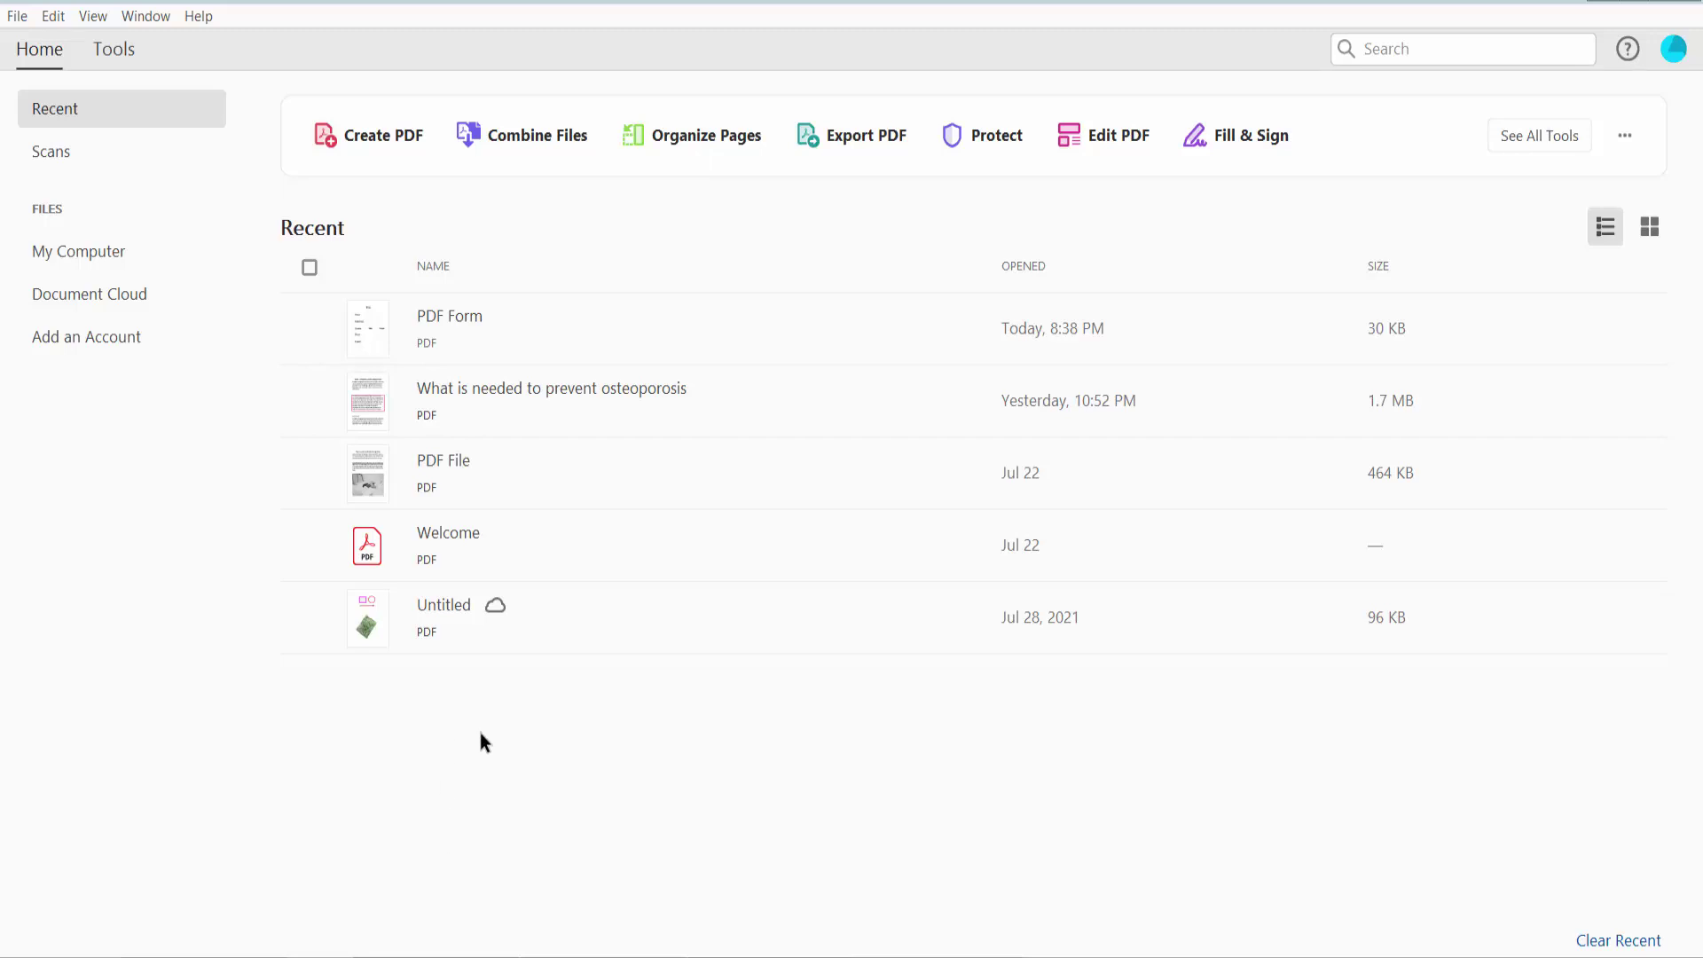
Open PDF Form from the Recent list and fit the whole page in view
{"action": "double_click", "coordinate": [562, 339]}
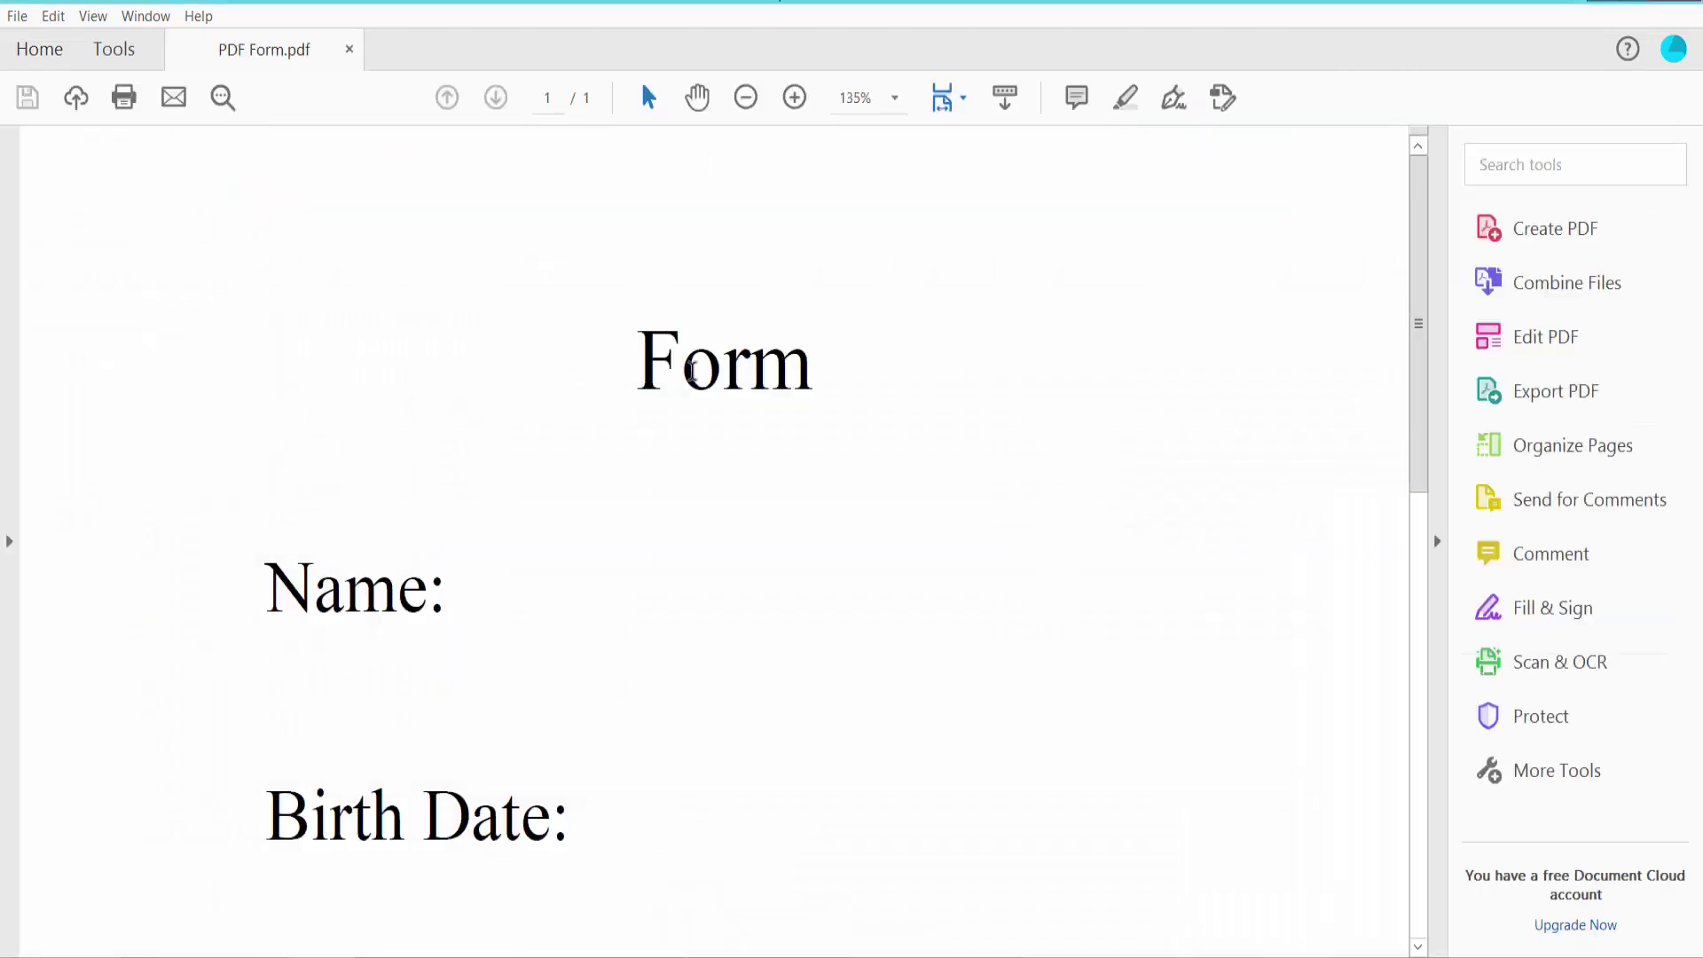
{"action": "key", "text": "ctrl+0"}
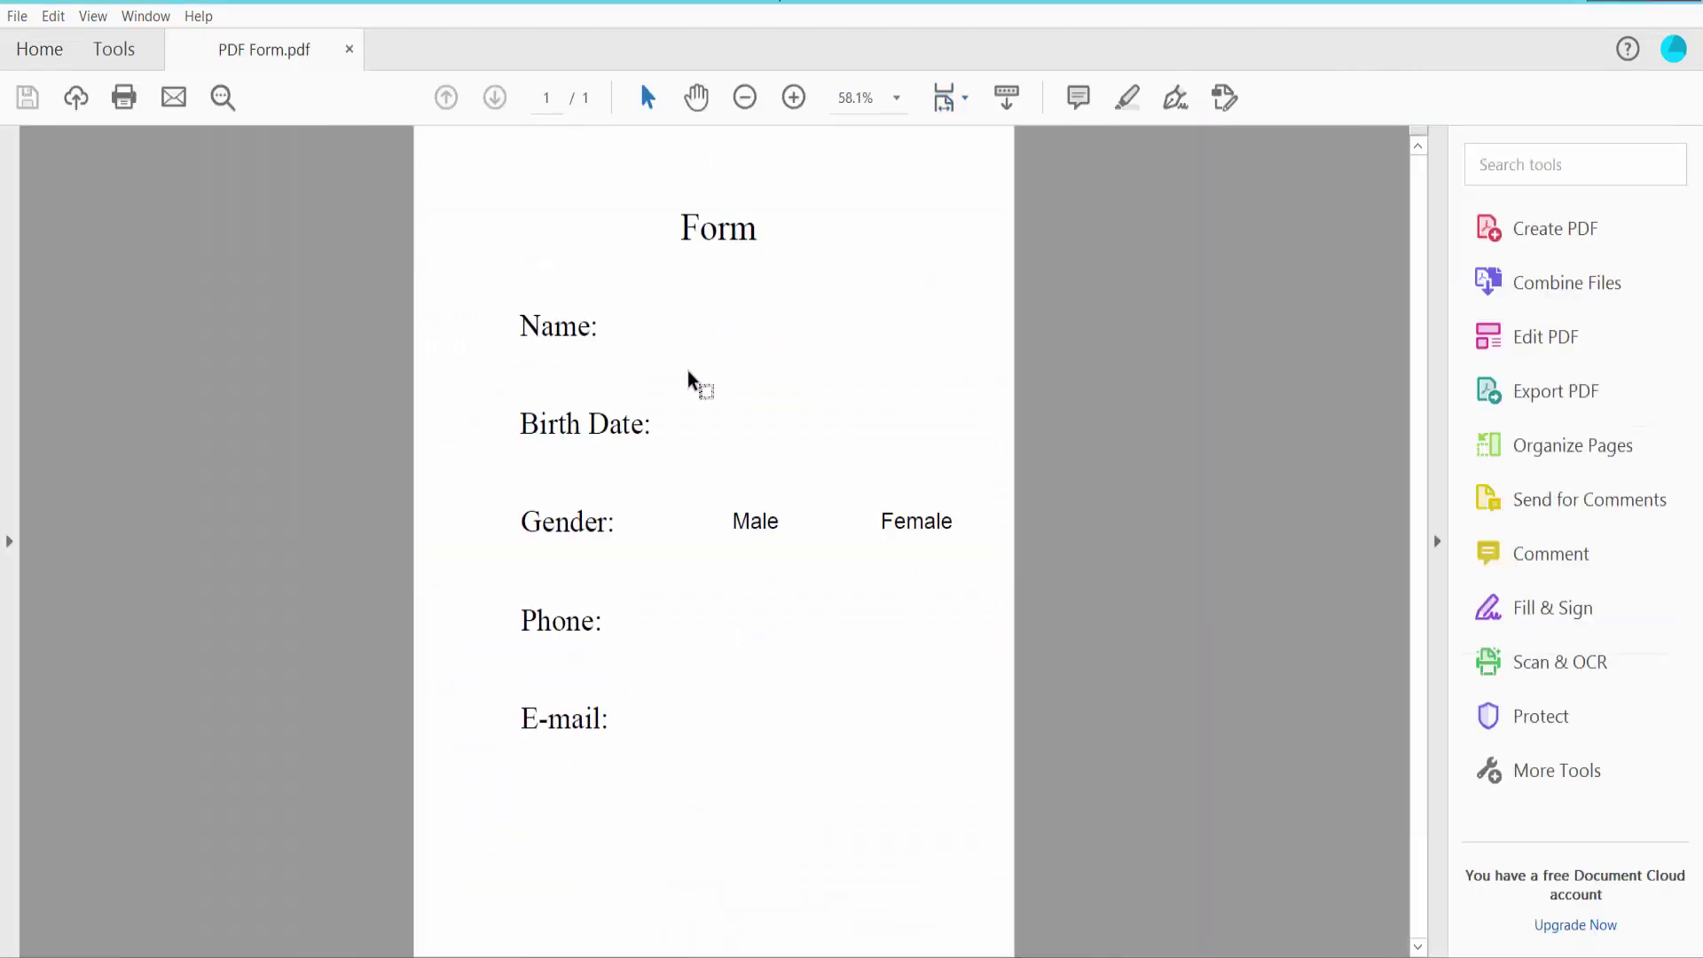
Start Prepare Form on the document and dismiss the 'No new form field annotations' notice
{"action": "left_click", "coordinate": [113, 52]}
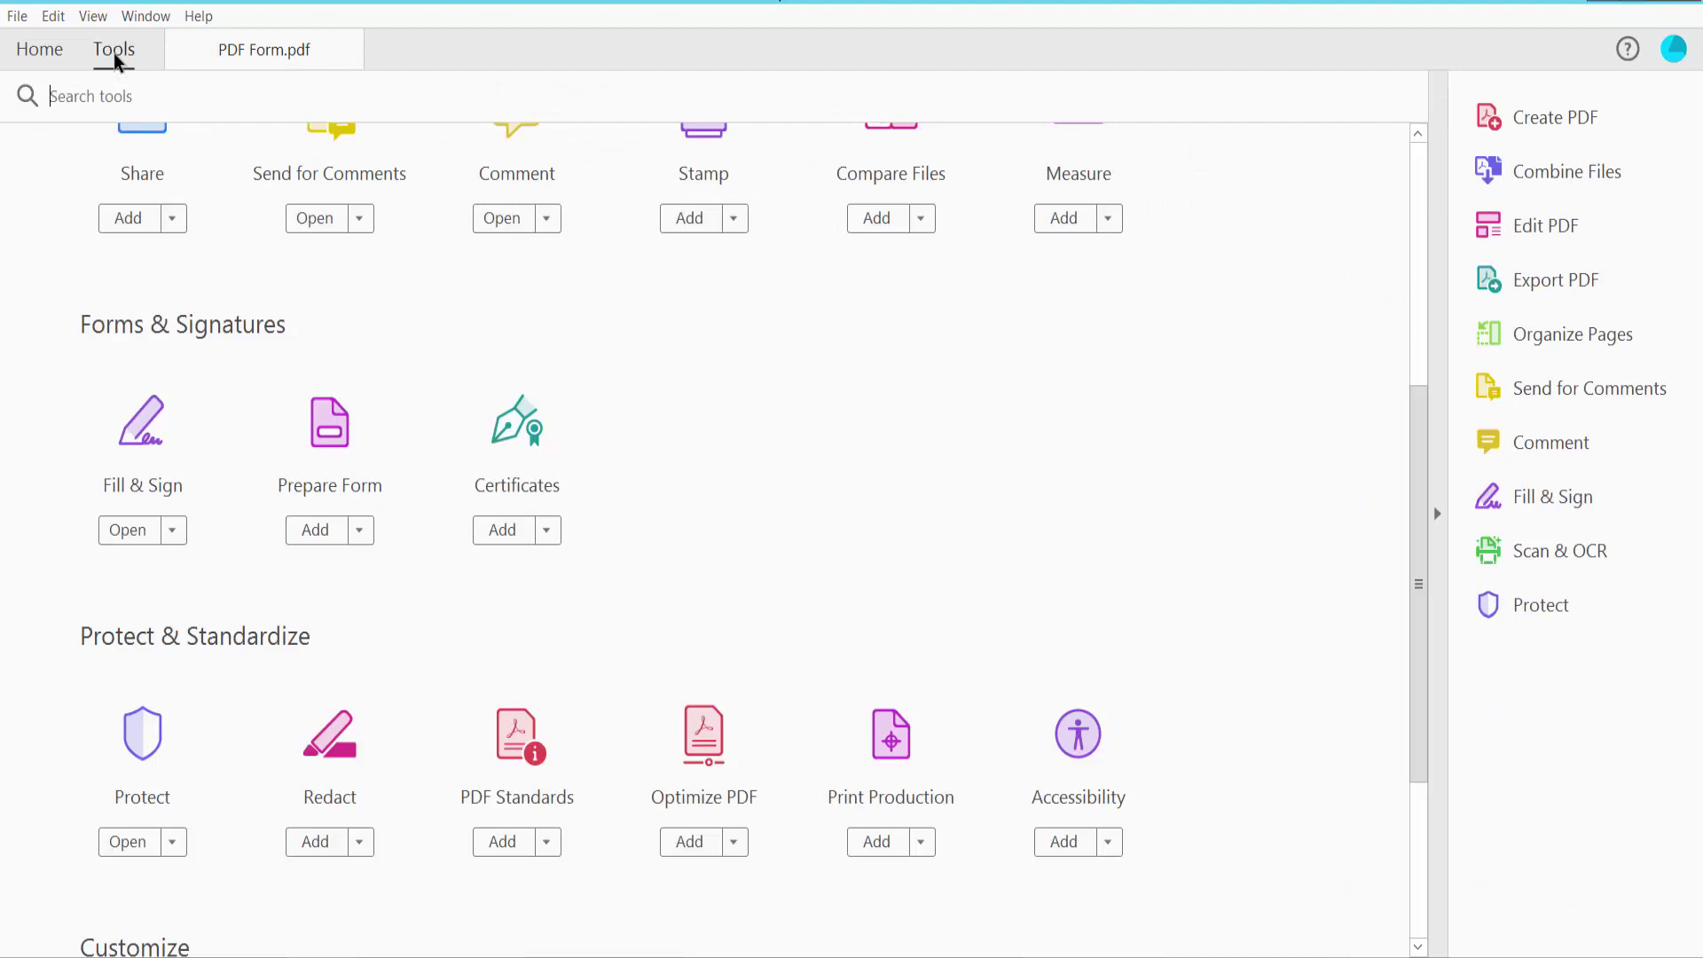
{"action": "scroll", "coordinate": [647, 254], "scroll_direction": "down", "scroll_amount": 3}
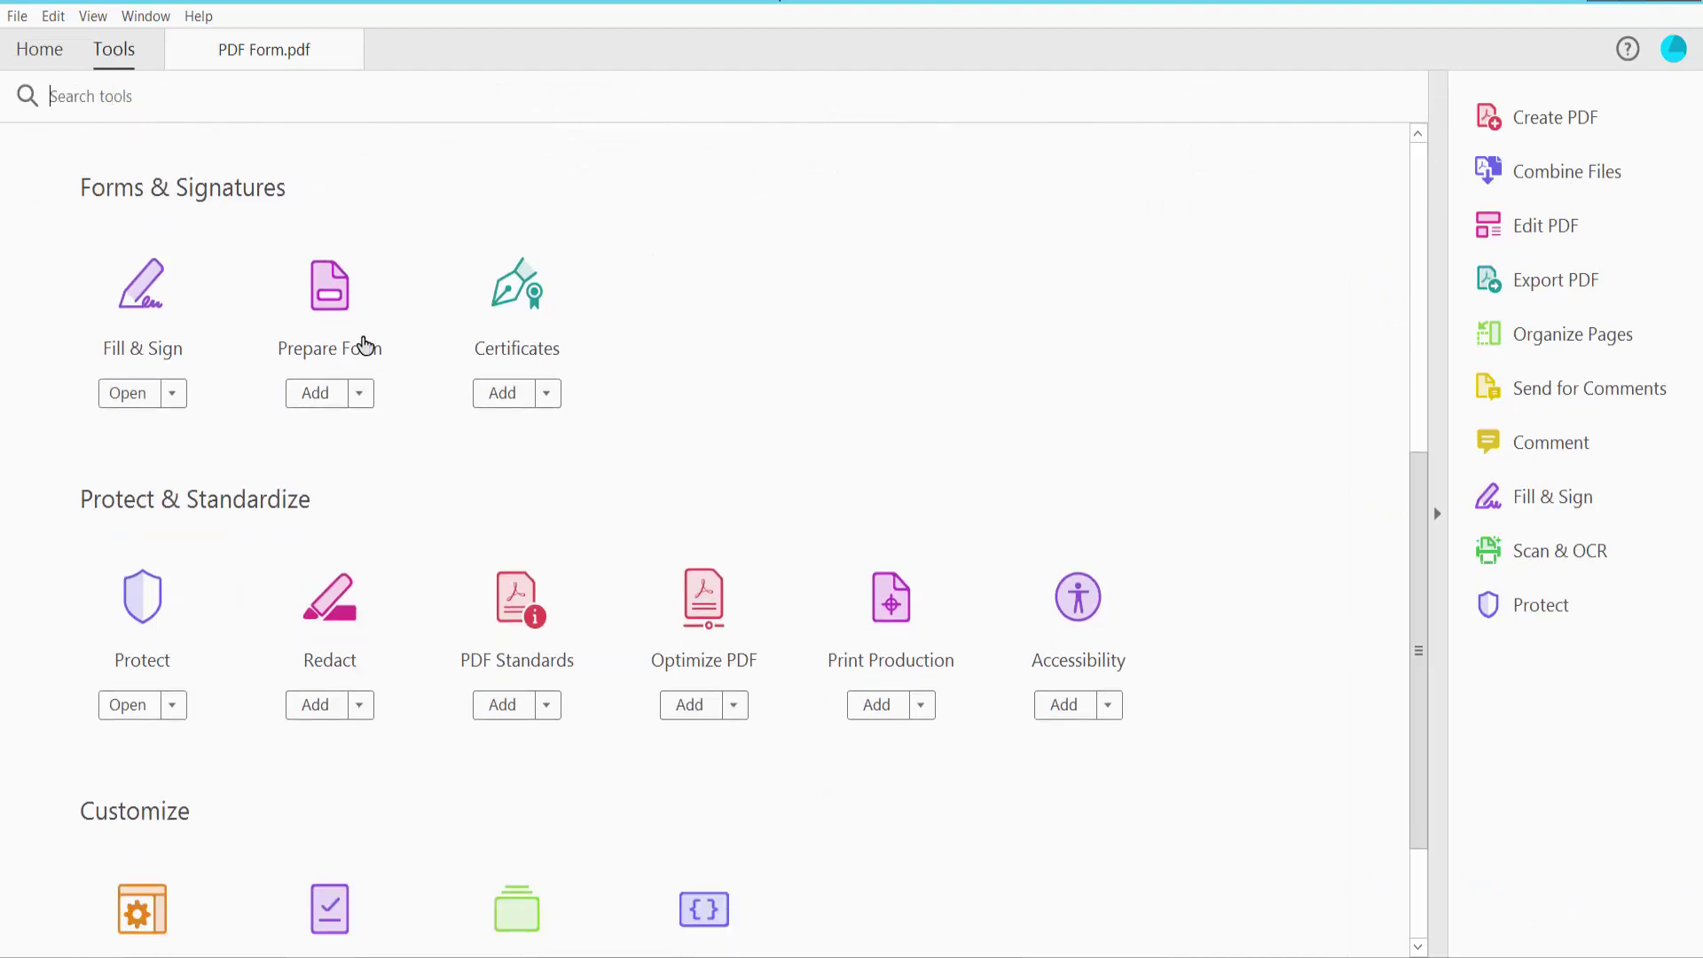
{"action": "left_click", "coordinate": [332, 310]}
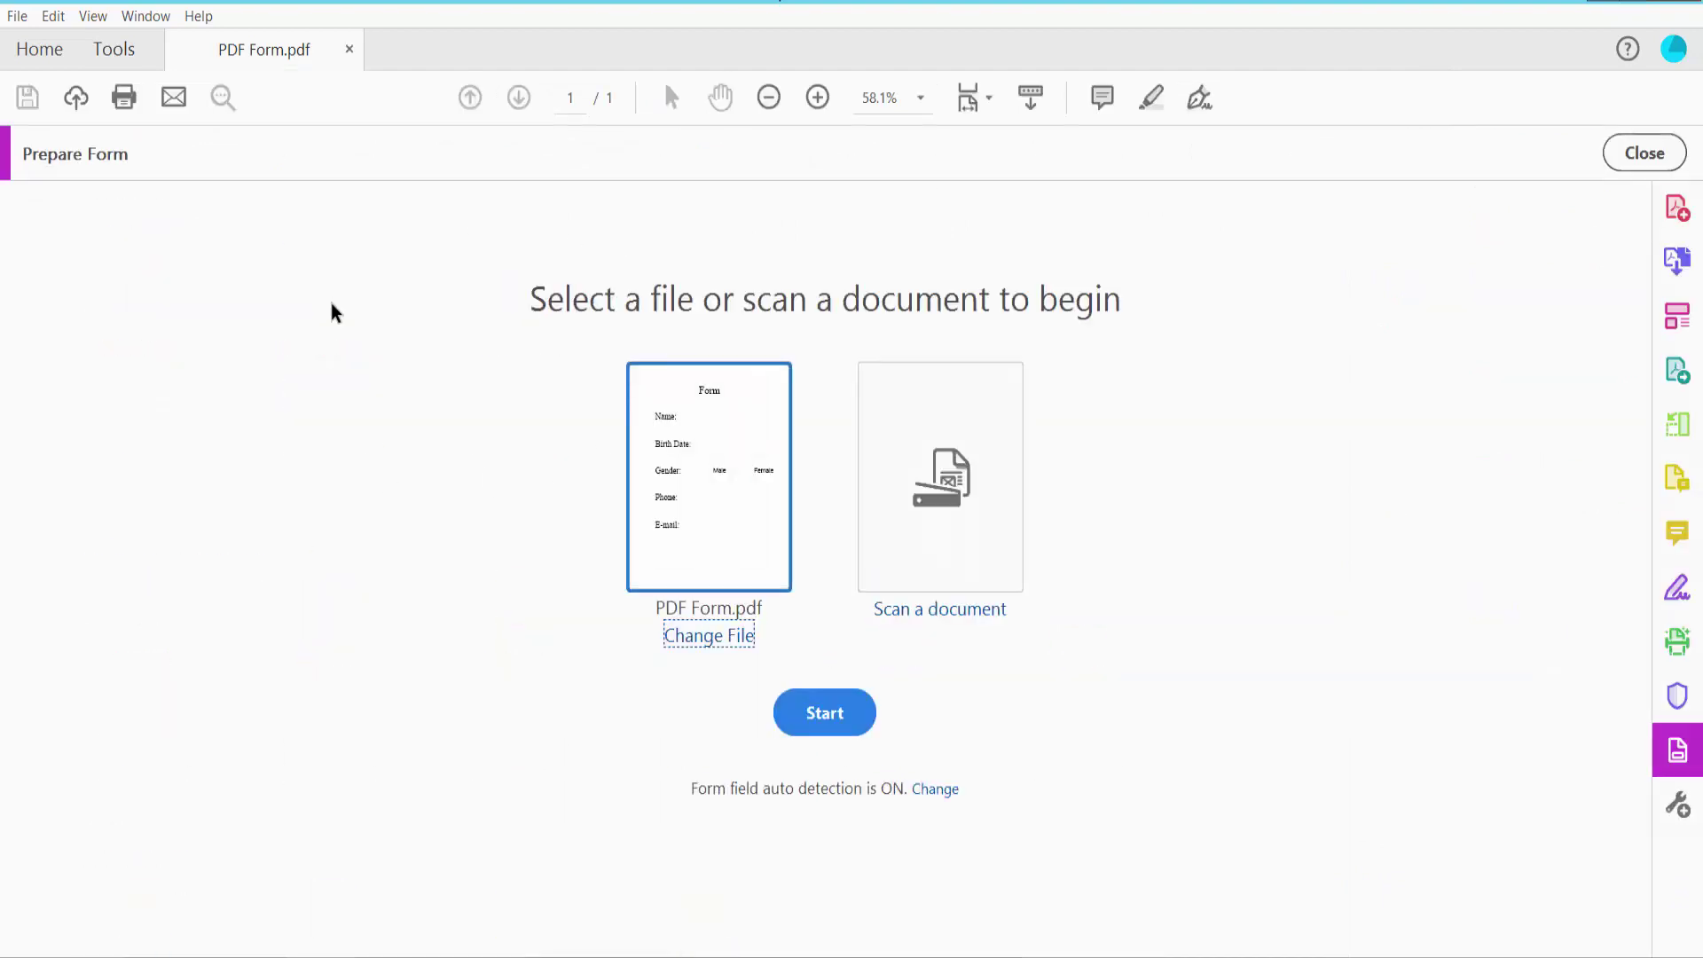
{"action": "left_click", "coordinate": [832, 714]}
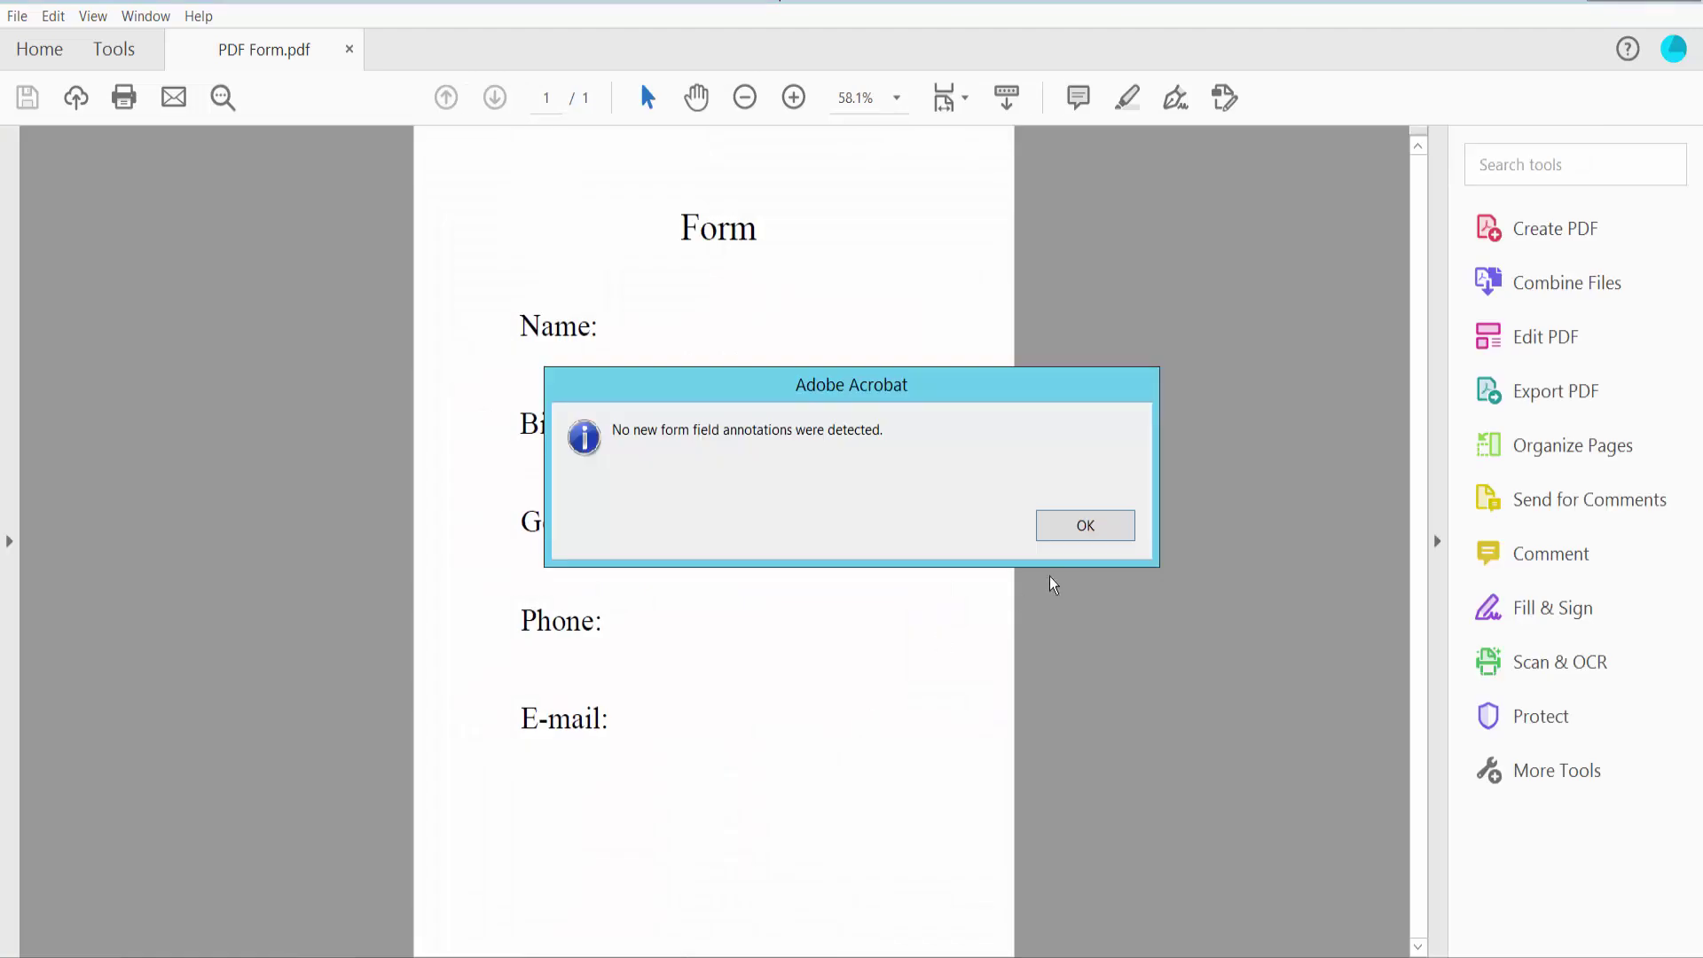
{"action": "left_click", "coordinate": [1084, 525]}
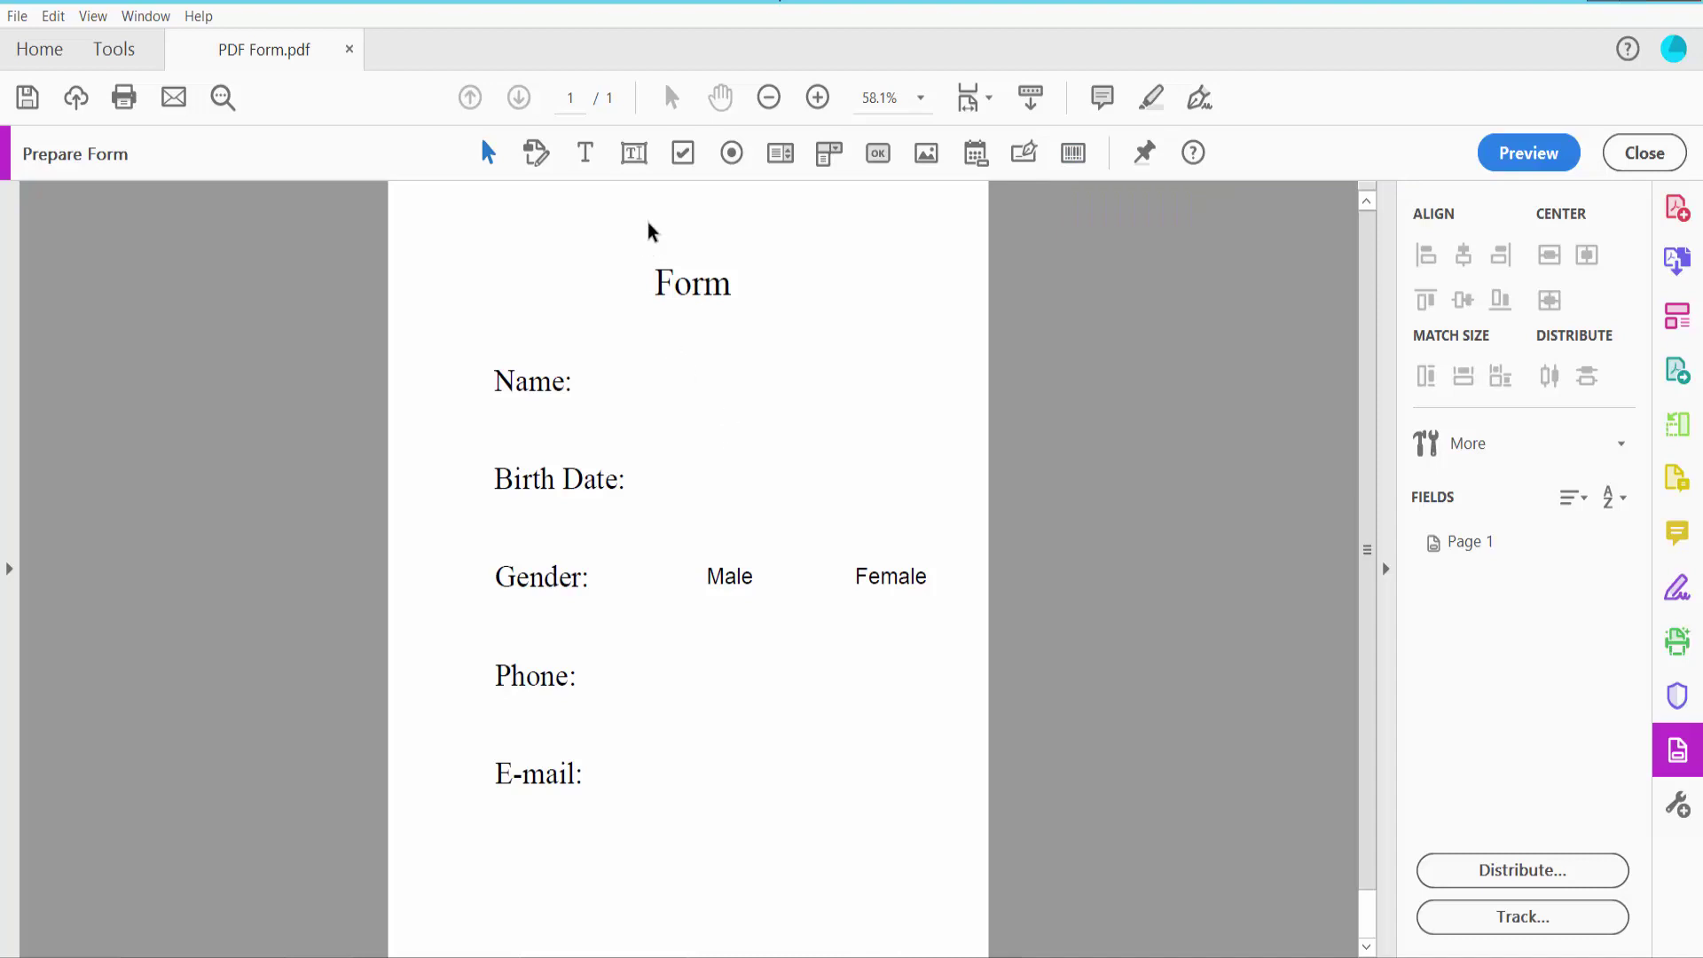
Draw a text field beside the Name: label
{"action": "left_click", "coordinate": [635, 157]}
{"action": "scroll", "coordinate": [801, 404], "scroll_direction": "up", "scroll_amount": 2}
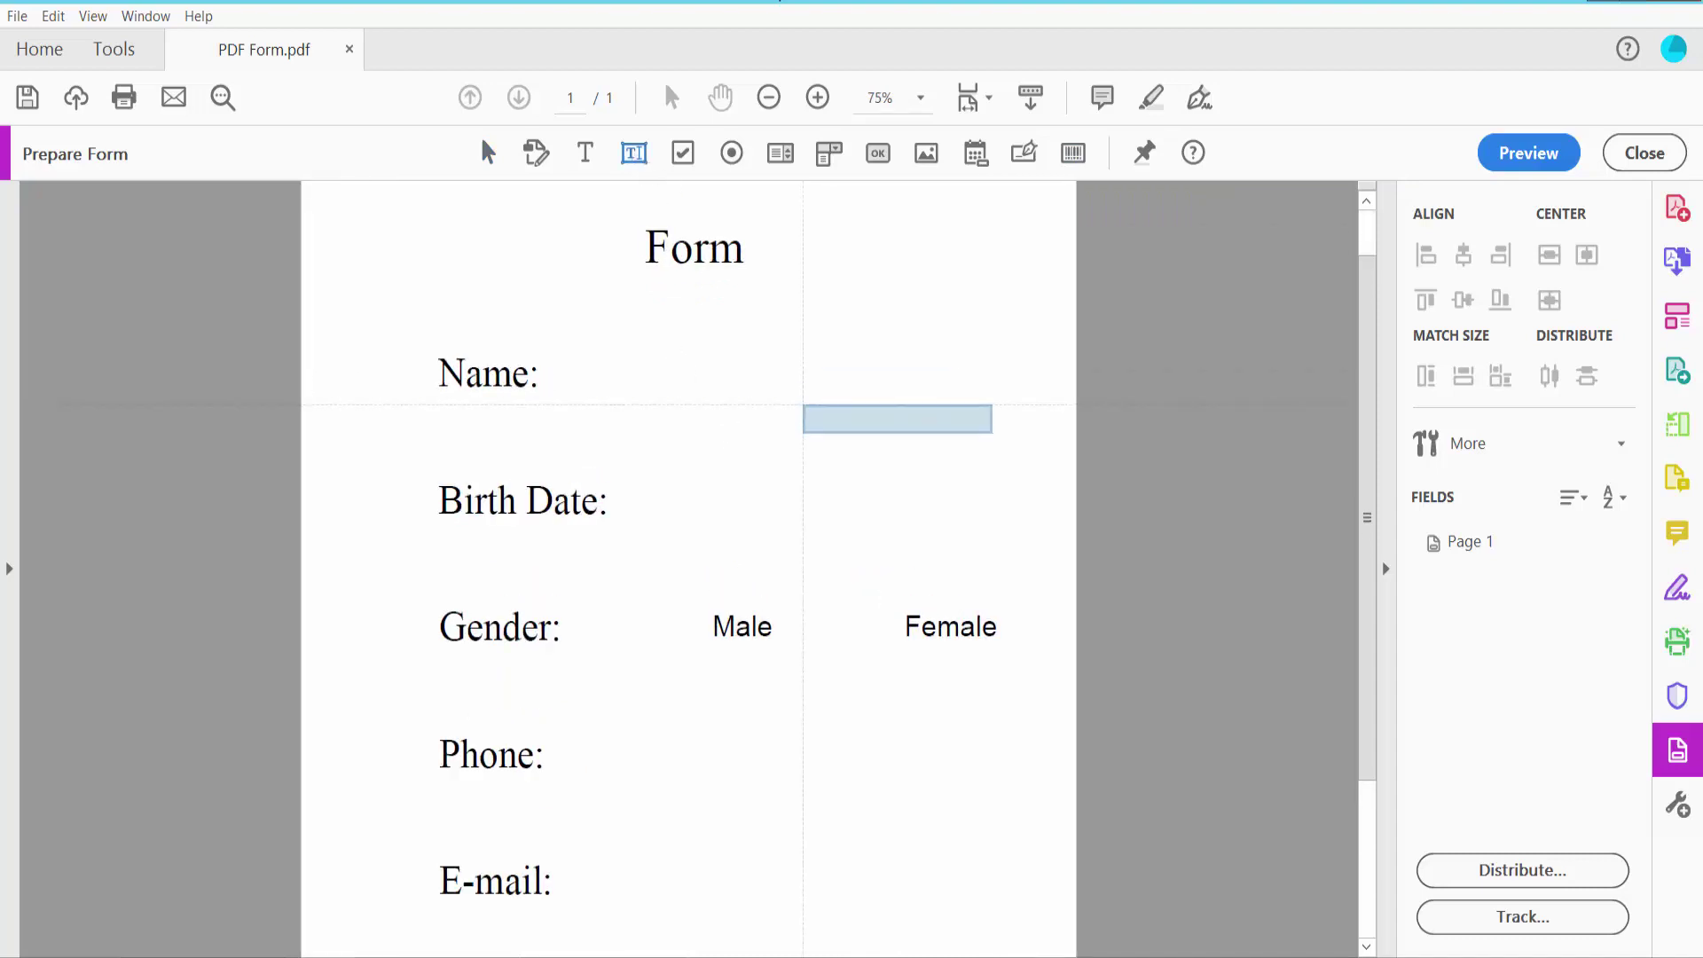
{"action": "left_click_drag", "start_coordinate": [552, 420], "coordinate": [882, 466]}
{"action": "left_click", "coordinate": [786, 454]}
Open the Text12 field's properties and keep its Form Field setting Visible
{"action": "right_click", "coordinate": [786, 452]}
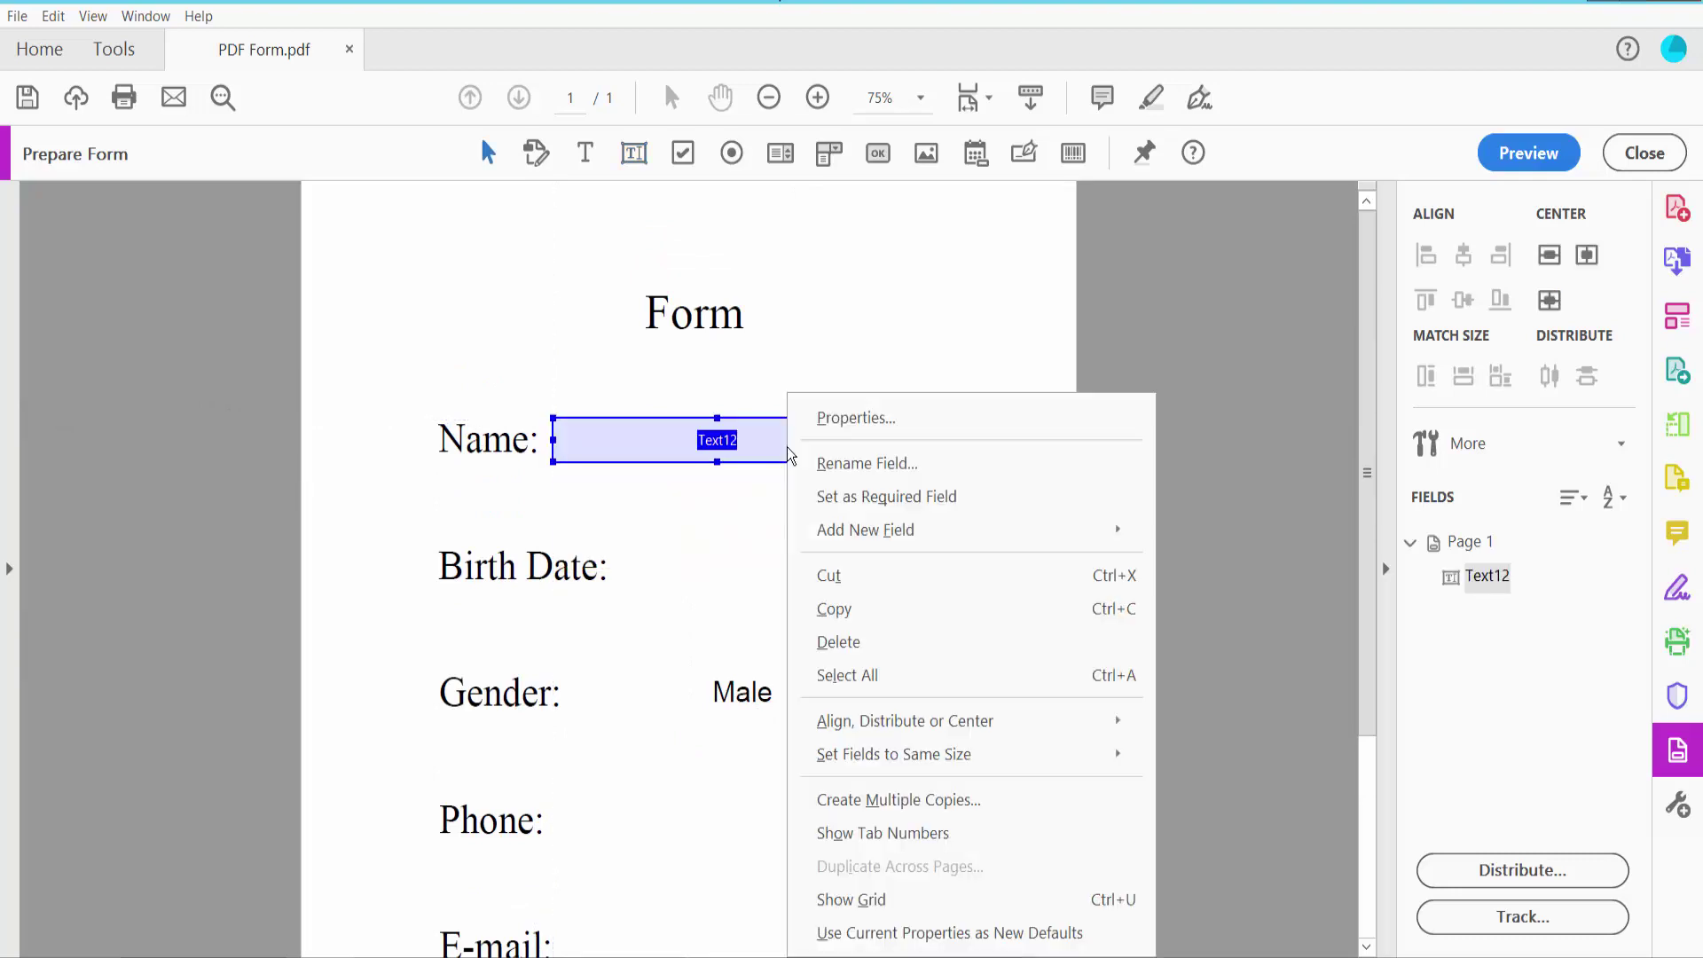
{"action": "left_click", "coordinate": [853, 418]}
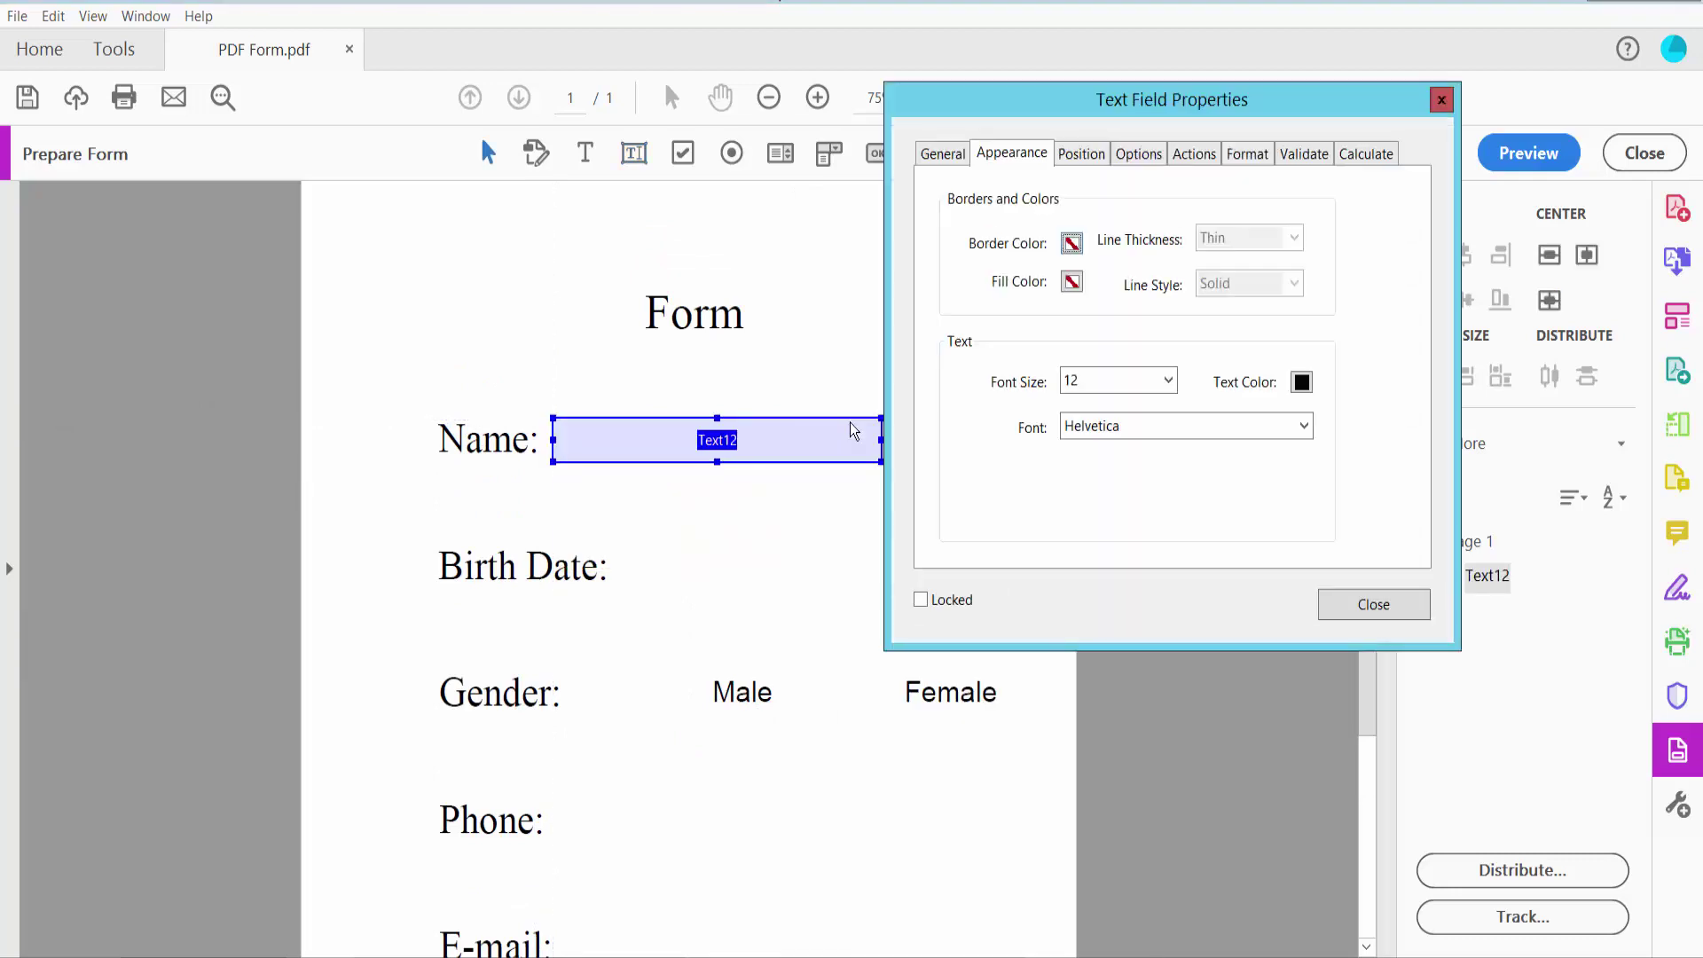
{"action": "left_click", "coordinate": [940, 154]}
{"action": "left_click", "coordinate": [1111, 207]}
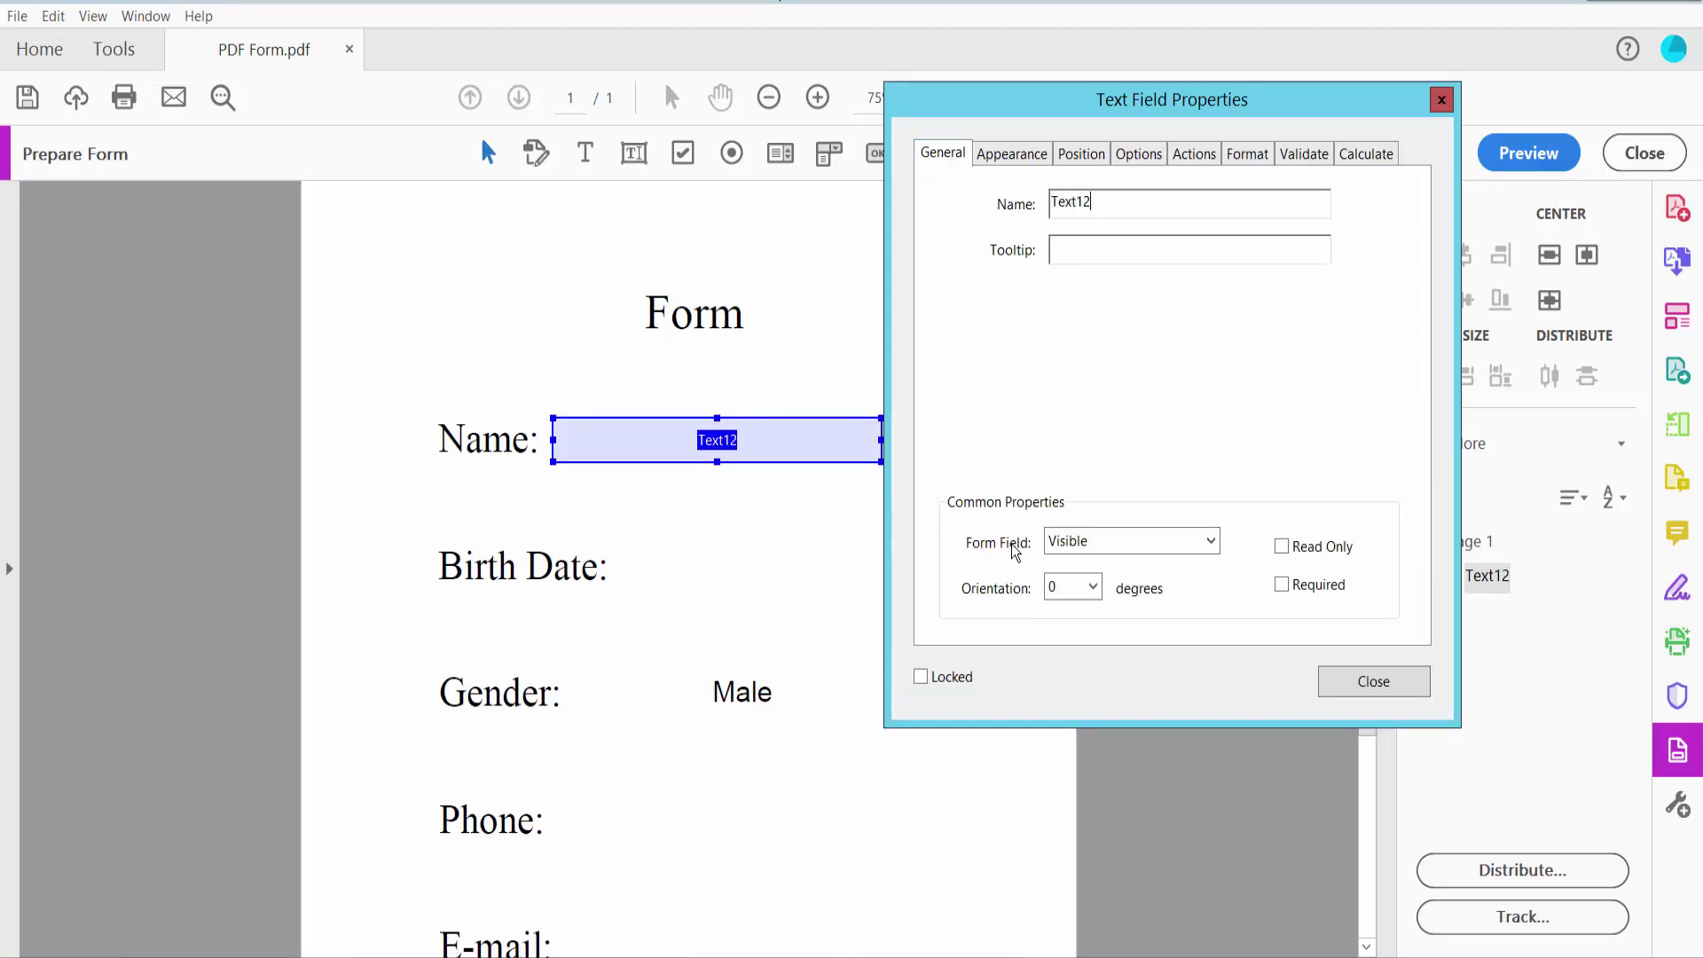
{"action": "left_click", "coordinate": [1211, 543]}
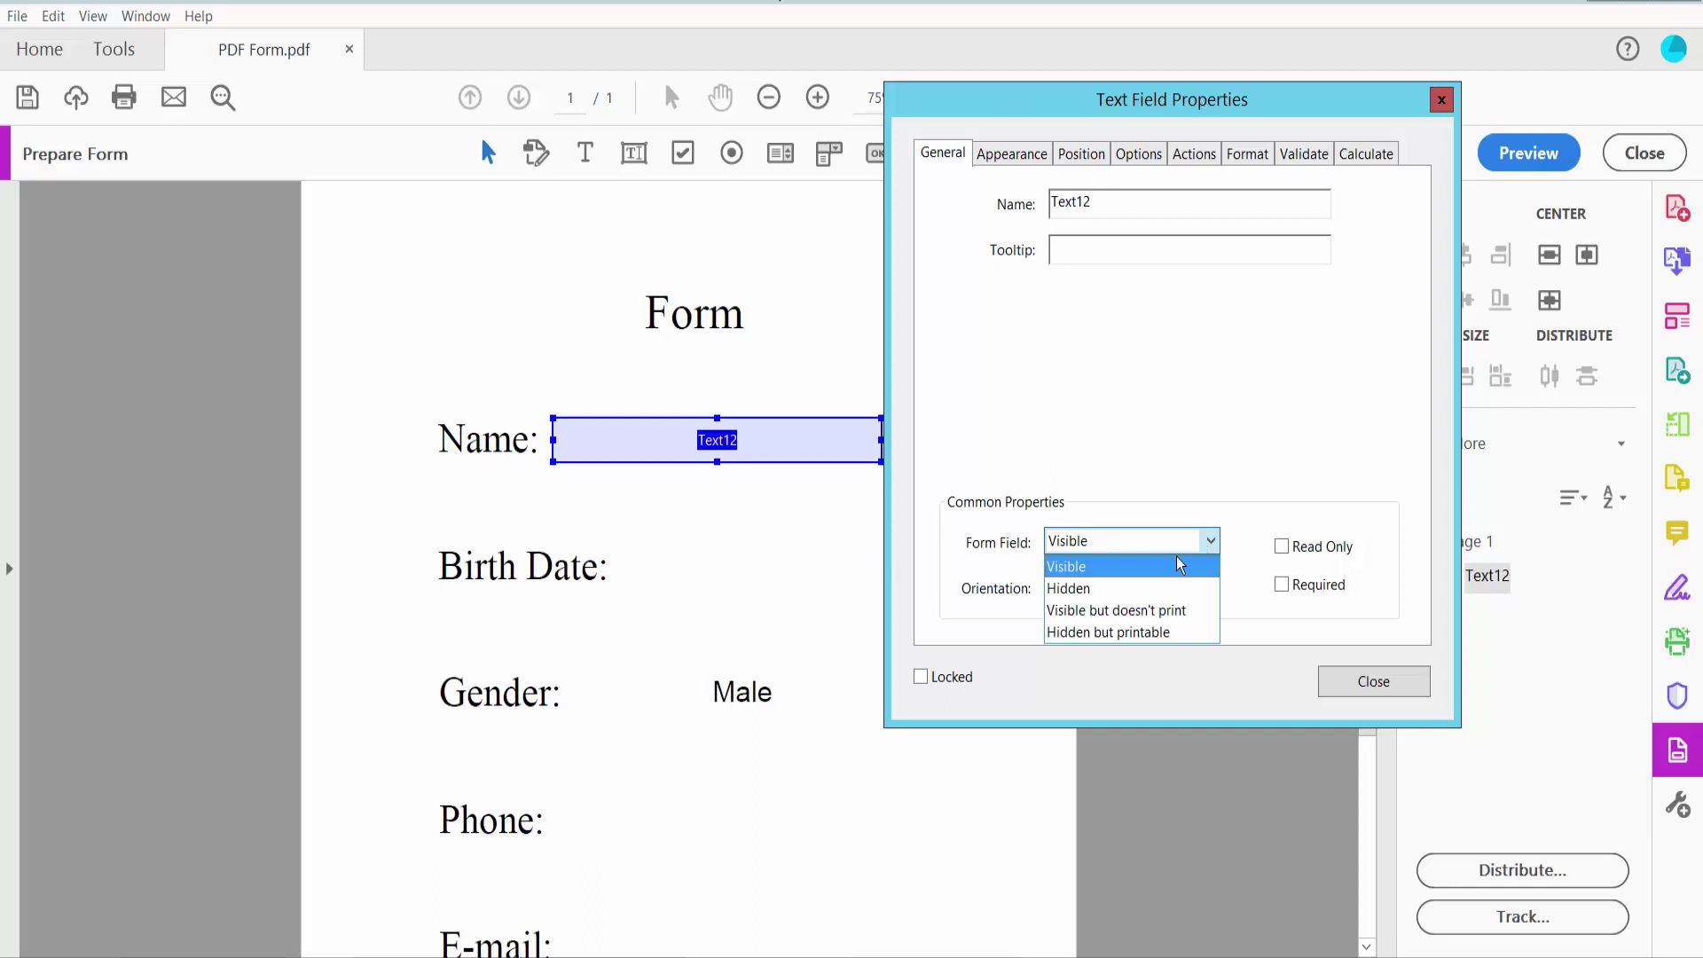
{"action": "left_click", "coordinate": [1100, 566]}
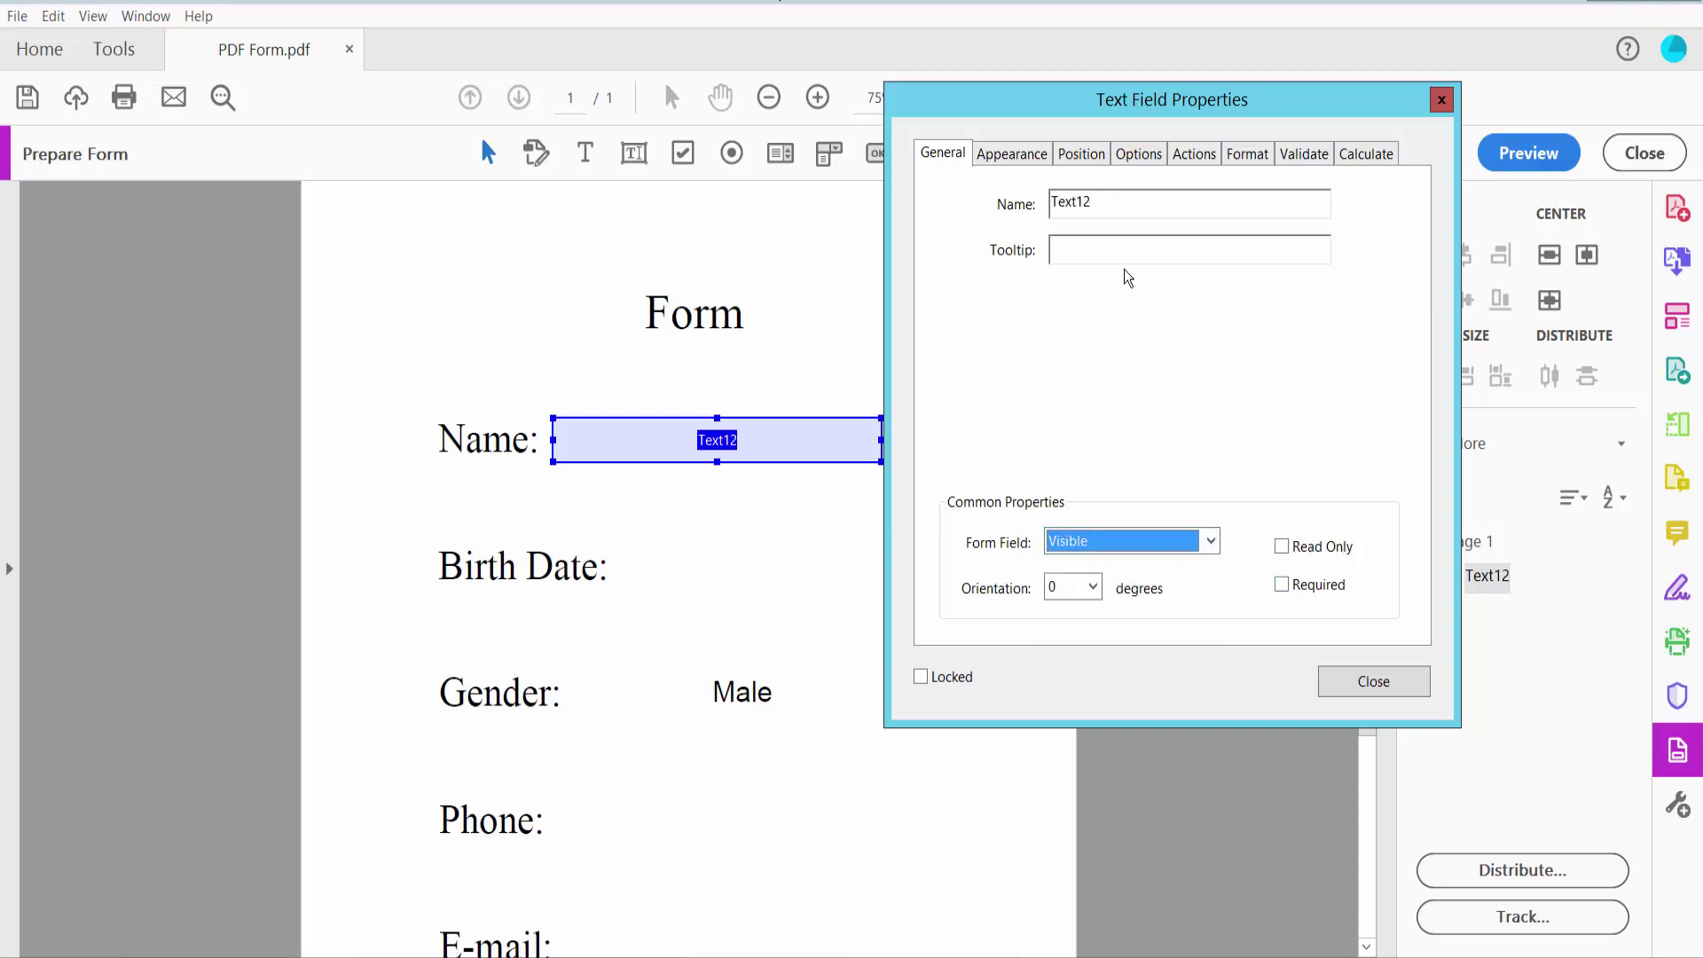
Give Text12 a green Medium solid border and white fill
{"action": "left_click", "coordinate": [1009, 160]}
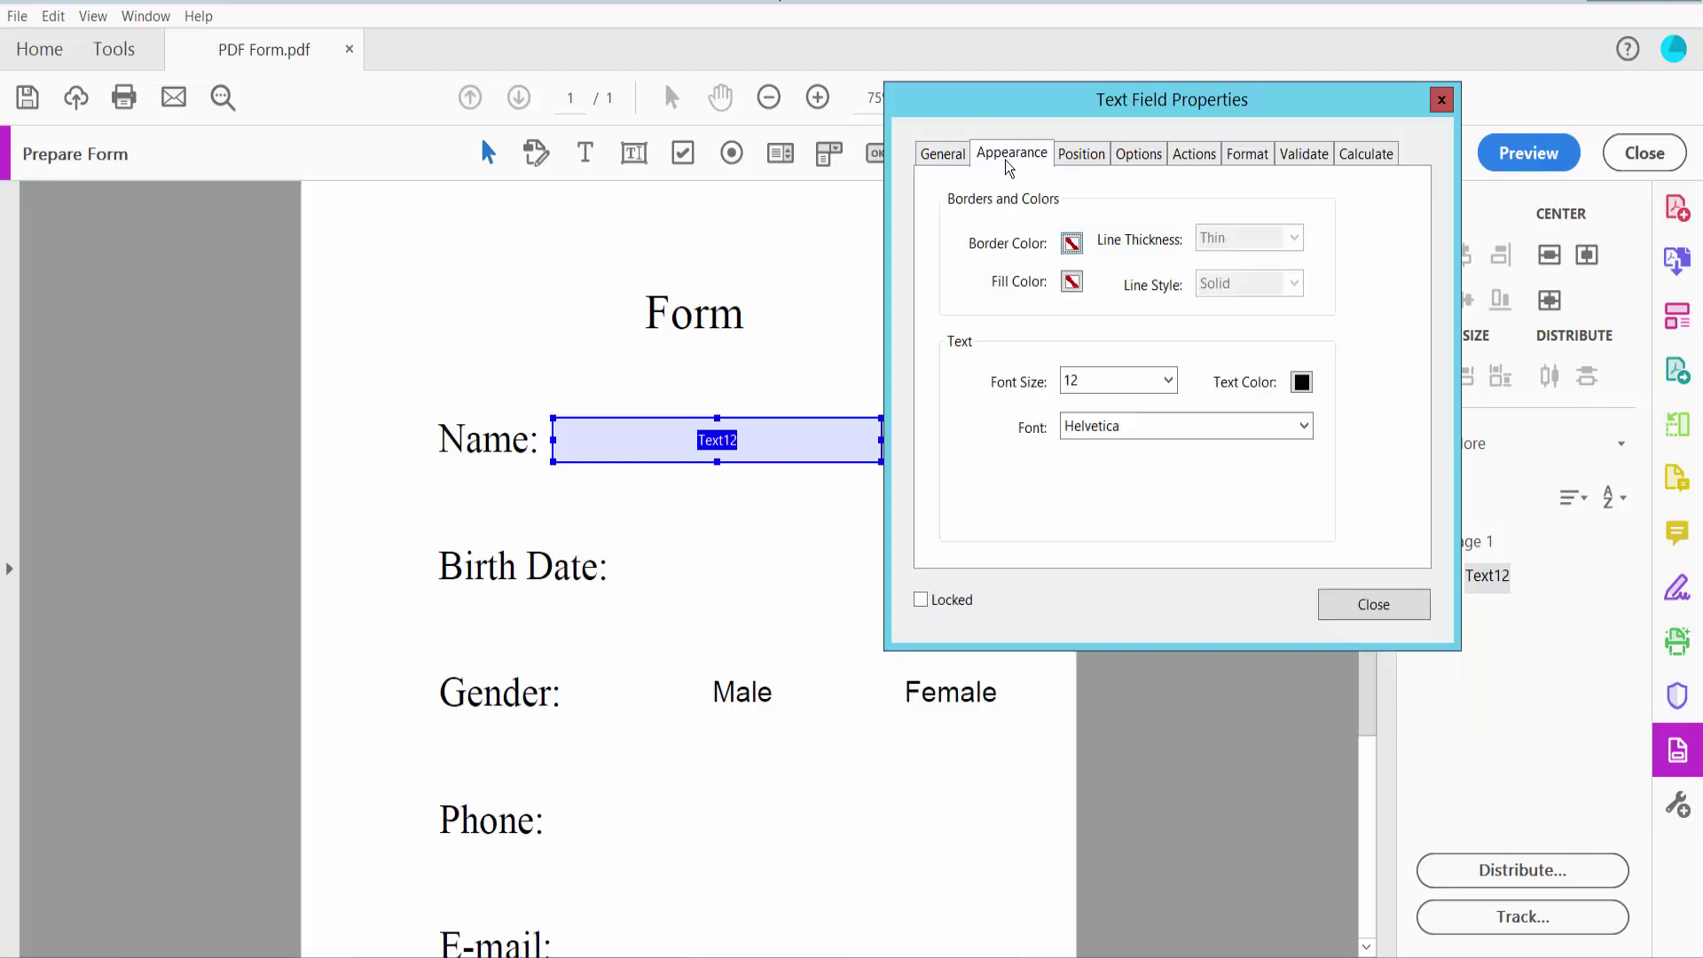
{"action": "left_click", "coordinate": [1069, 244]}
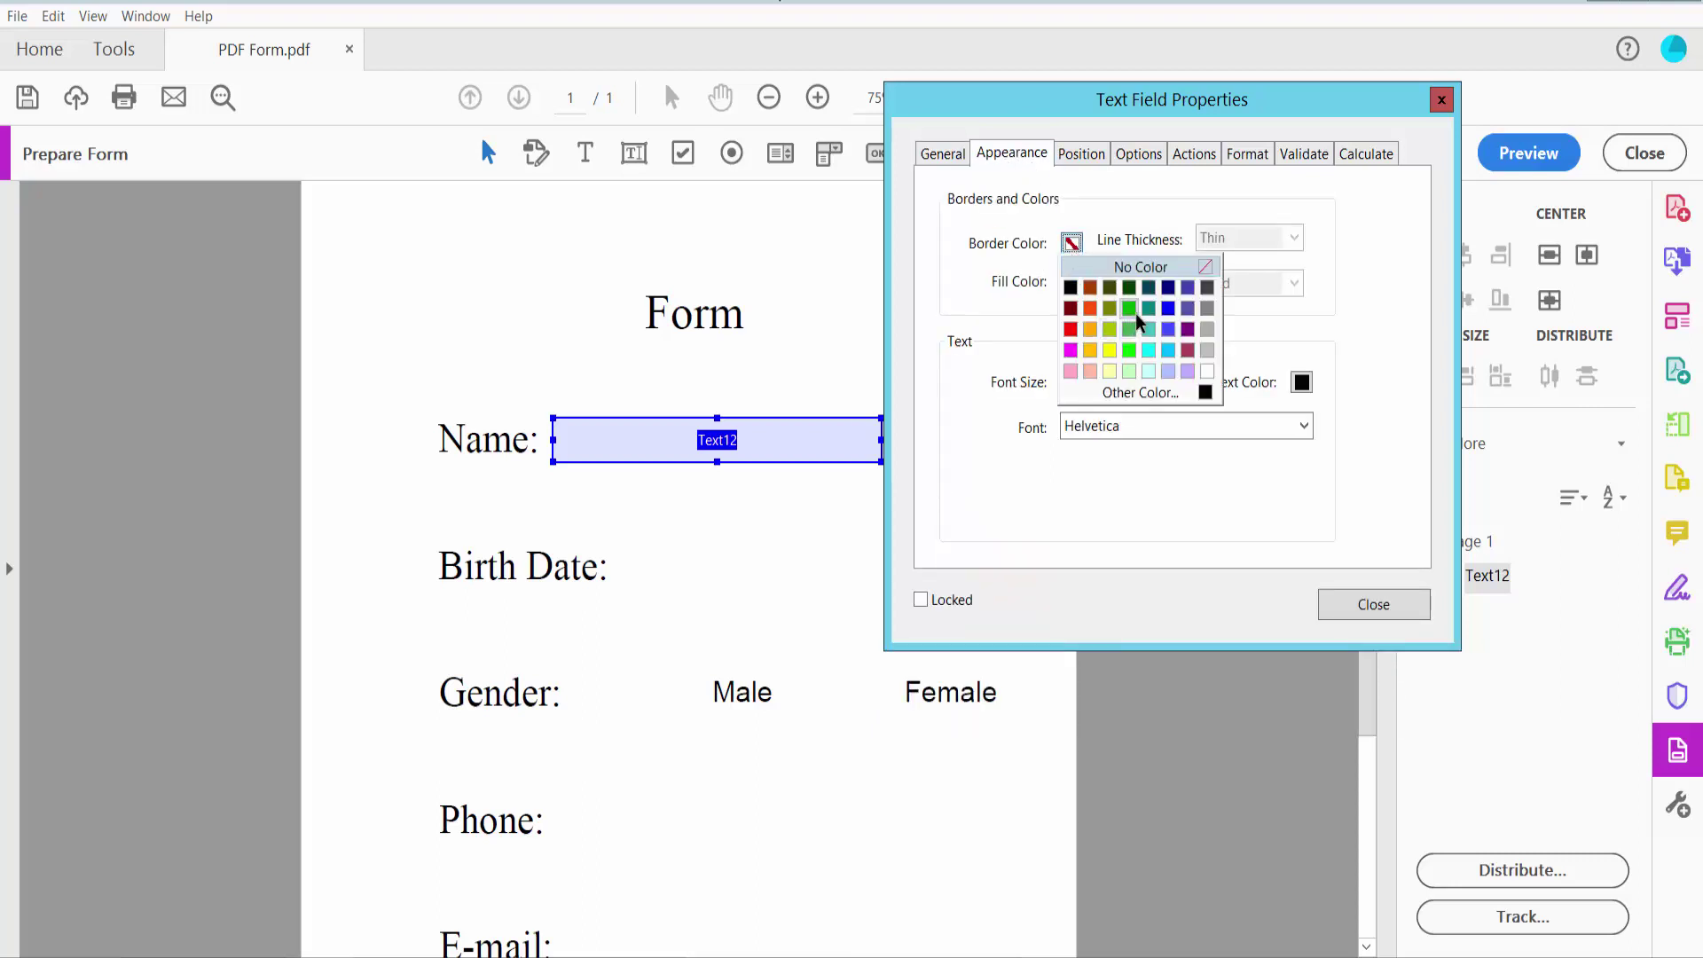
{"action": "left_click", "coordinate": [1130, 309]}
{"action": "left_click", "coordinate": [1292, 237]}
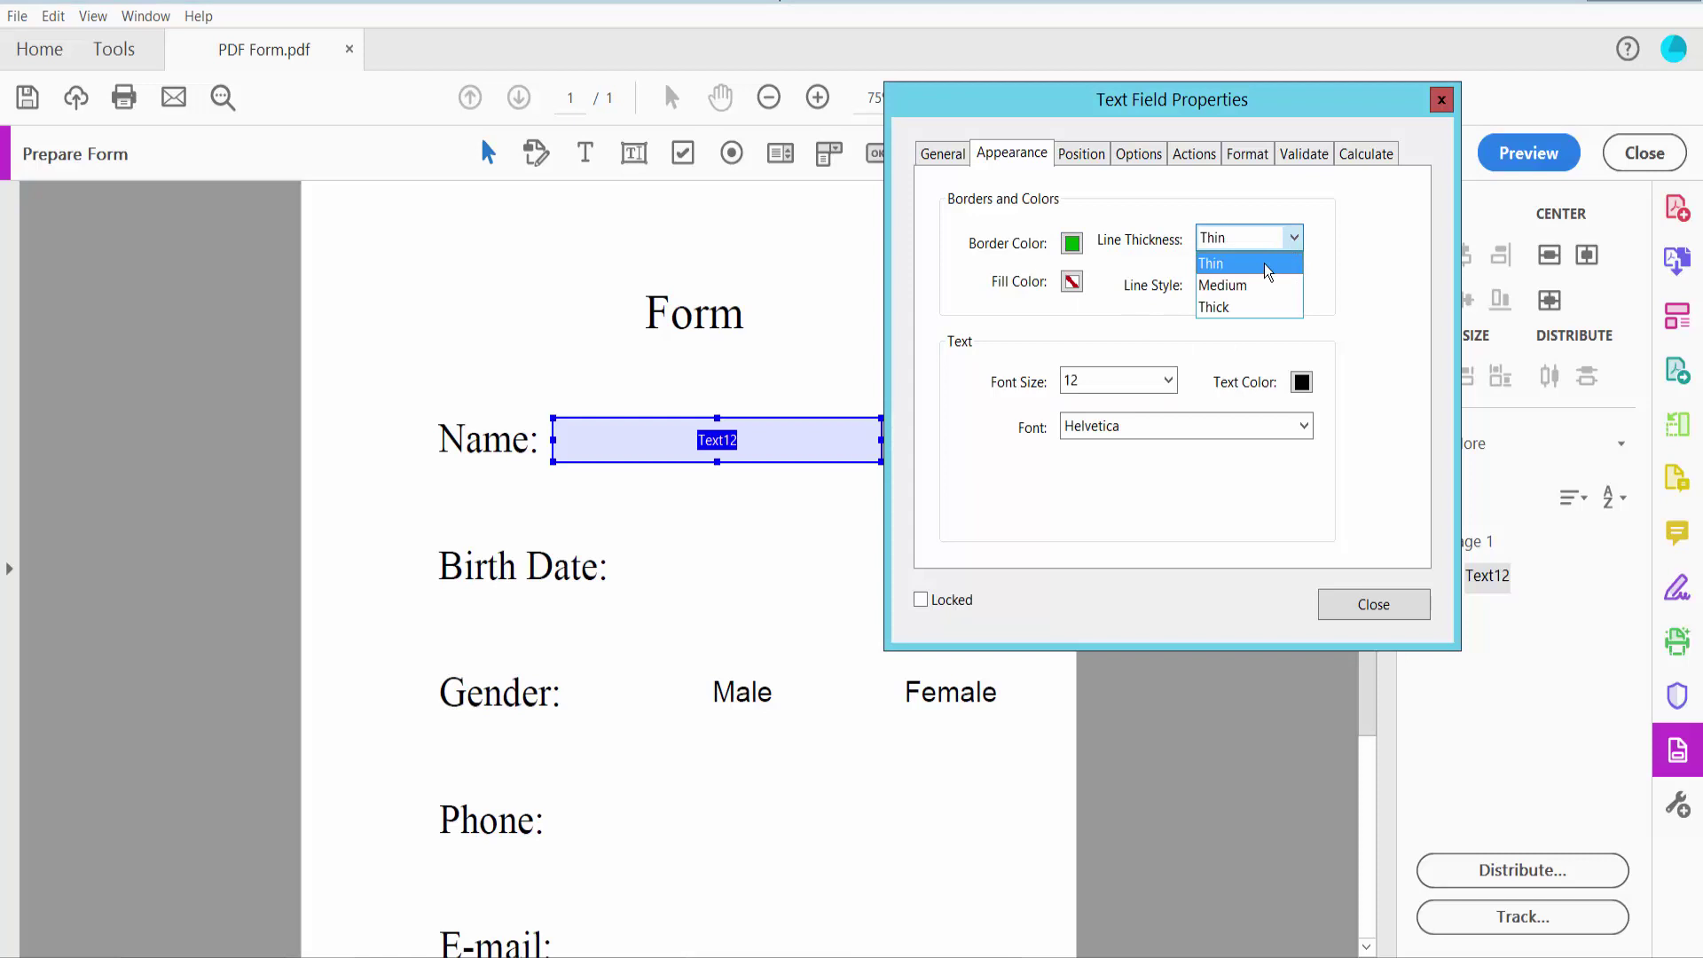
{"action": "left_click", "coordinate": [1260, 285]}
{"action": "left_click", "coordinate": [1072, 281]}
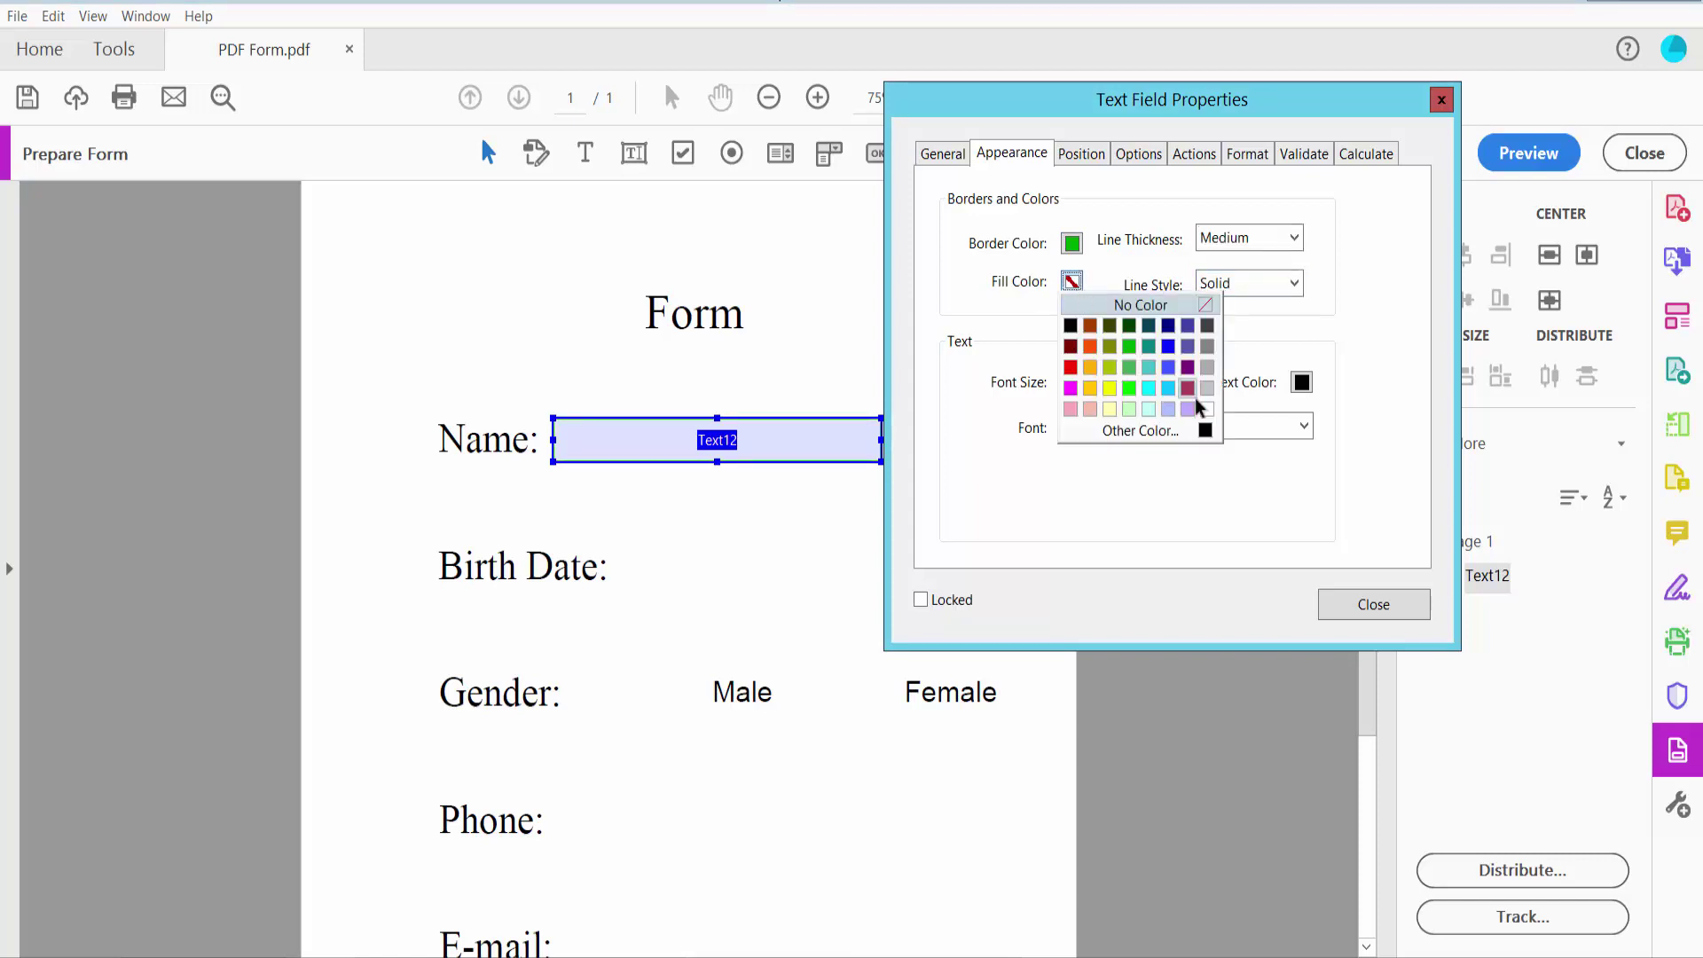
{"action": "left_click", "coordinate": [1207, 408]}
{"action": "left_click", "coordinate": [1295, 283]}
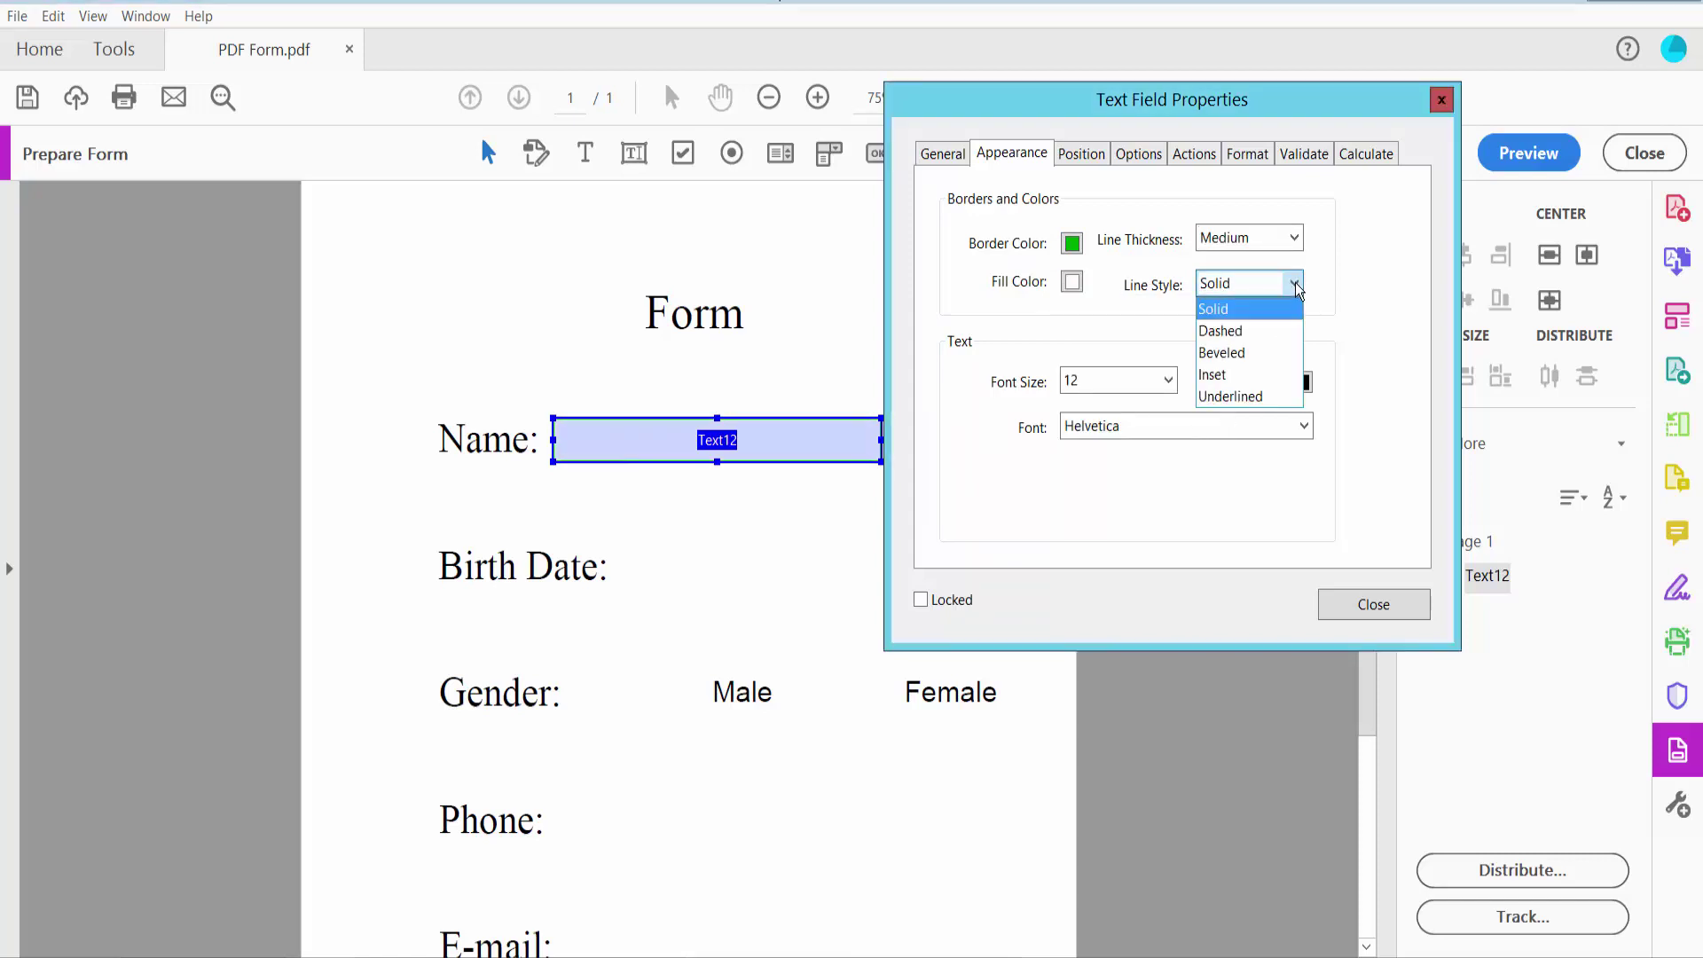
{"action": "left_click", "coordinate": [1114, 326]}
Set Text12's font size to Auto and font to Times Bold
{"action": "left_click", "coordinate": [1169, 380]}
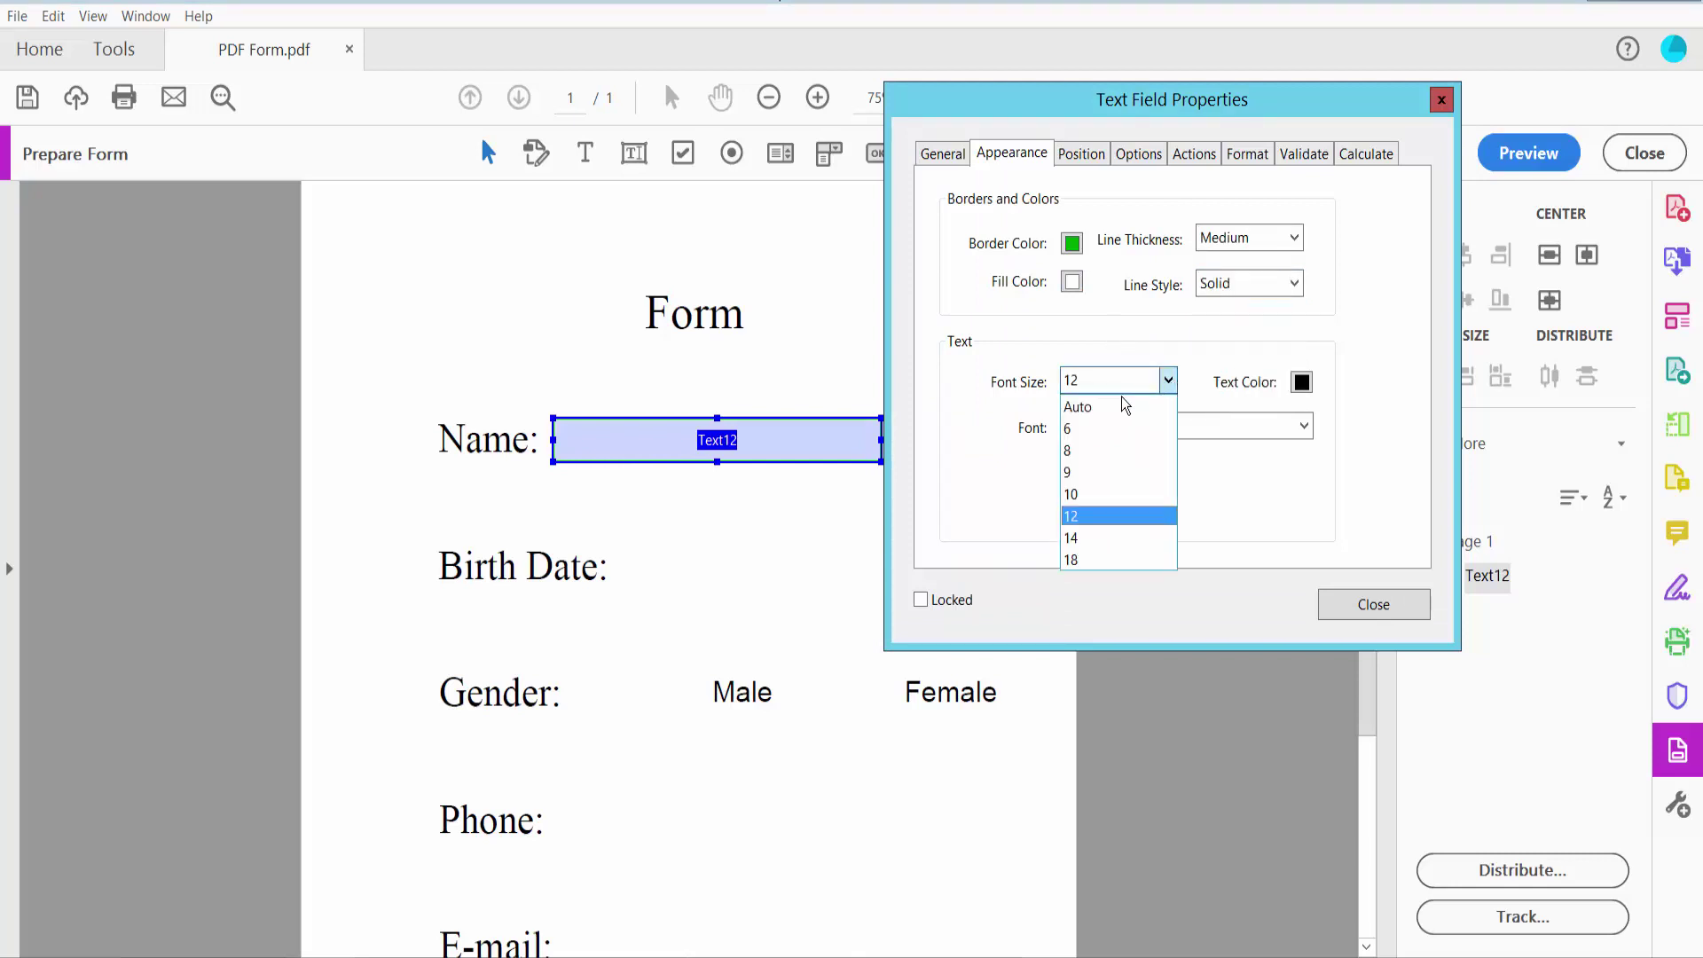
{"action": "left_click", "coordinate": [1091, 403]}
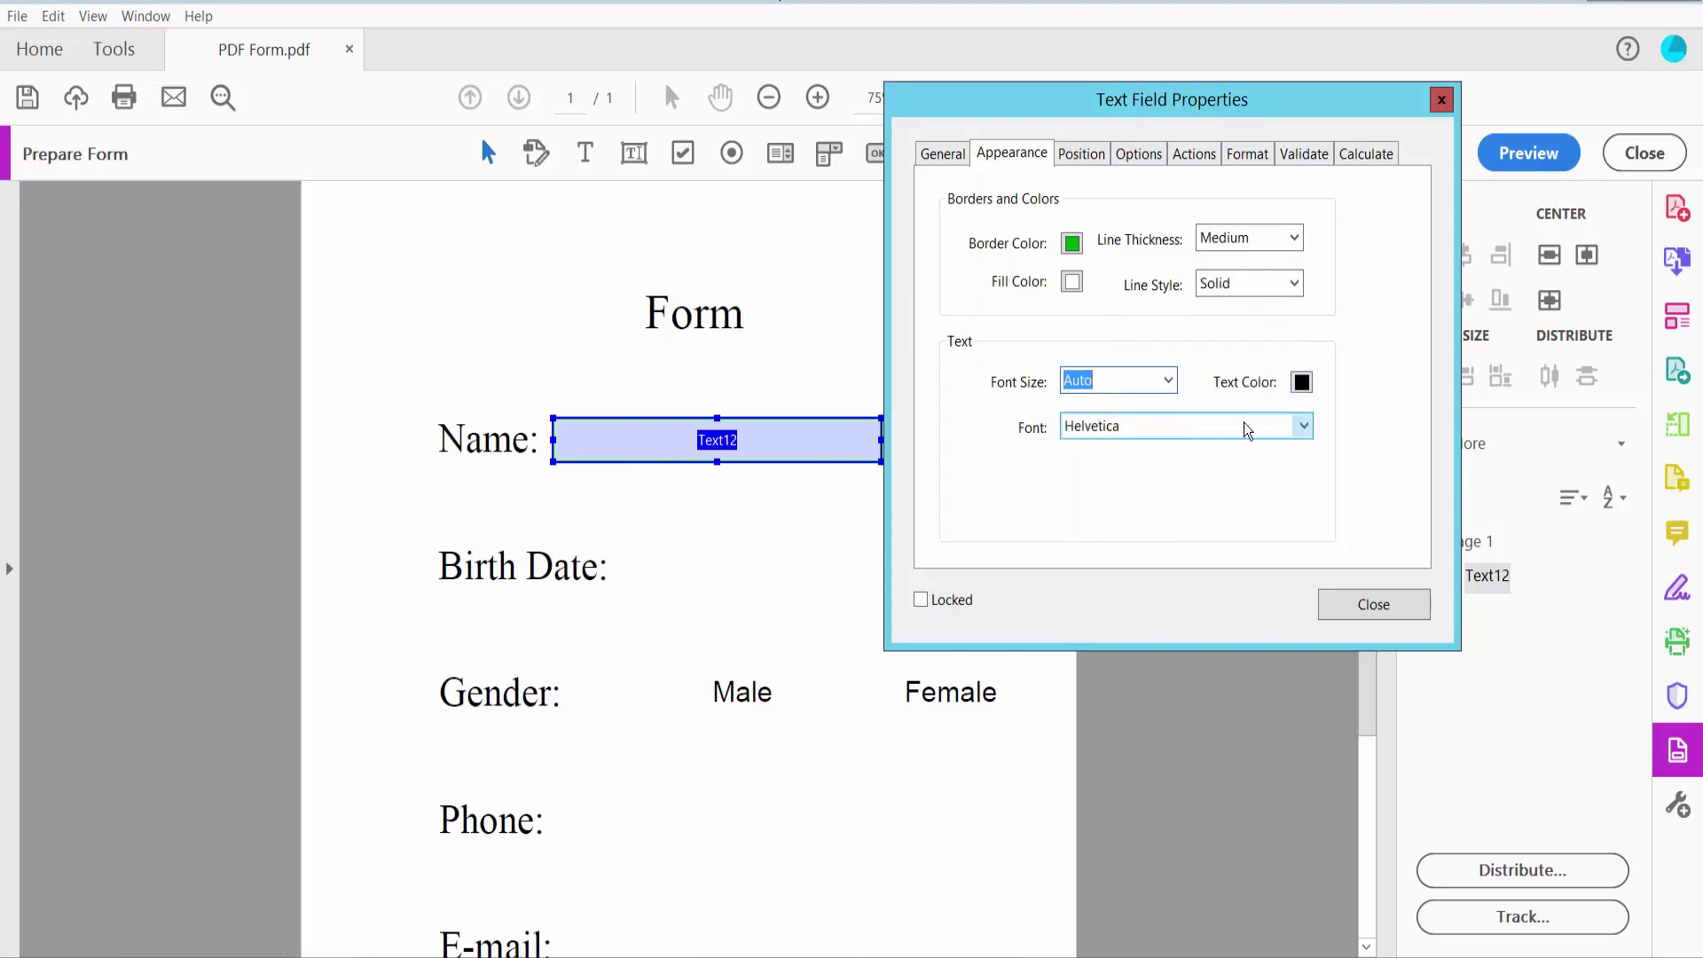
{"action": "left_click", "coordinate": [1306, 430]}
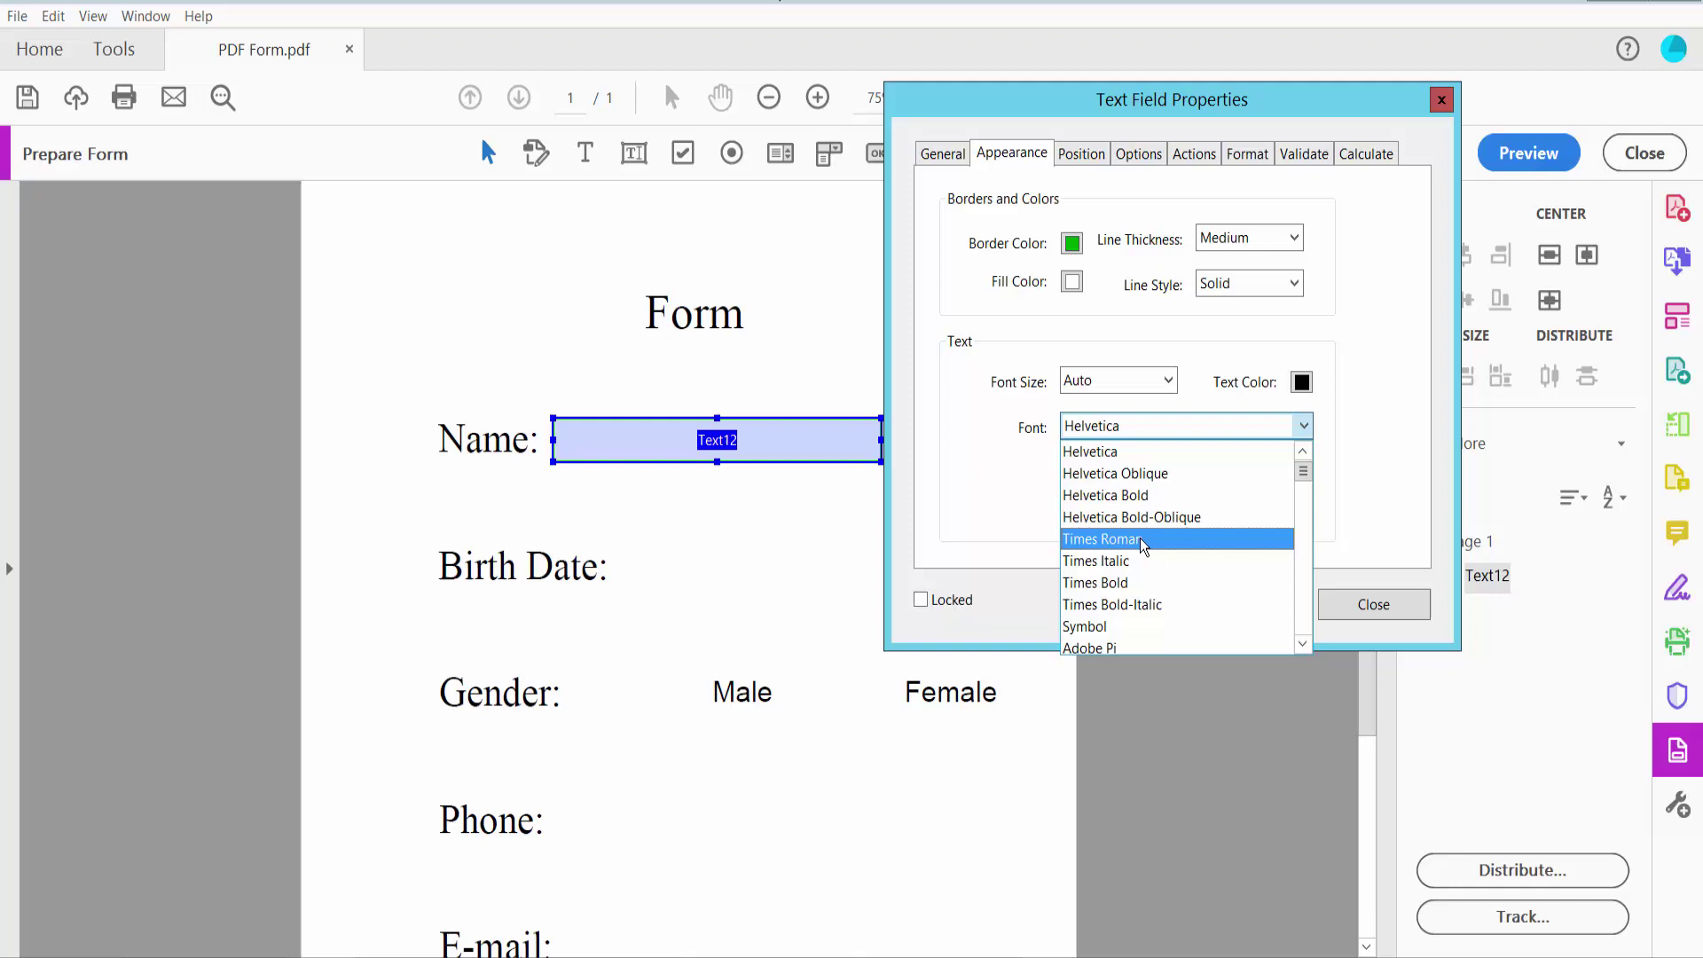
{"action": "left_click", "coordinate": [1099, 584]}
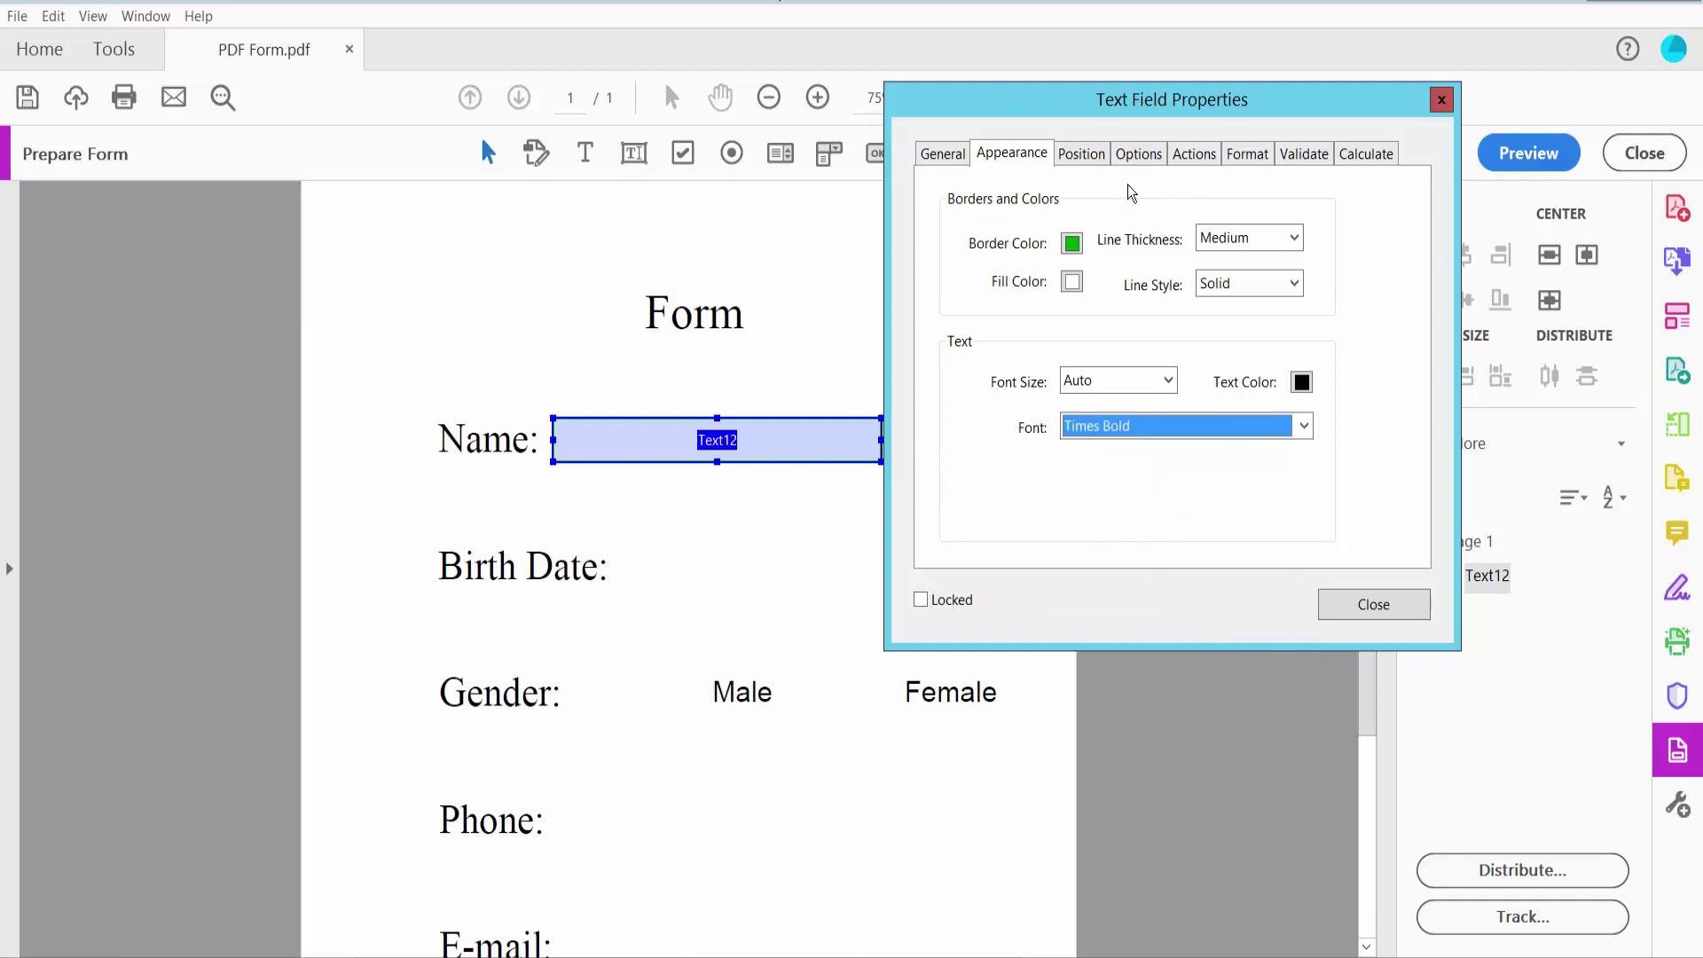
Set Text12's alignment to Center and leave its format category at None
{"action": "left_click", "coordinate": [1136, 155]}
{"action": "left_click", "coordinate": [1099, 204]}
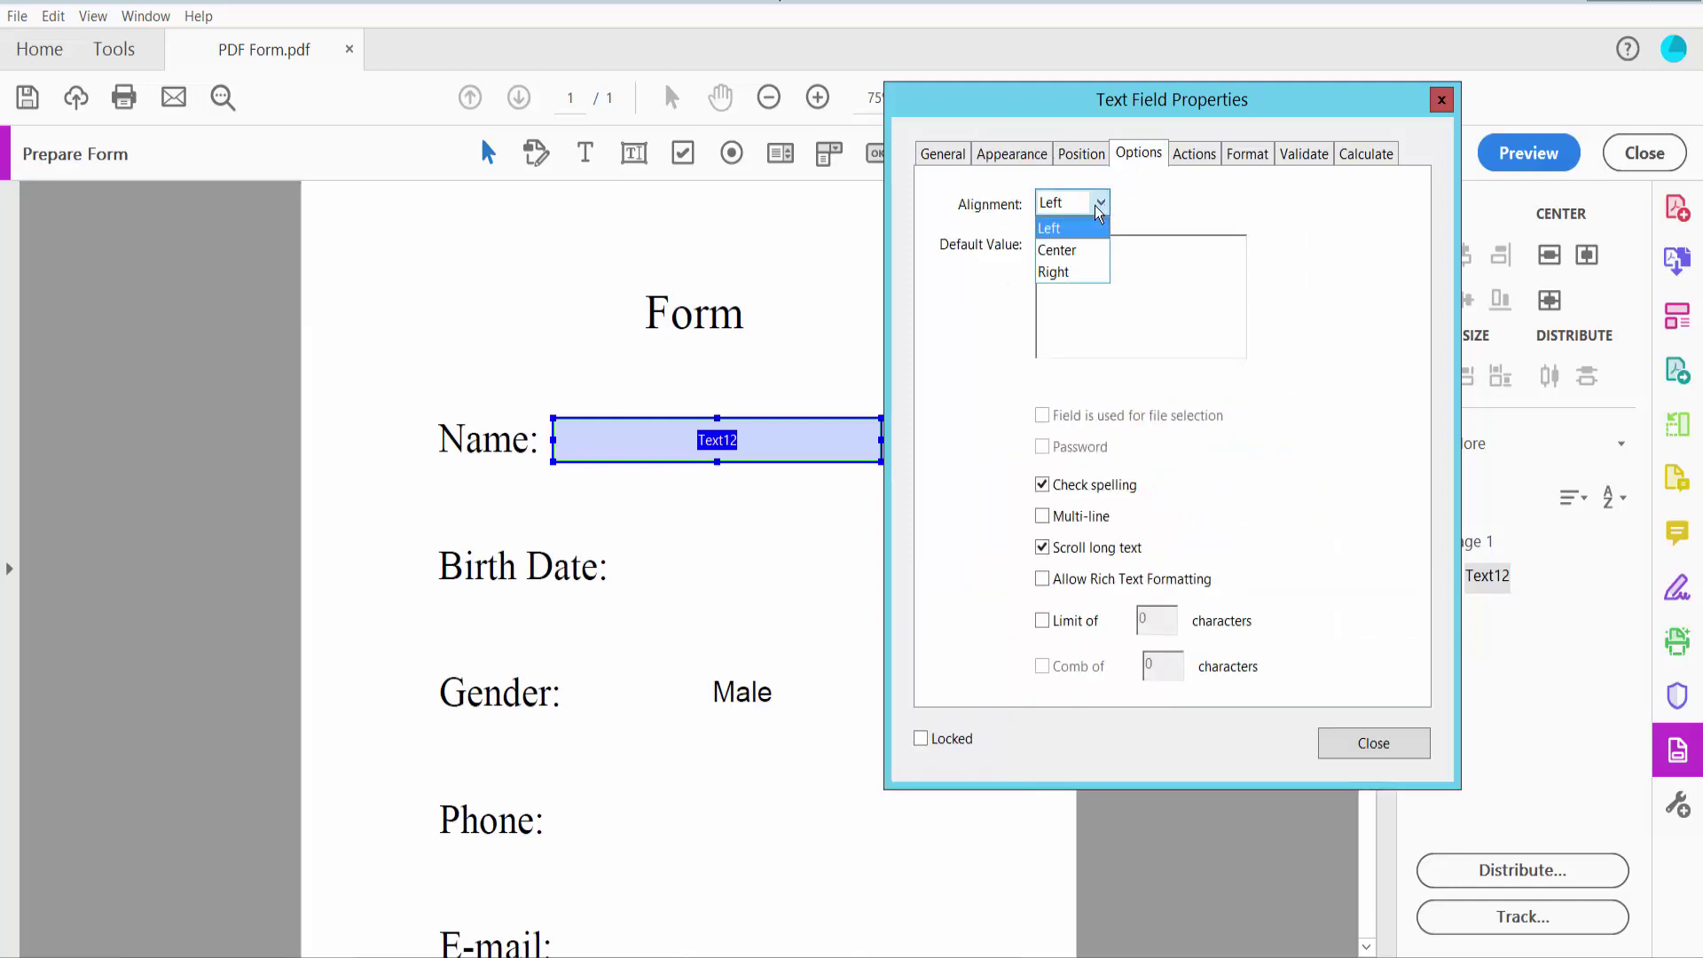
{"action": "left_click", "coordinate": [1064, 251]}
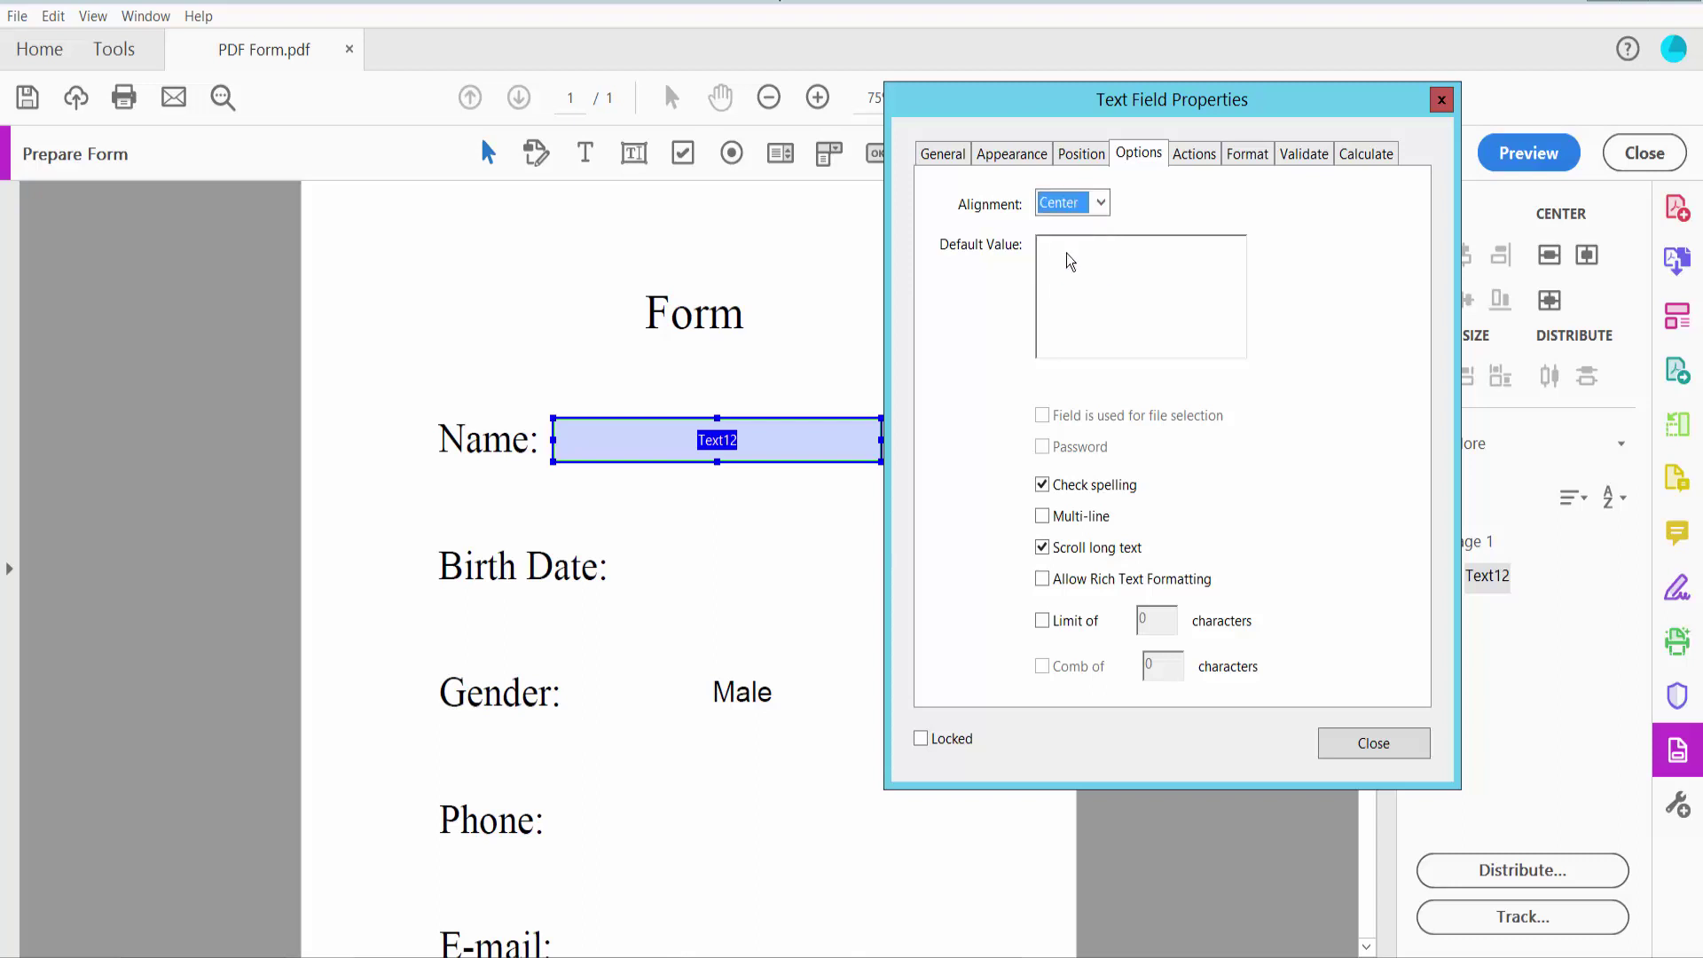
{"action": "left_click", "coordinate": [1232, 155]}
{"action": "left_click", "coordinate": [1204, 203]}
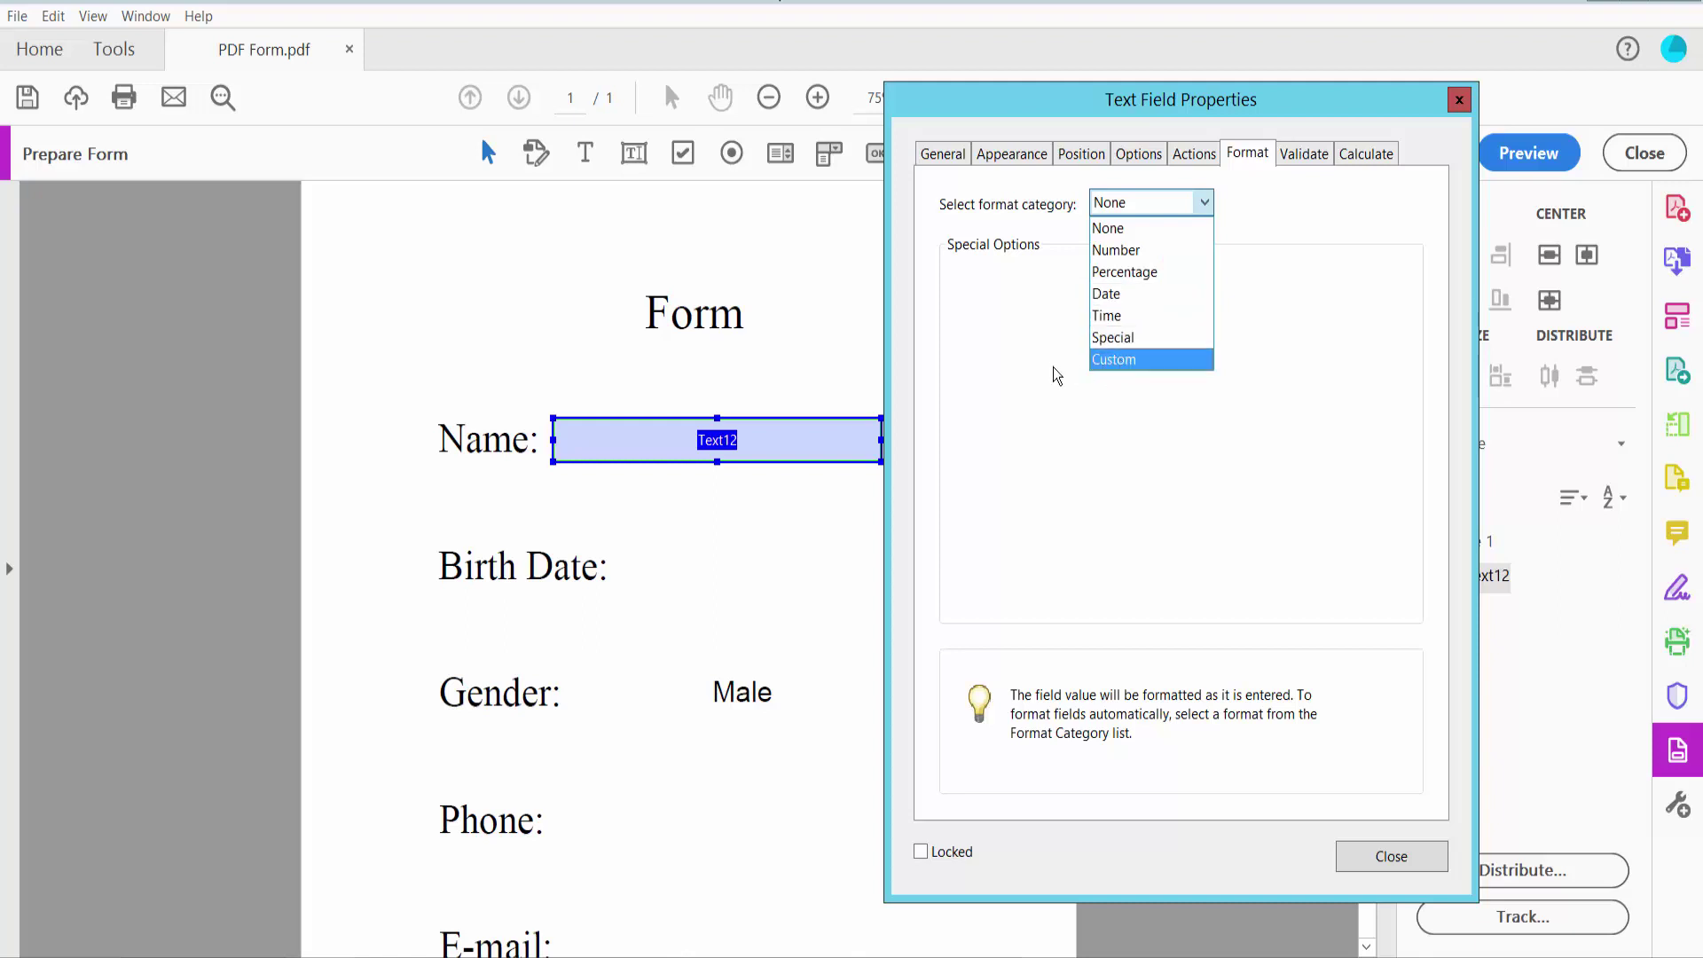
{"action": "left_click", "coordinate": [1119, 229]}
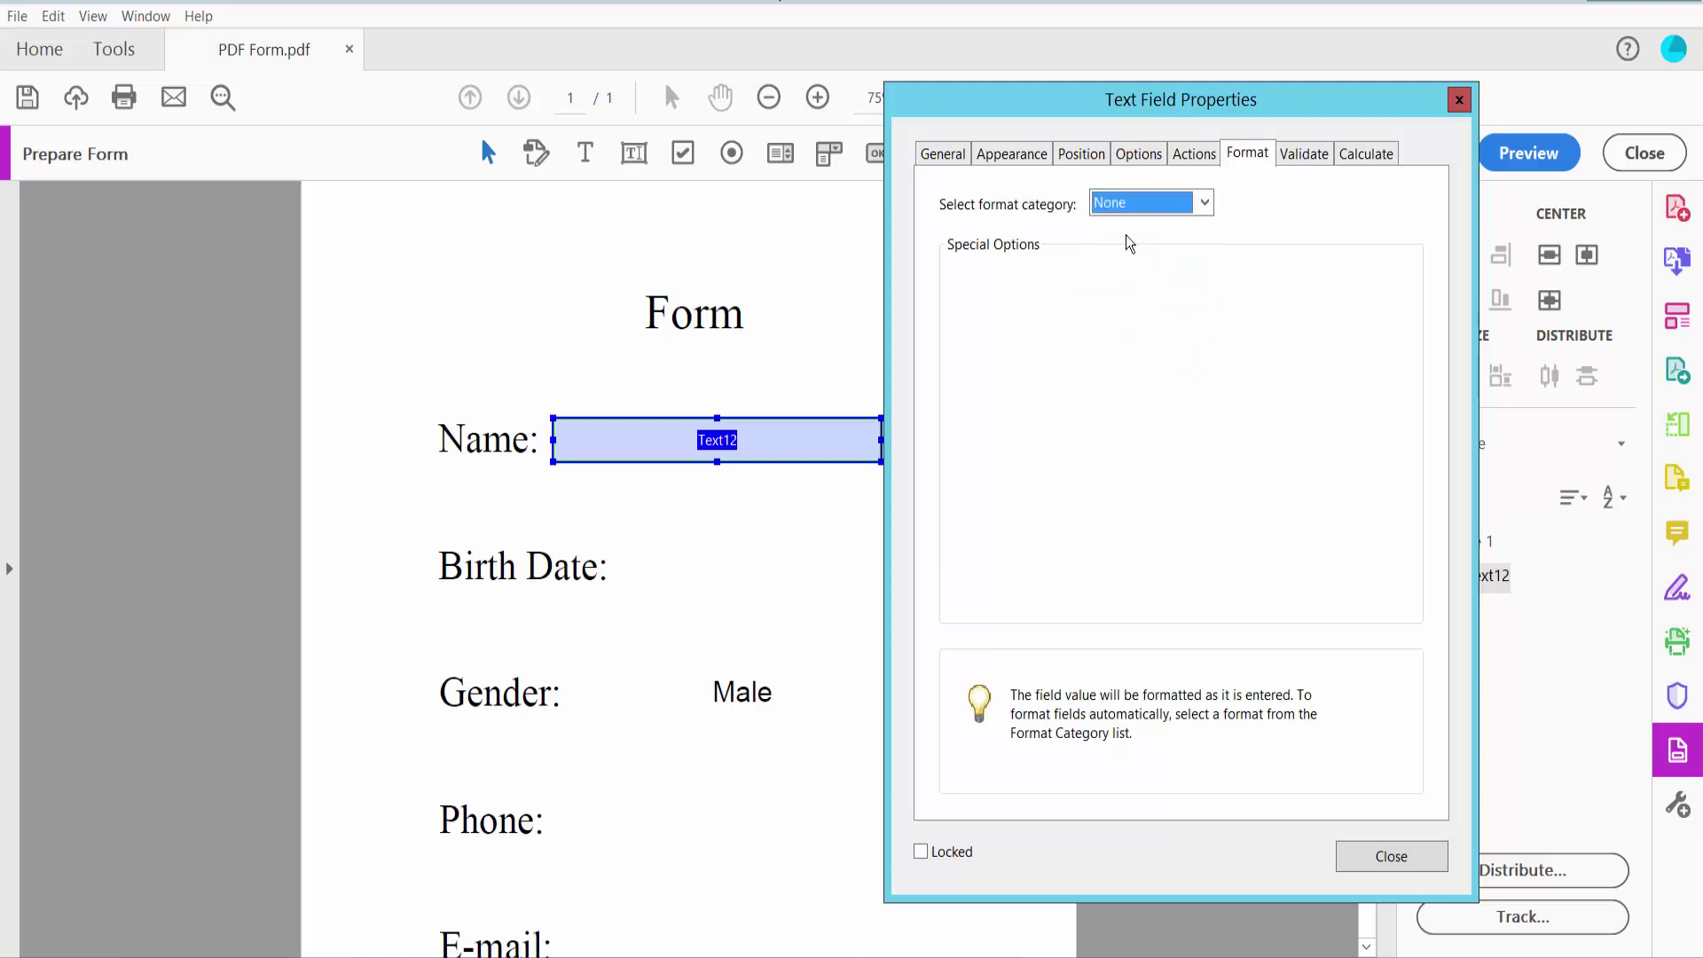
Close properties and, in Preview, enter the person's name into the Name field
{"action": "left_click", "coordinate": [1381, 859]}
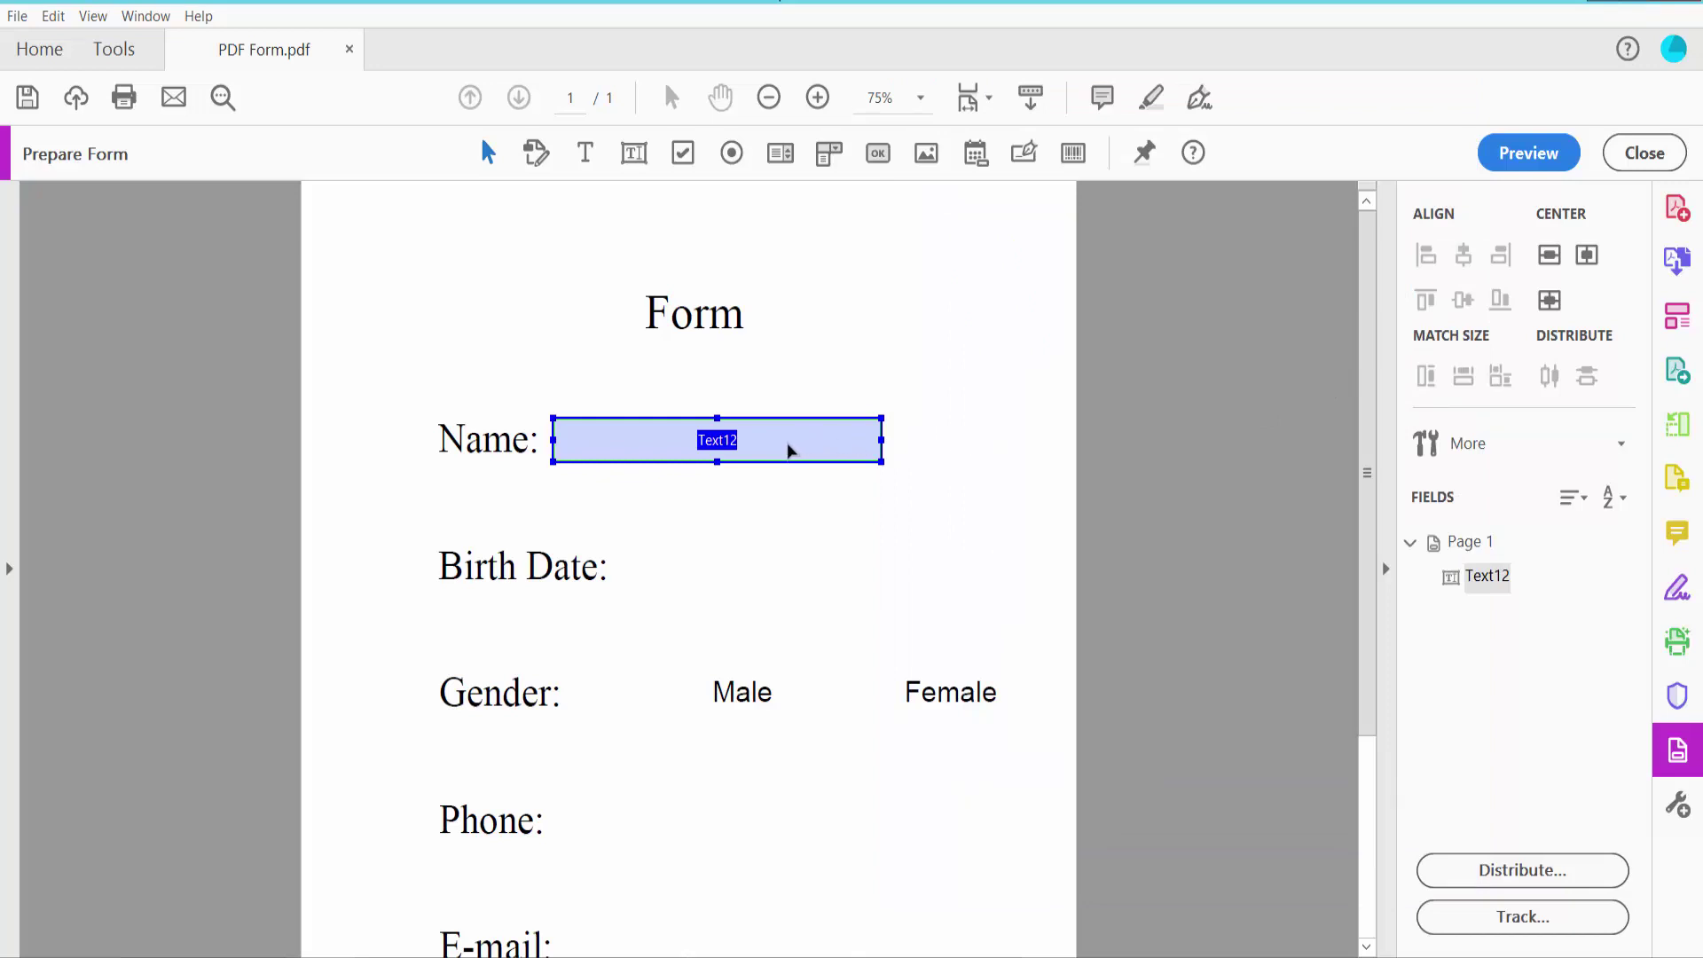
{"action": "left_click", "coordinate": [1532, 157]}
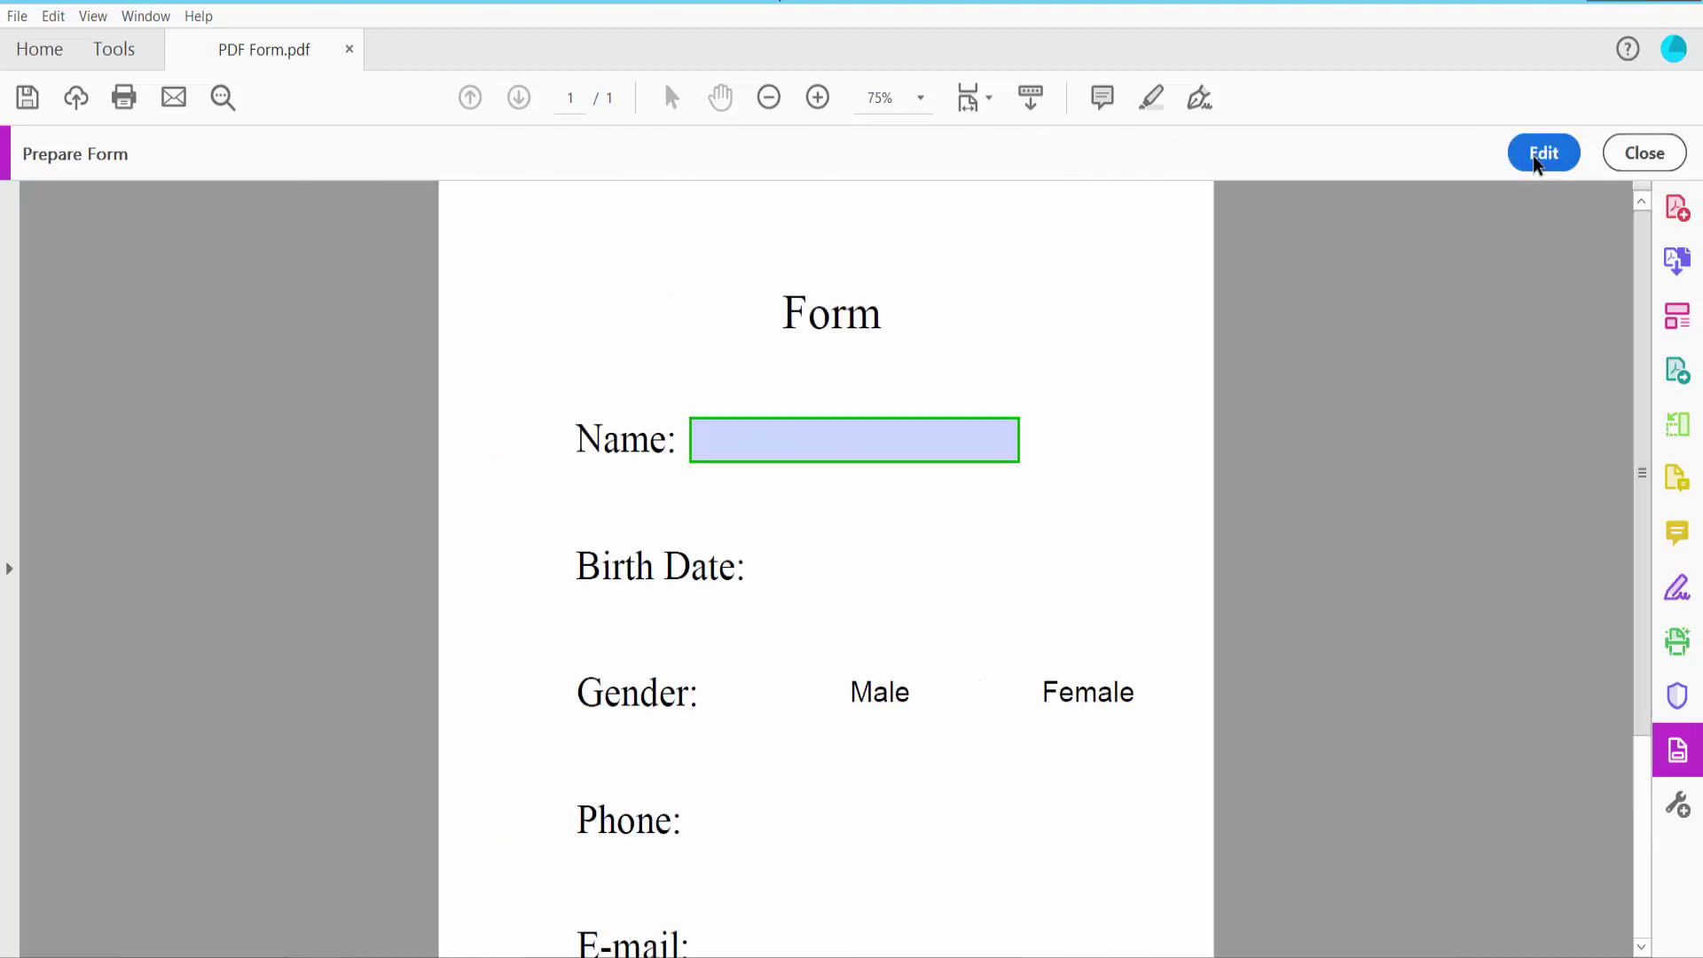
{"action": "left_click", "coordinate": [861, 450]}
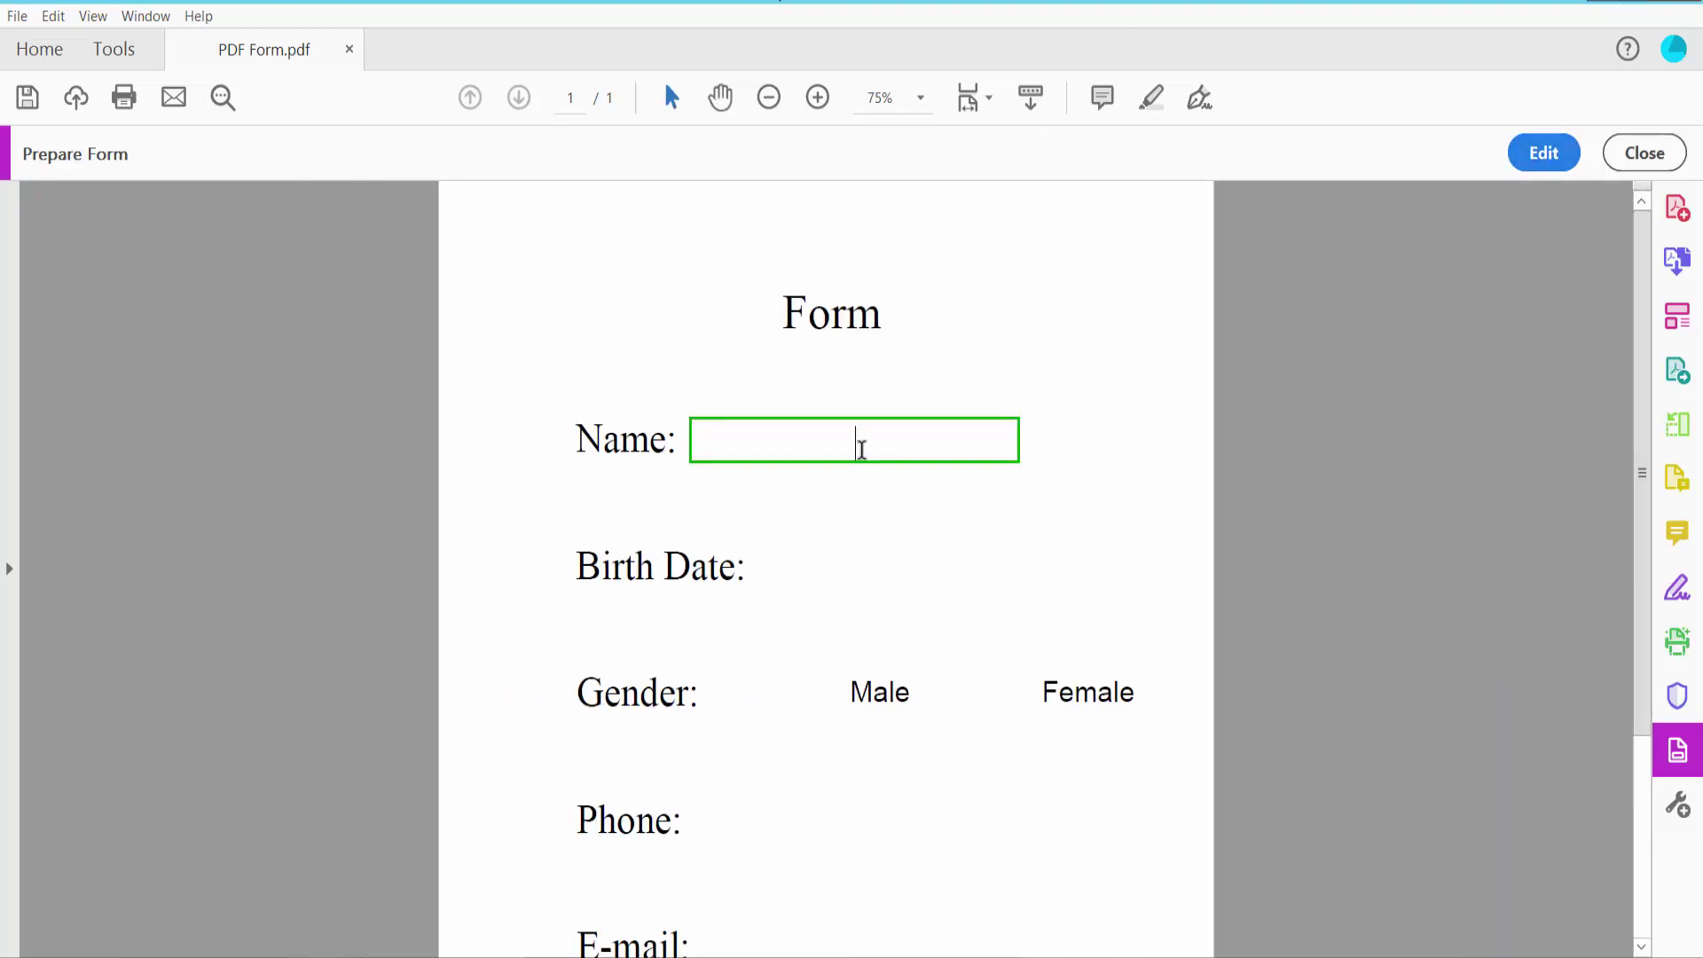
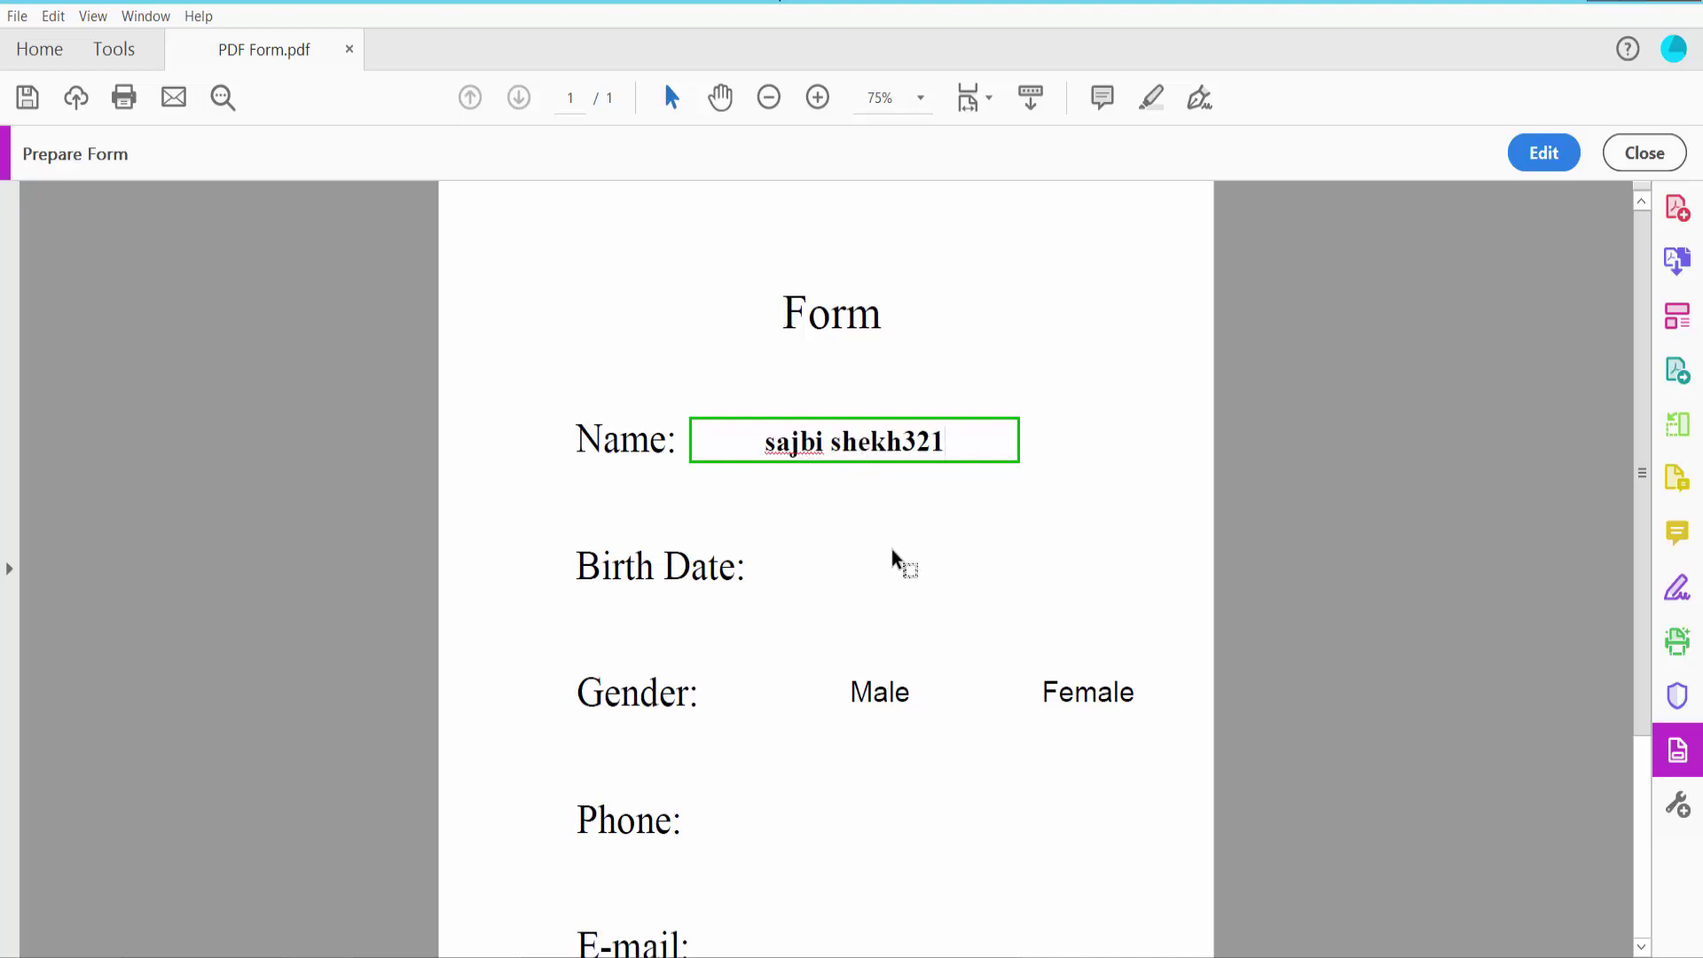
{"action": "left_click", "coordinate": [891, 550]}
{"action": "scroll", "coordinate": [948, 523], "scroll_direction": "down", "scroll_amount": 2}
{"action": "scroll", "coordinate": [969, 505], "scroll_direction": "up", "scroll_amount": 1}
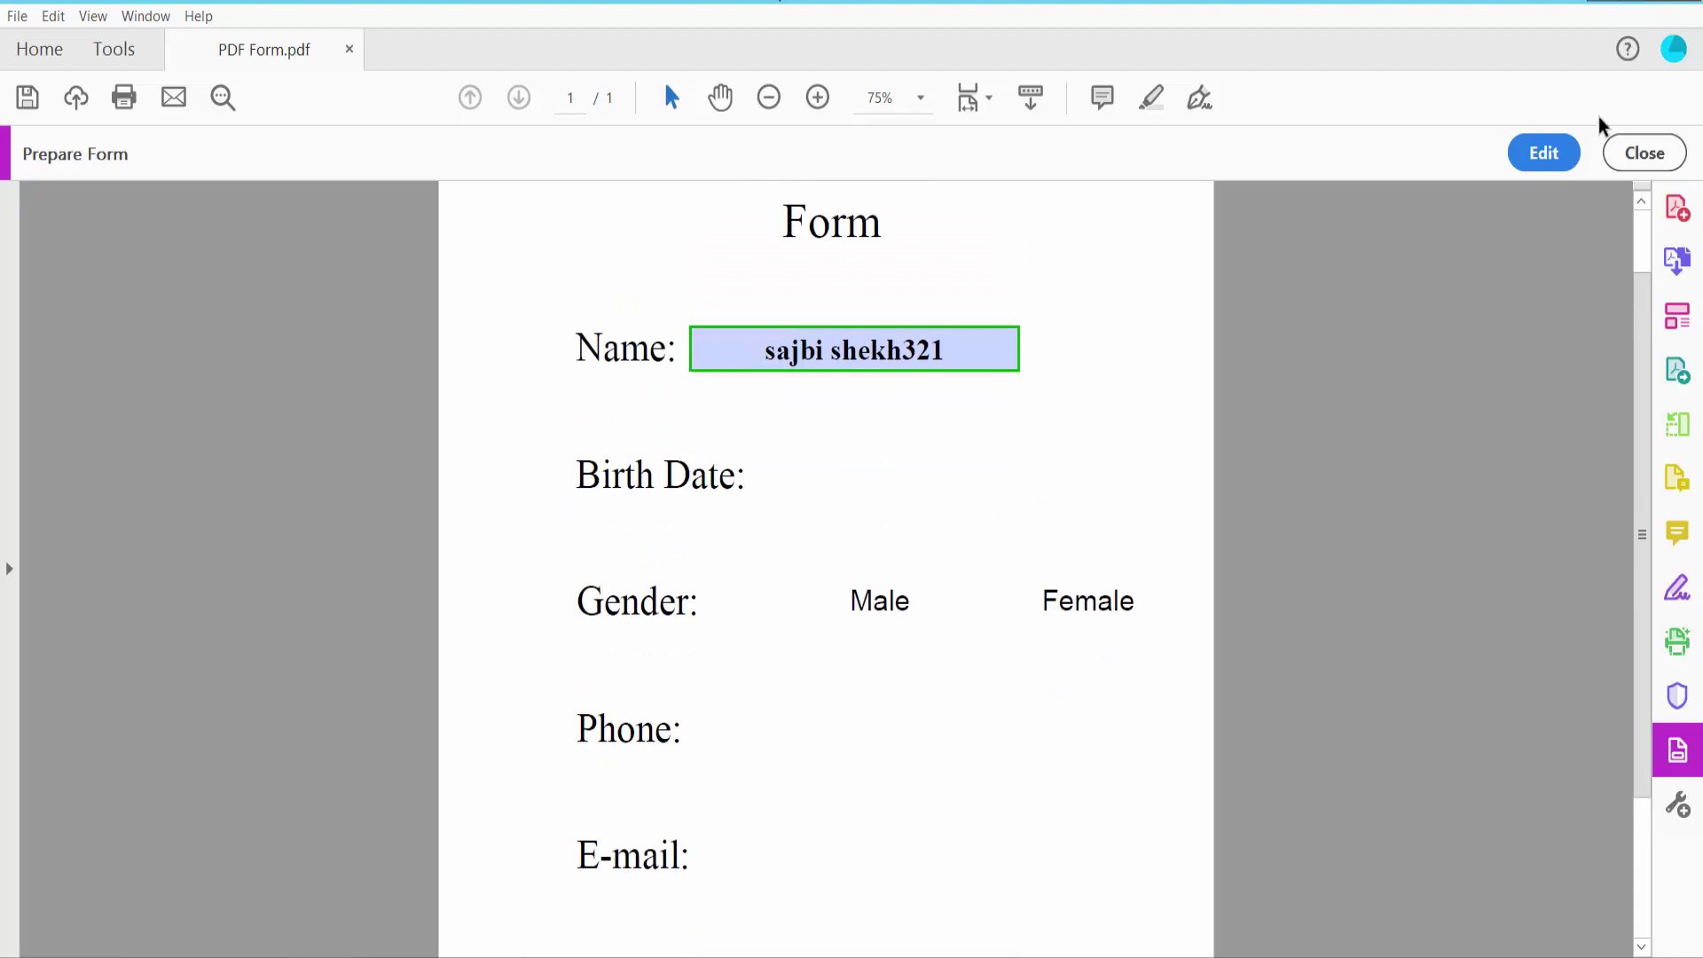
Draw a date field beside Birth Date with a green border and Auto font size
{"action": "left_click", "coordinate": [1547, 151]}
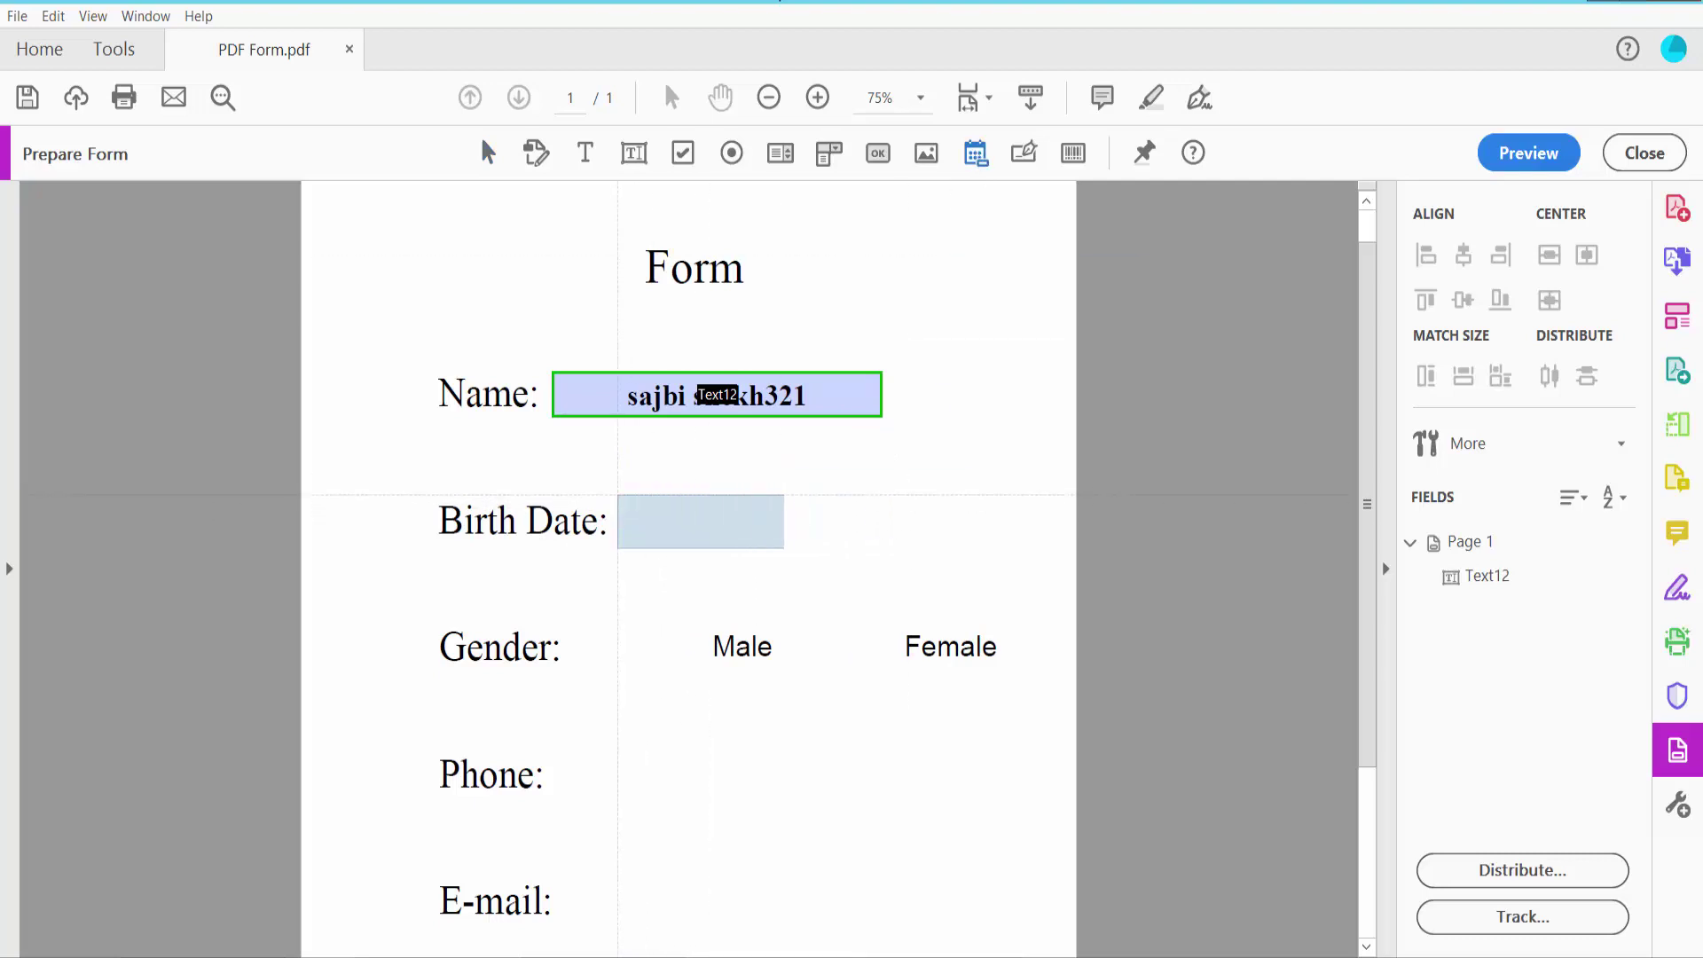
{"action": "left_click_drag", "start_coordinate": [618, 495], "coordinate": [890, 545]}
{"action": "right_click", "coordinate": [817, 532]}
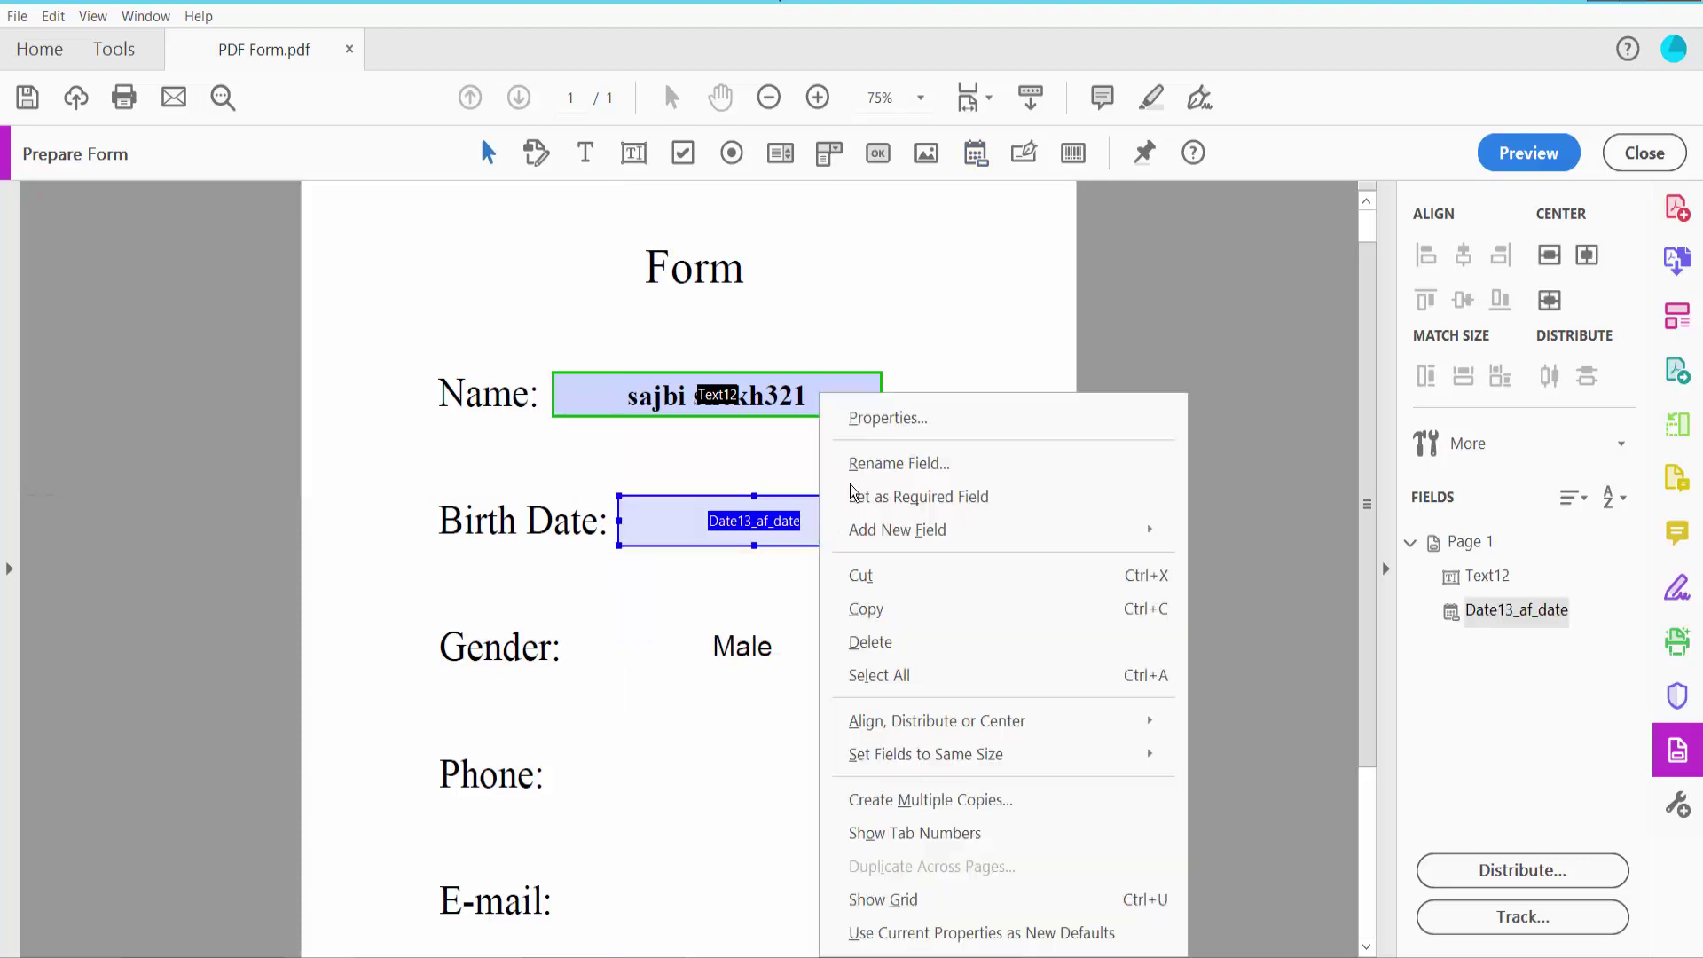
{"action": "left_click", "coordinate": [878, 418]}
{"action": "left_click", "coordinate": [1004, 156]}
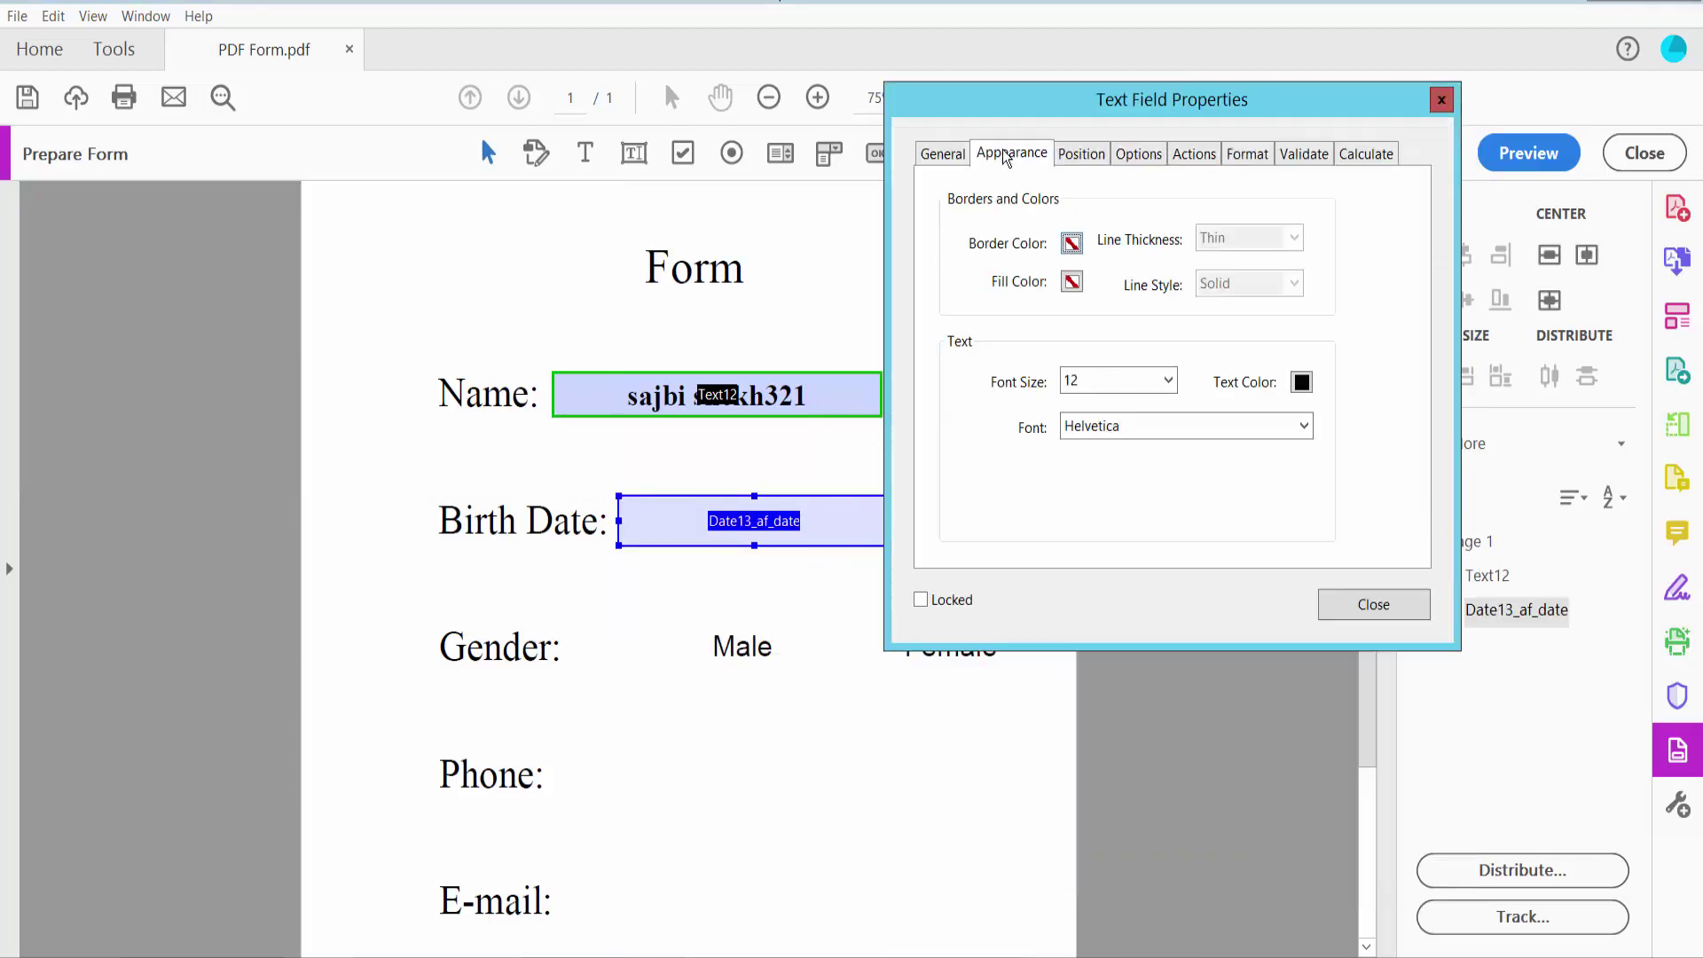
{"action": "left_click", "coordinate": [1071, 243]}
{"action": "left_click", "coordinate": [1126, 310]}
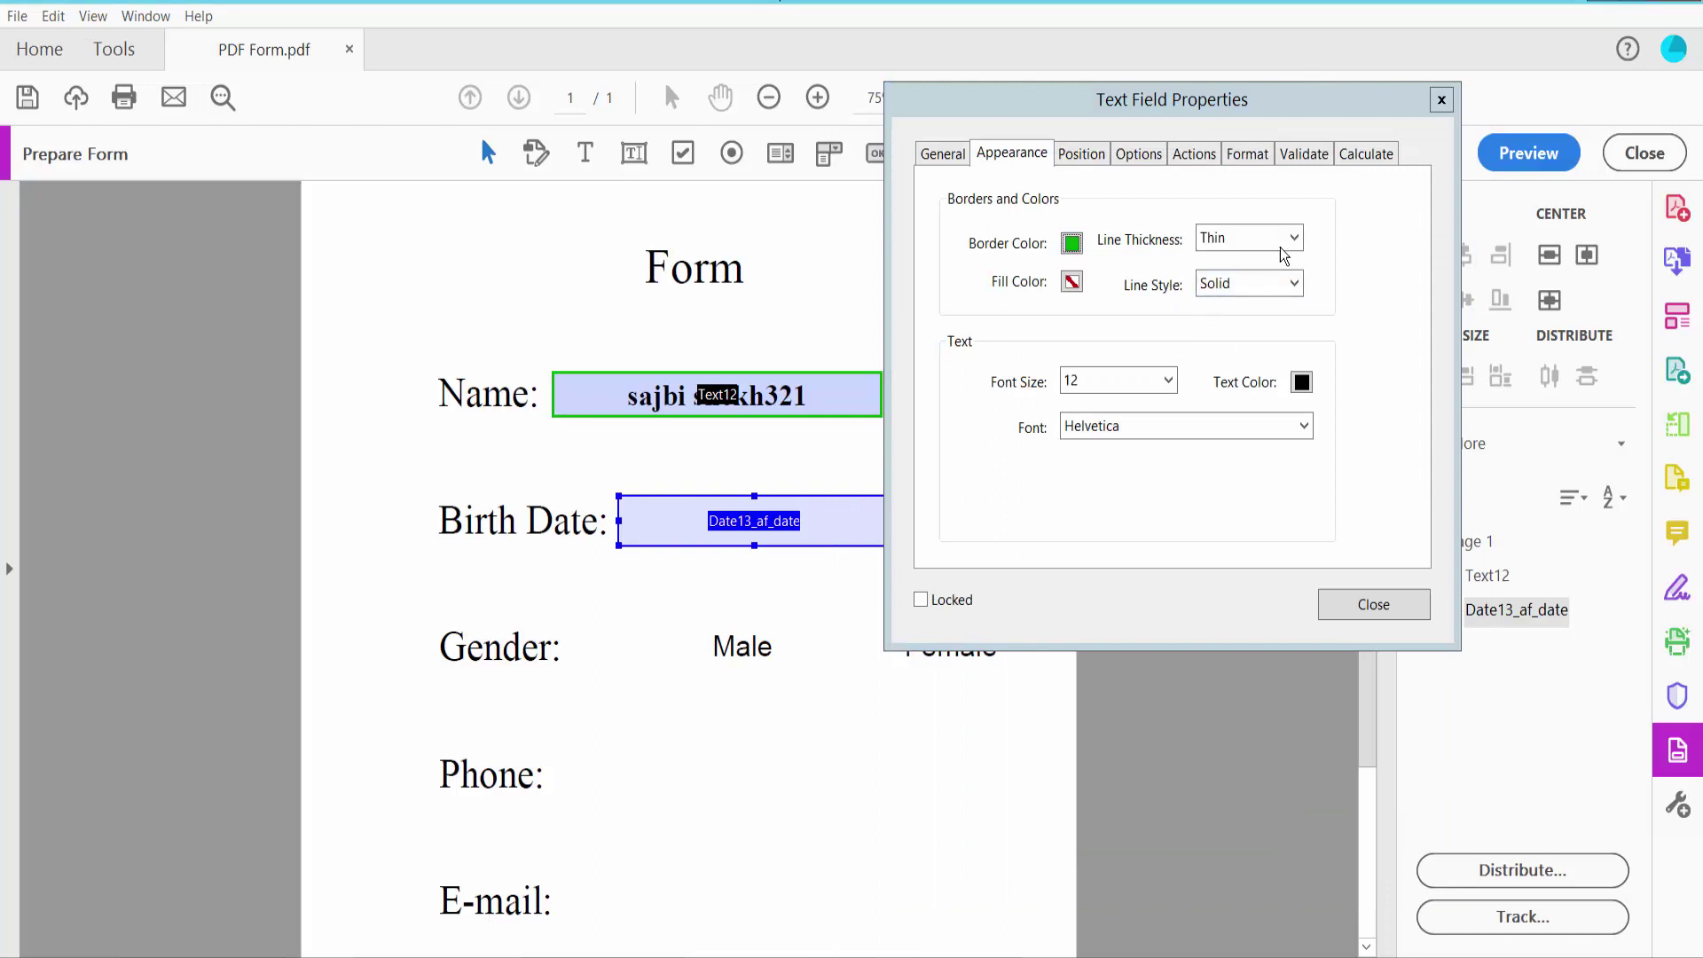
{"action": "left_click", "coordinate": [1167, 380]}
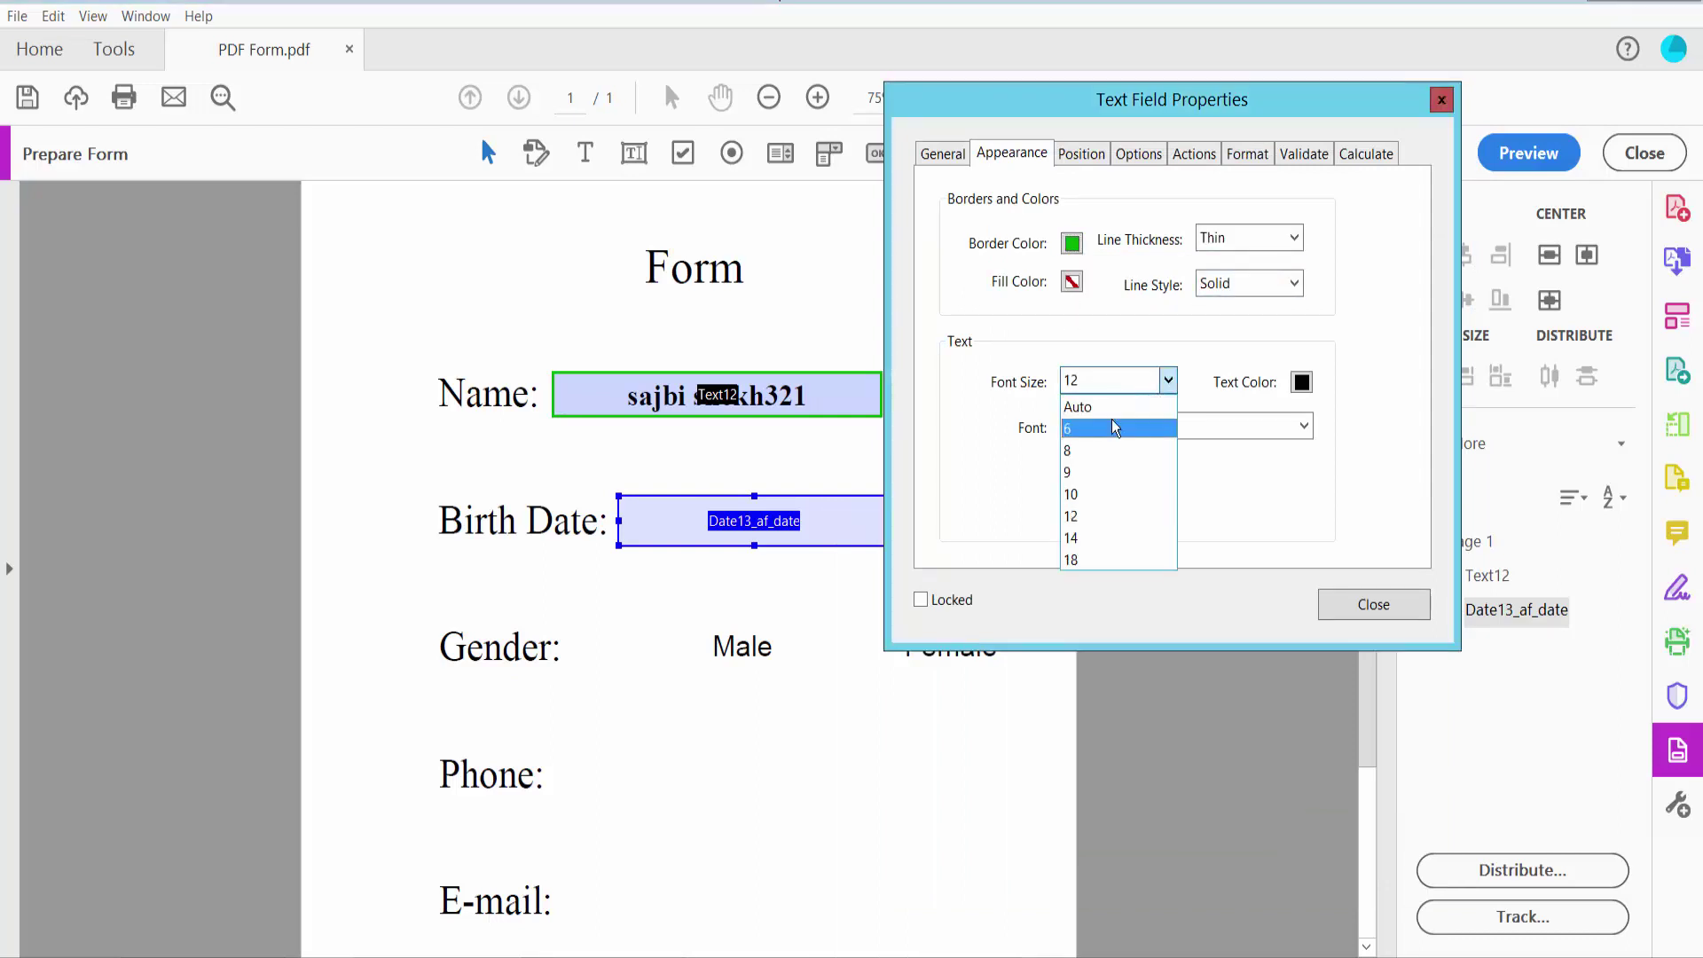
{"action": "left_click", "coordinate": [1108, 412]}
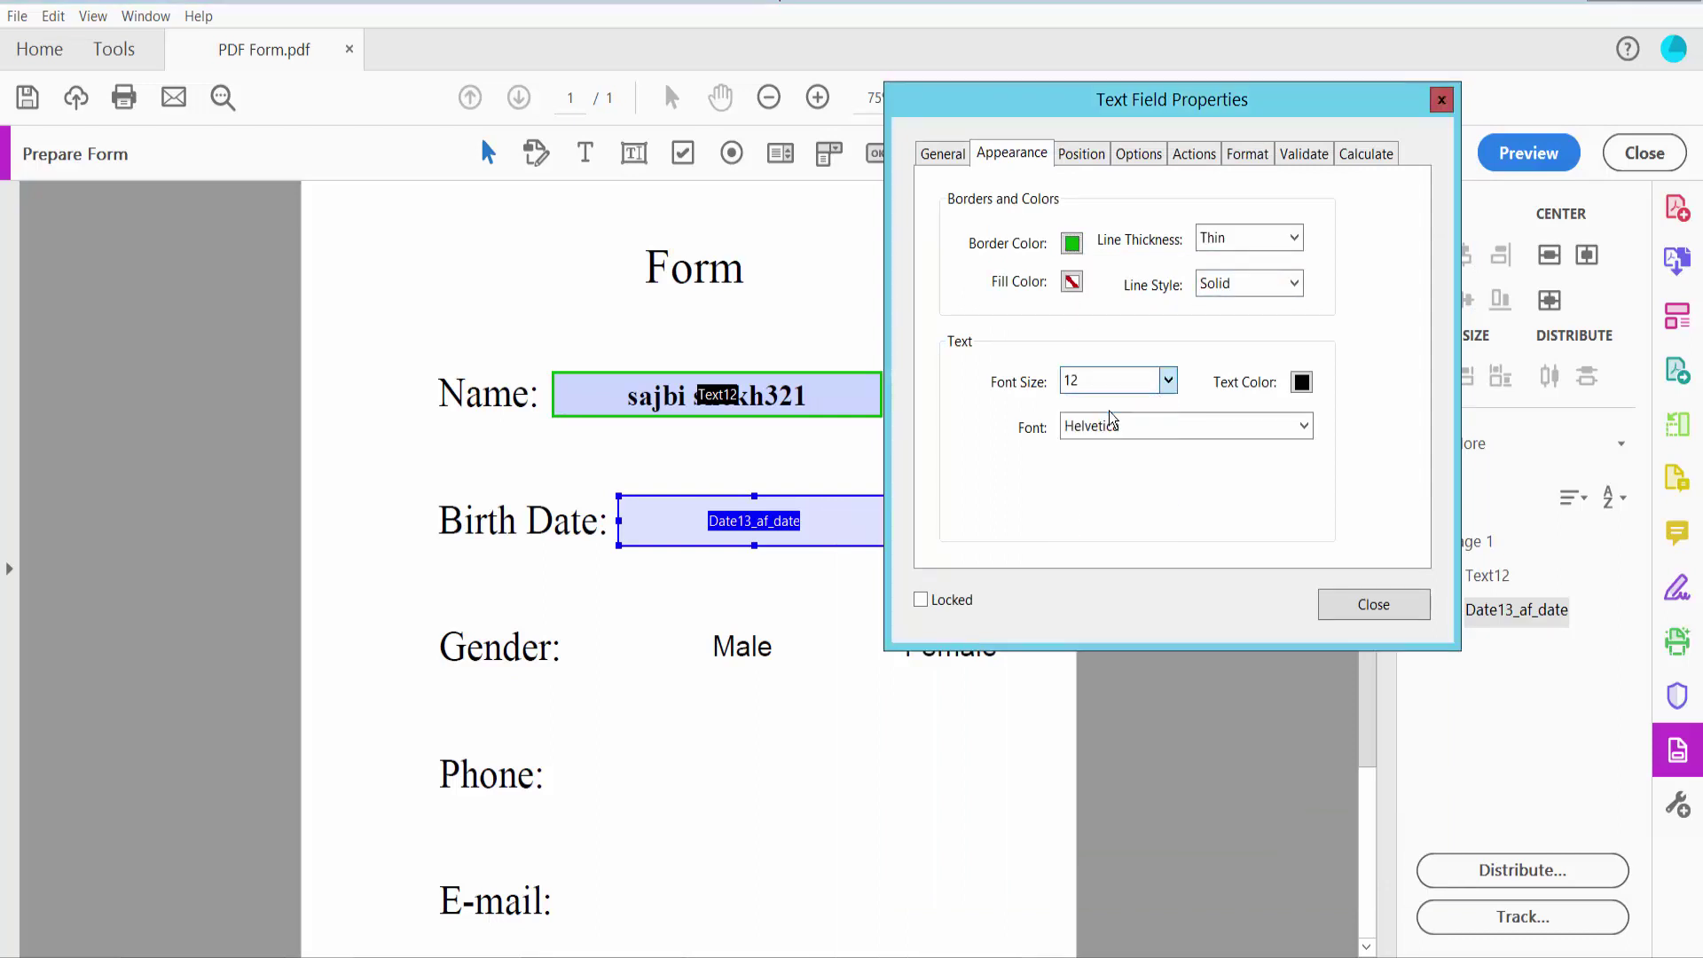
Format the date field as mm/dd/yyyy and close its properties
{"action": "left_click", "coordinate": [1247, 156]}
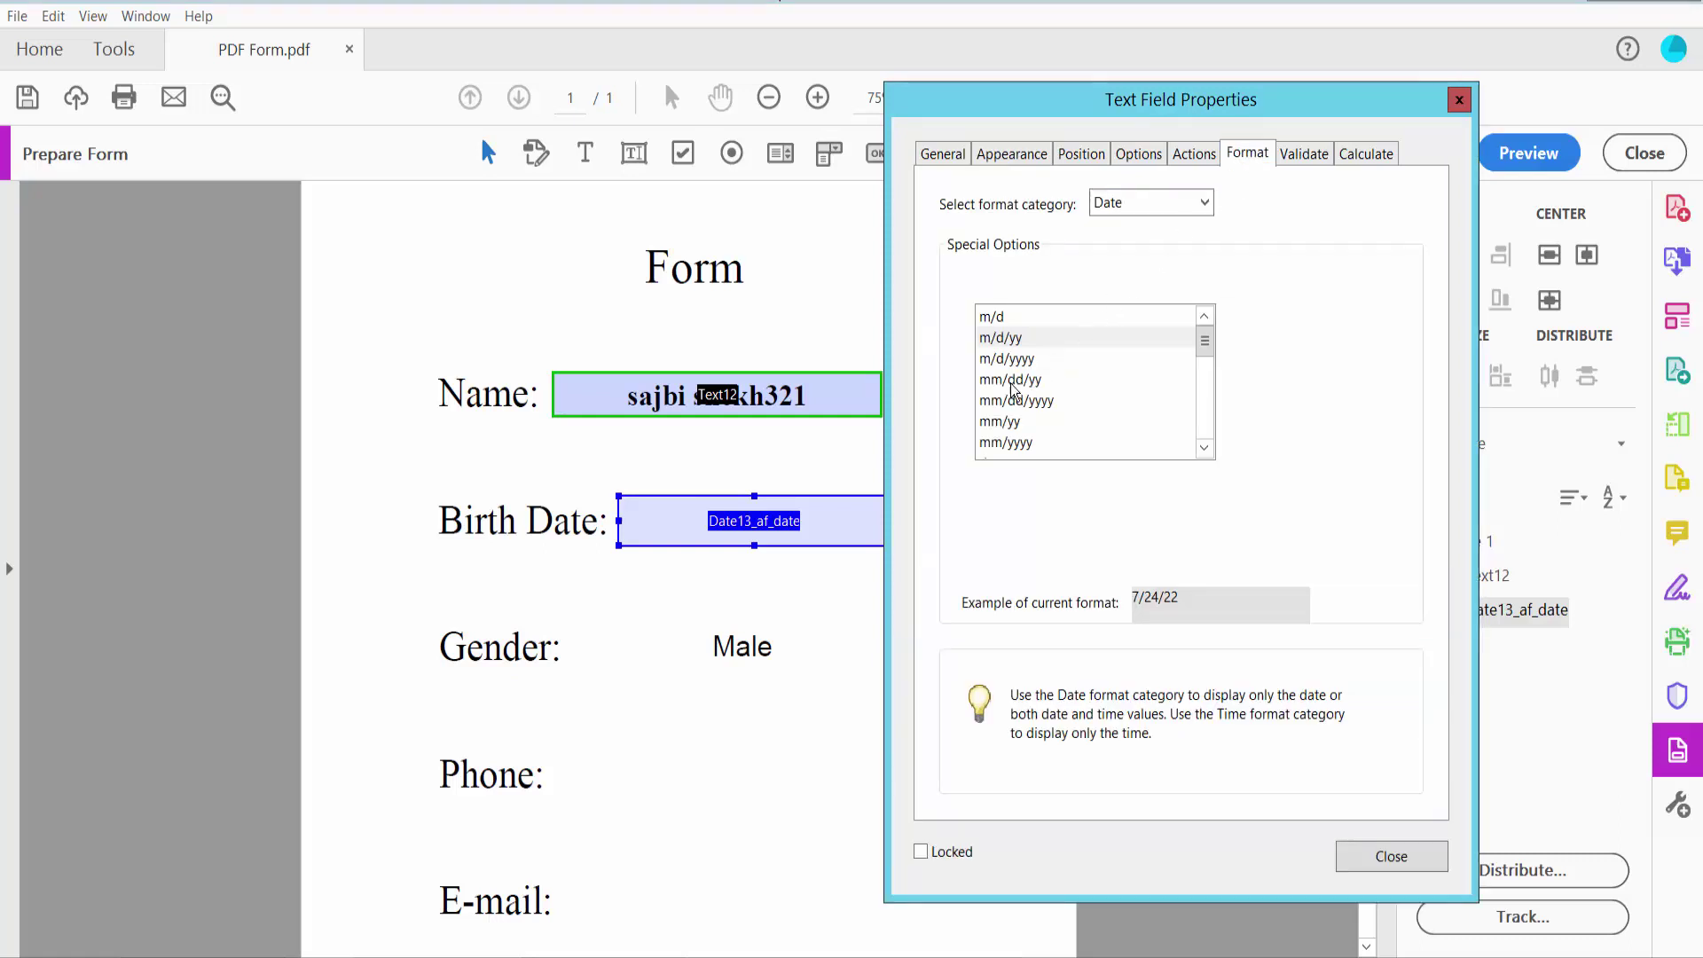
{"action": "left_click", "coordinate": [997, 381]}
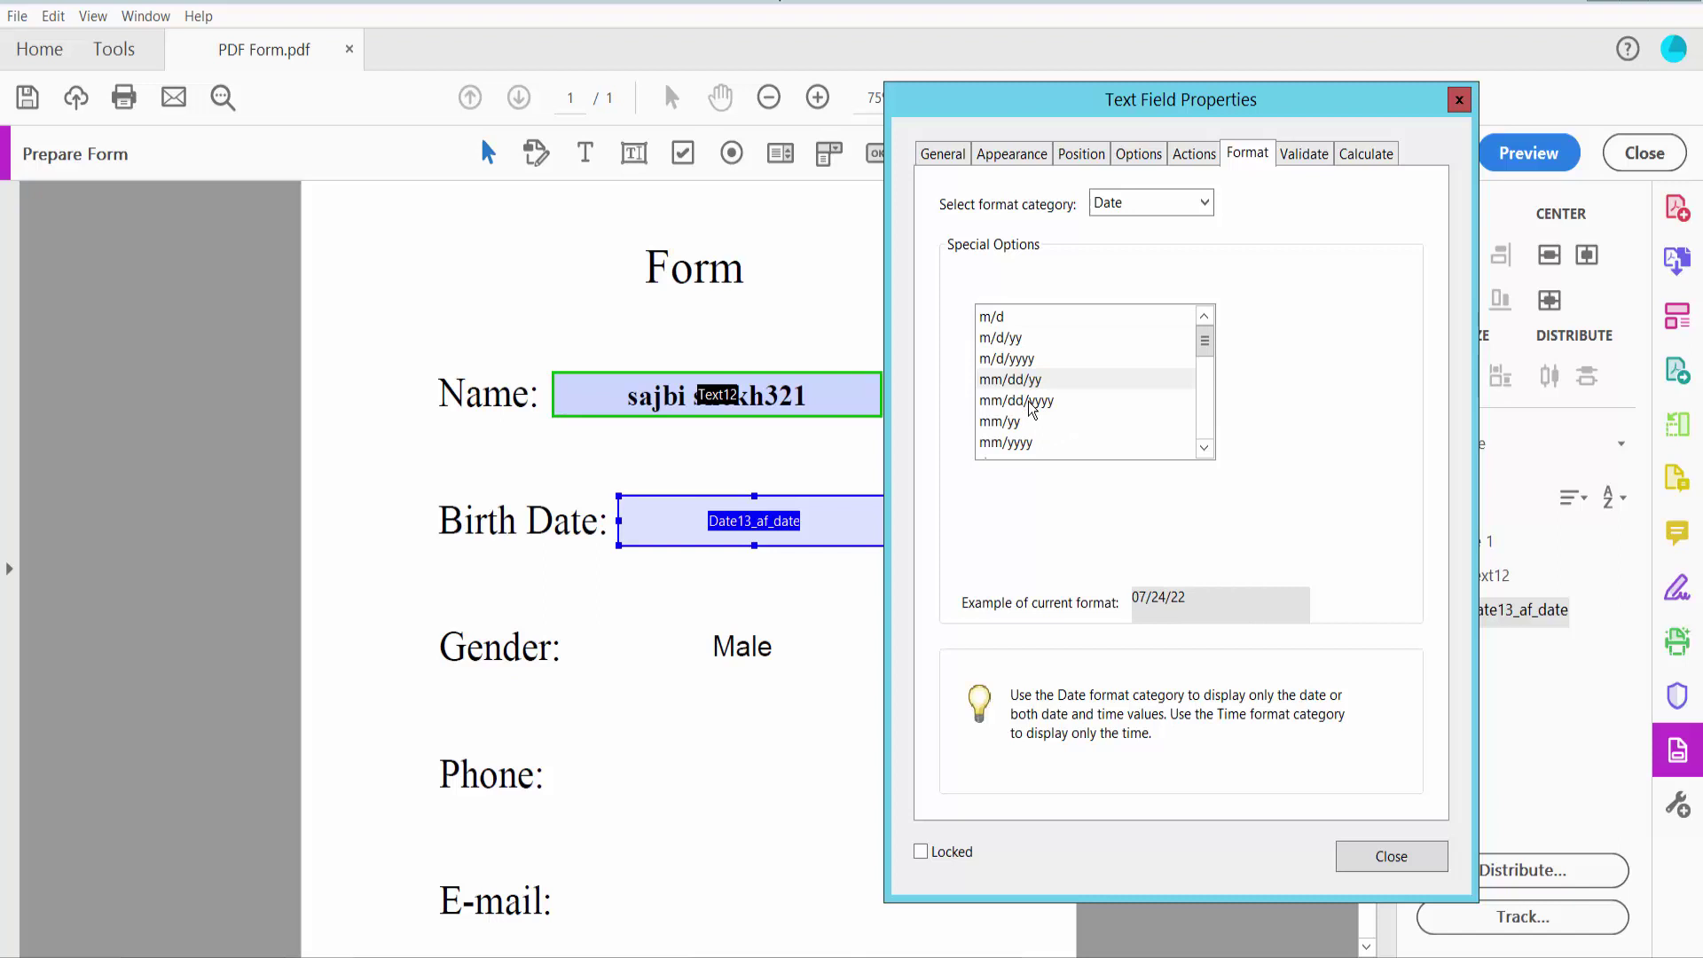
{"action": "left_click", "coordinate": [1020, 402]}
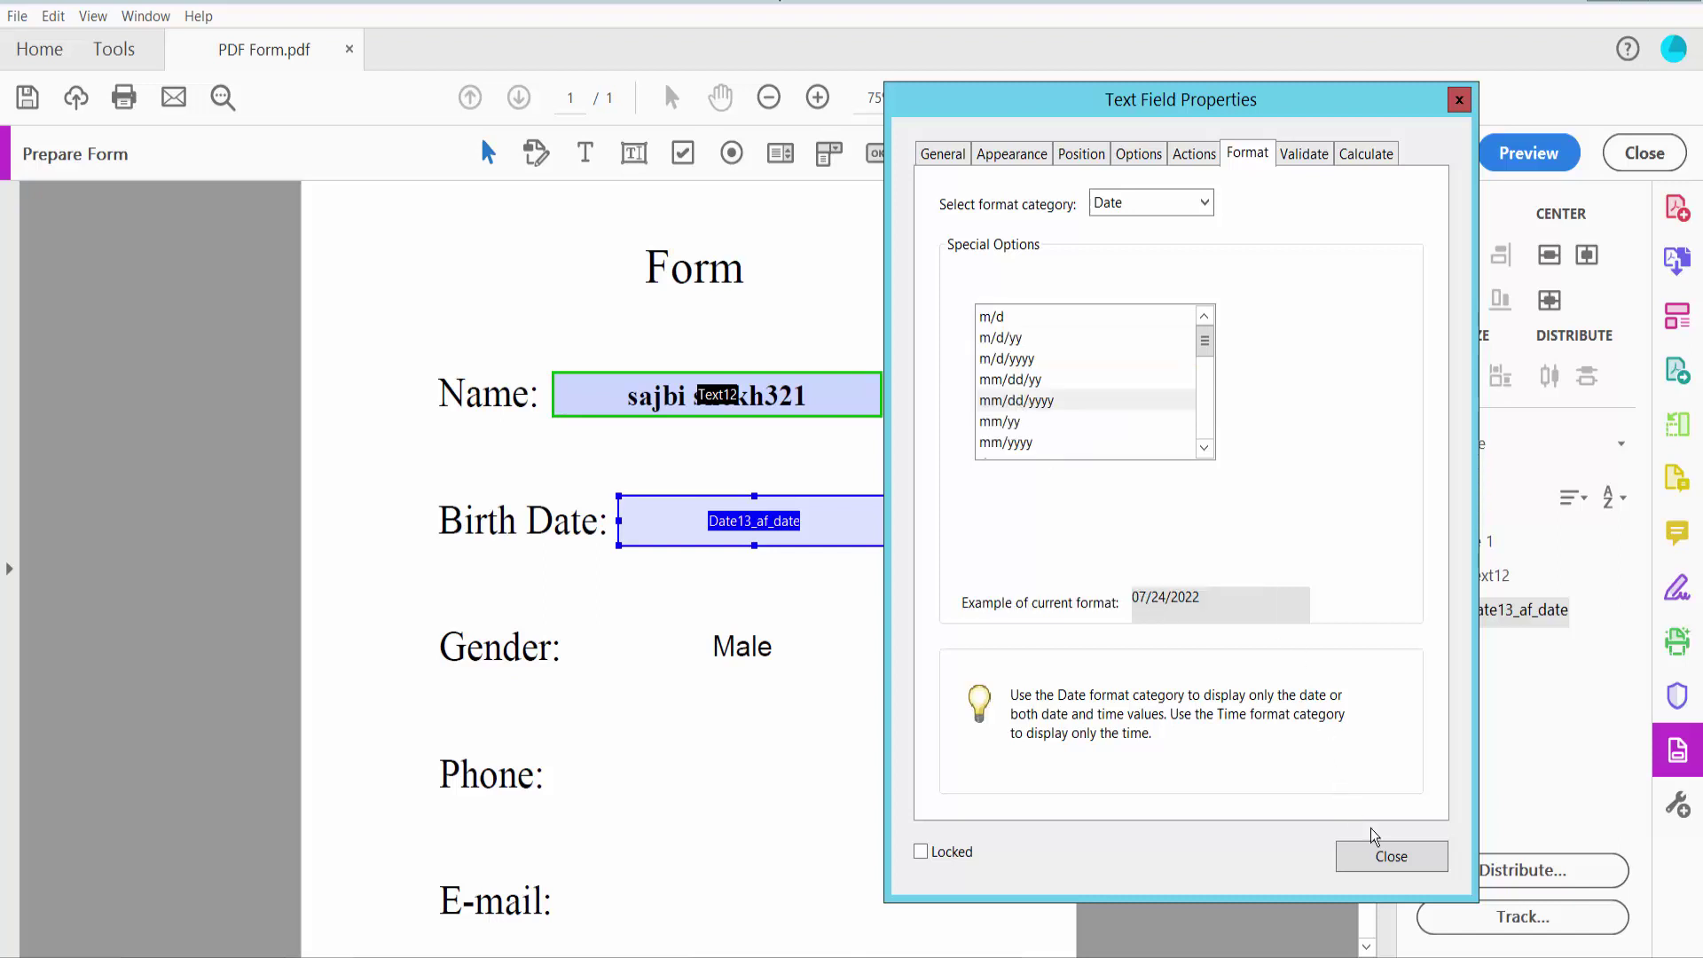
{"action": "left_click", "coordinate": [1391, 857]}
In Preview, fill Birth Date with 07/26/2022 from the calendar picker
{"action": "left_click", "coordinate": [1538, 155]}
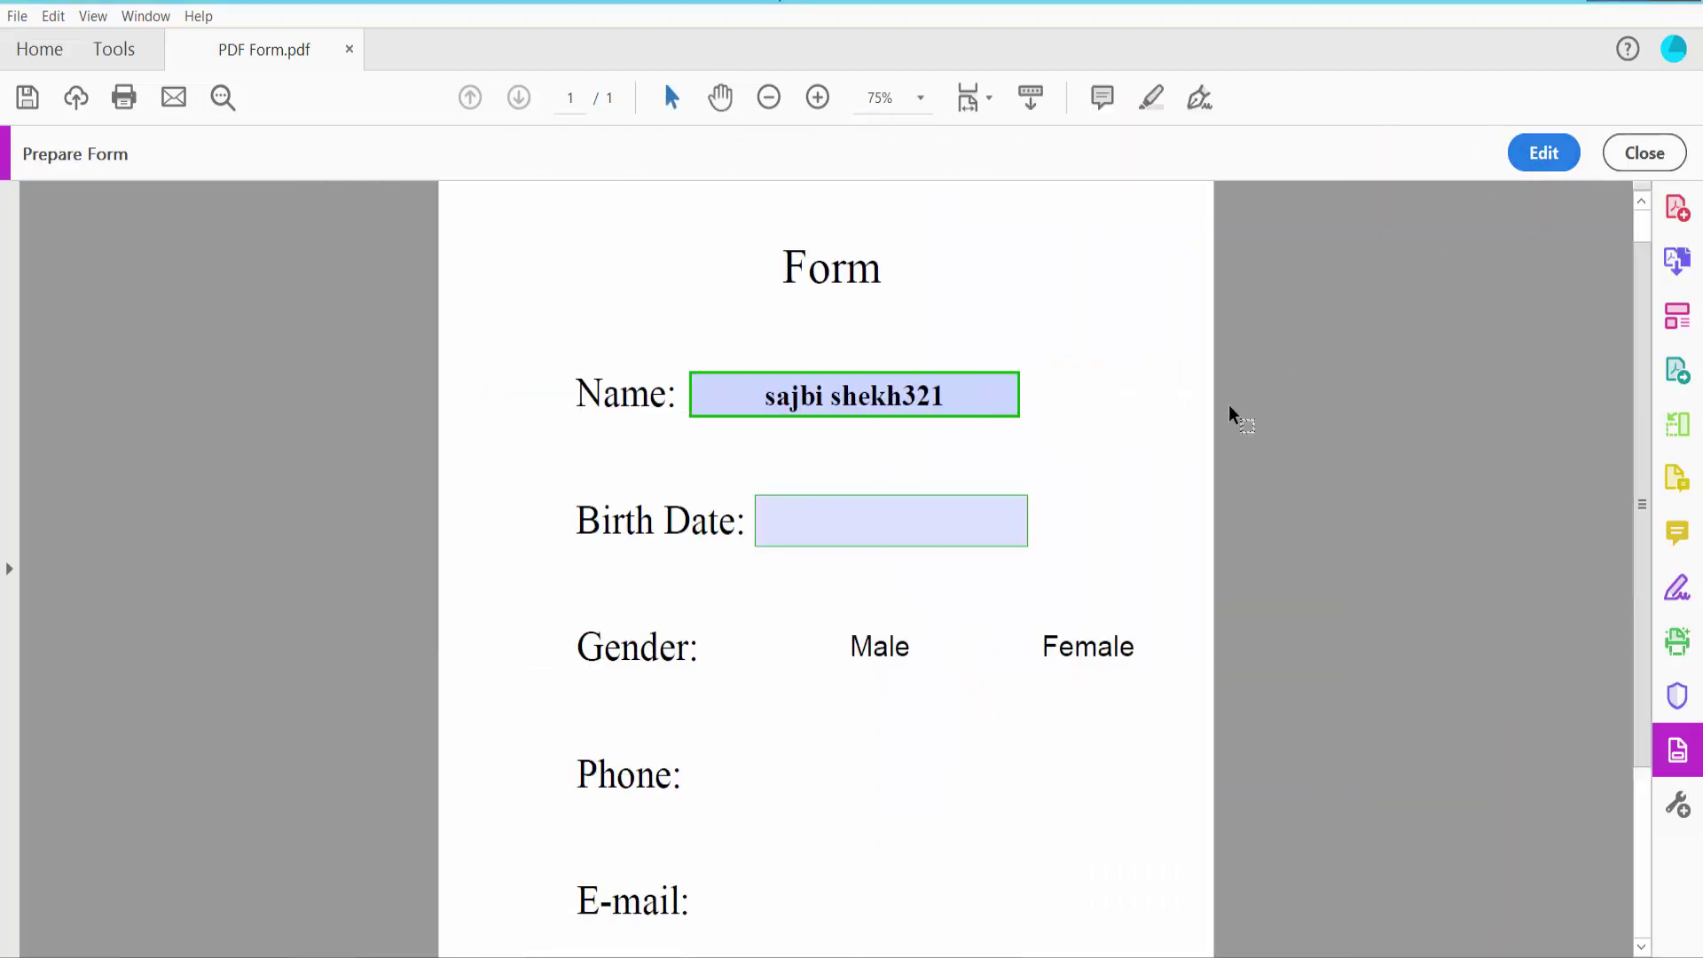
{"action": "left_click", "coordinate": [952, 532]}
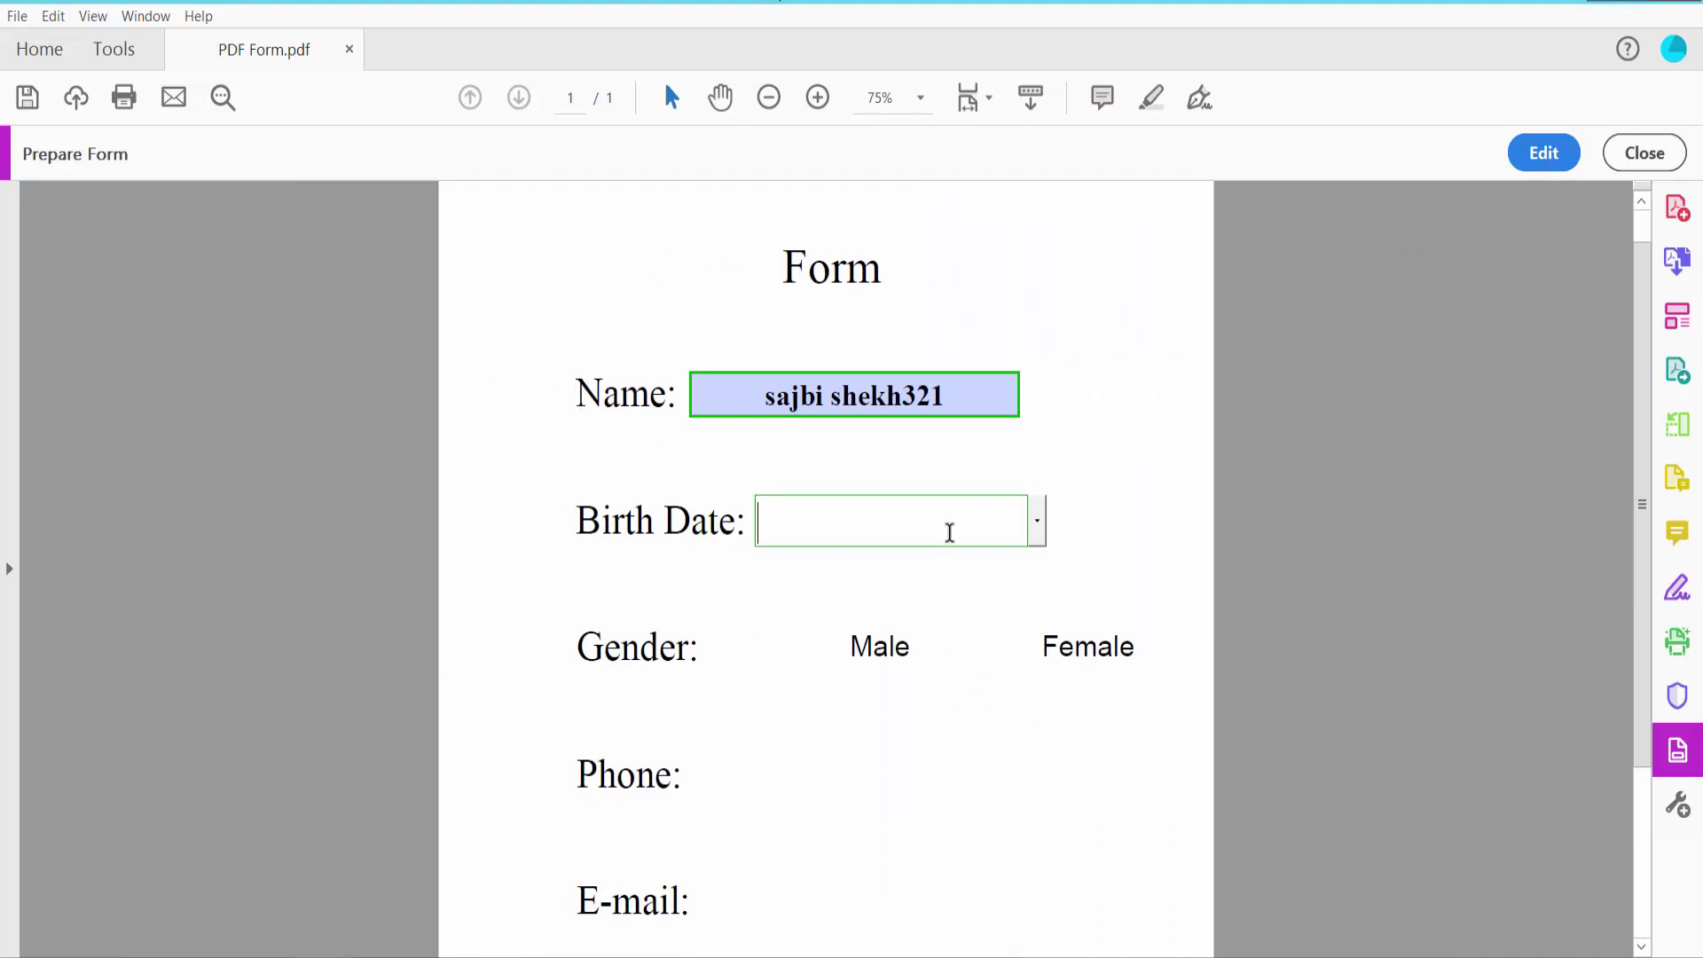
{"action": "type", "text": "43"}
{"action": "key", "text": "BackSpace"}
{"action": "left_click", "coordinate": [1037, 534]}
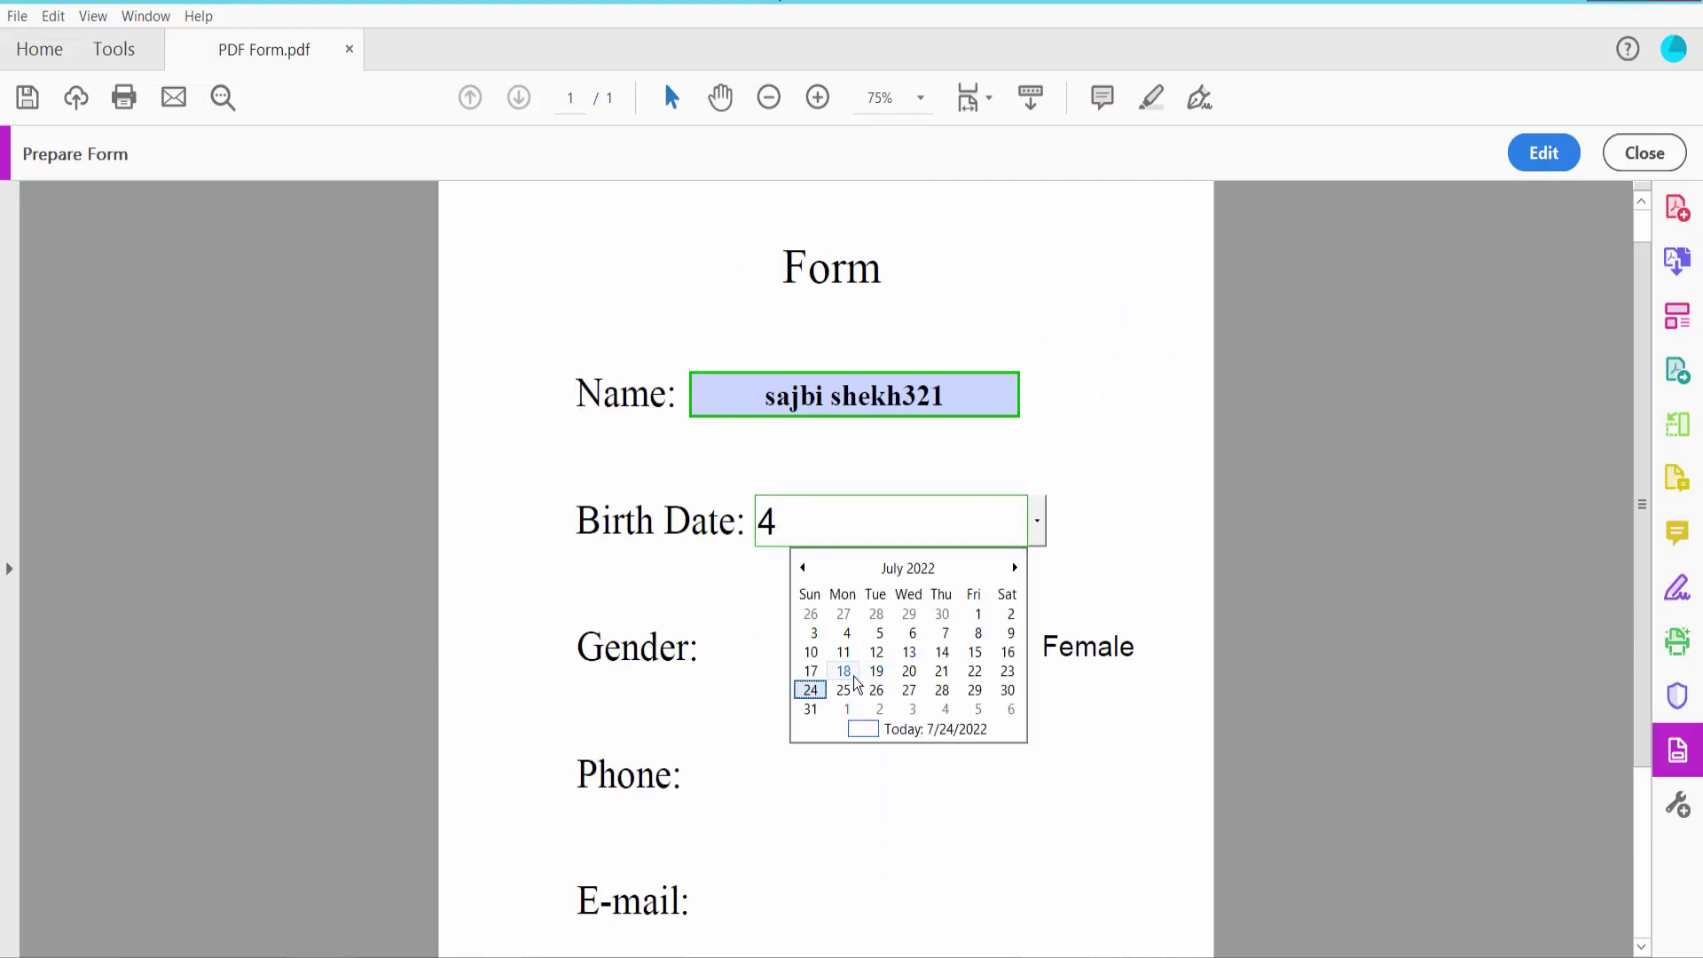
{"action": "left_click", "coordinate": [877, 690]}
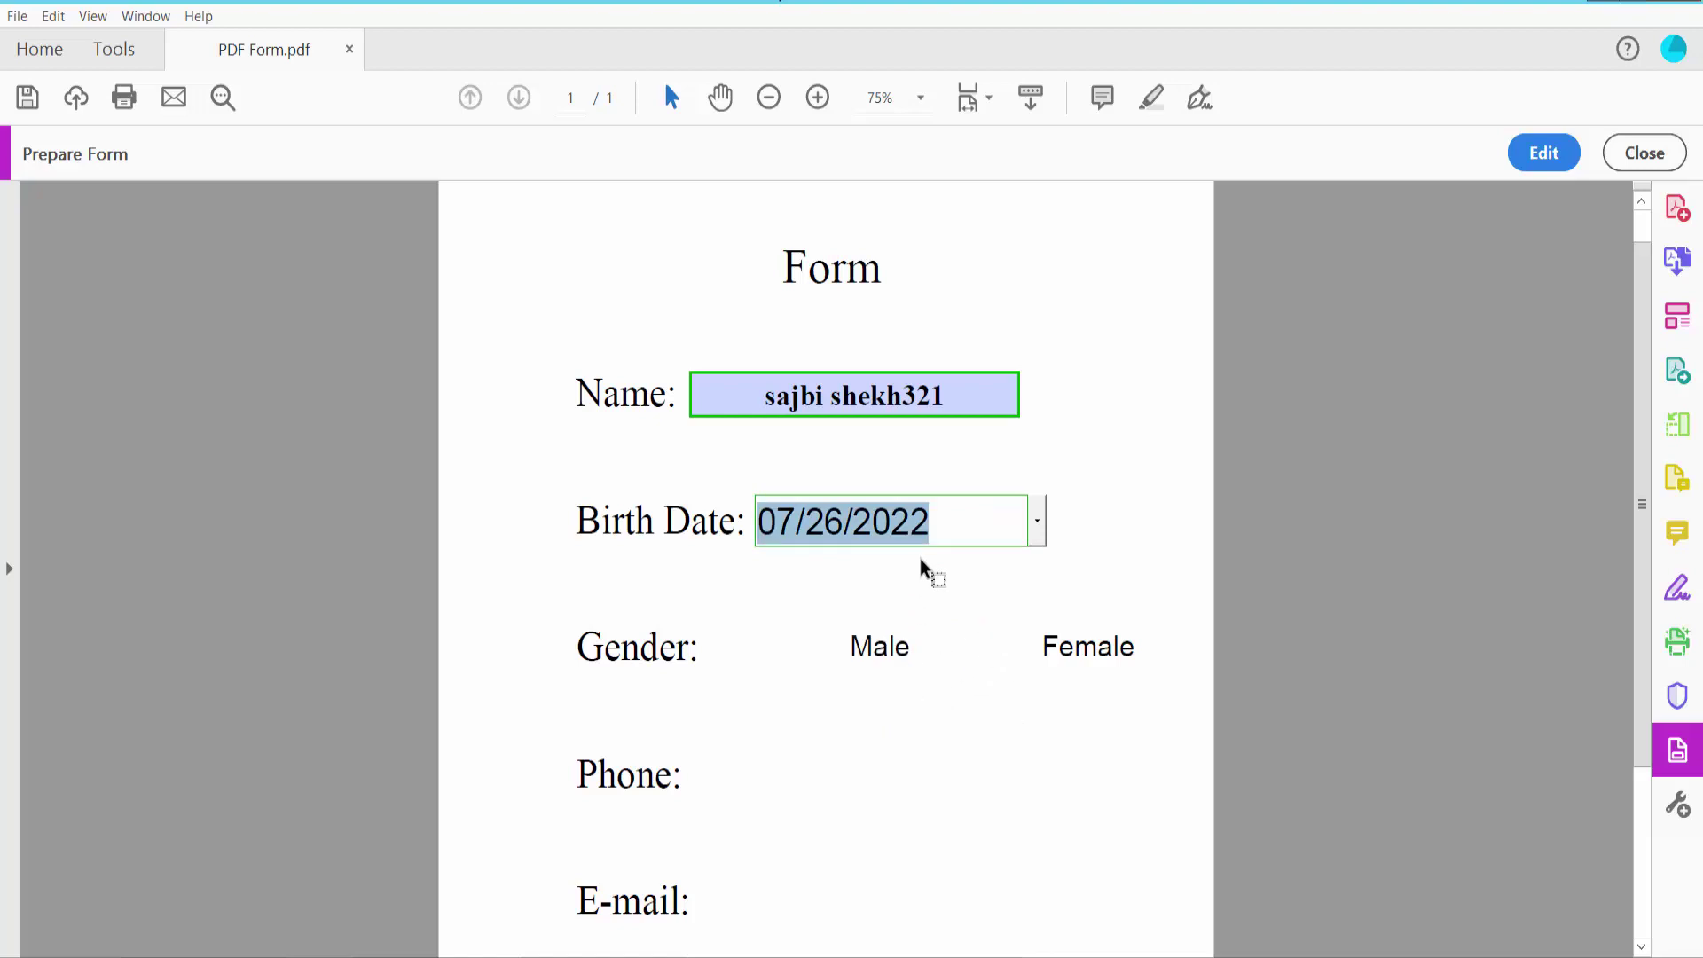
{"action": "scroll", "coordinate": [920, 559], "scroll_direction": "down", "scroll_amount": 3}
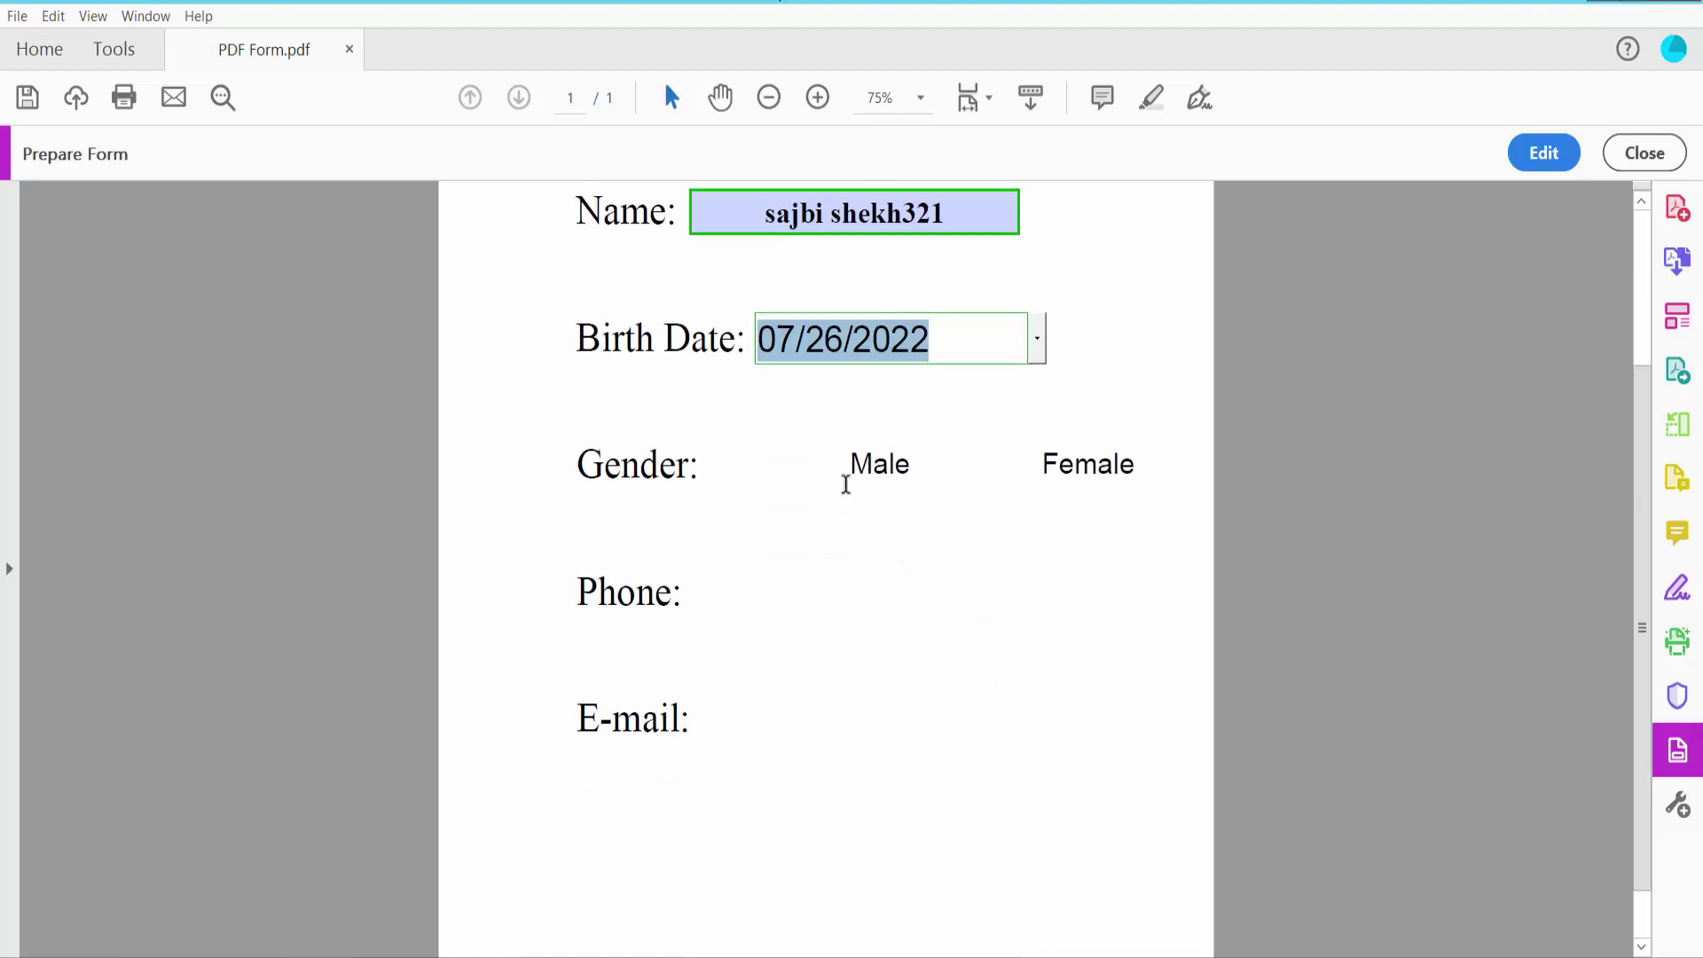
Back in Edit mode, draw a check box beside Male and open its properties
{"action": "left_click", "coordinate": [1527, 156]}
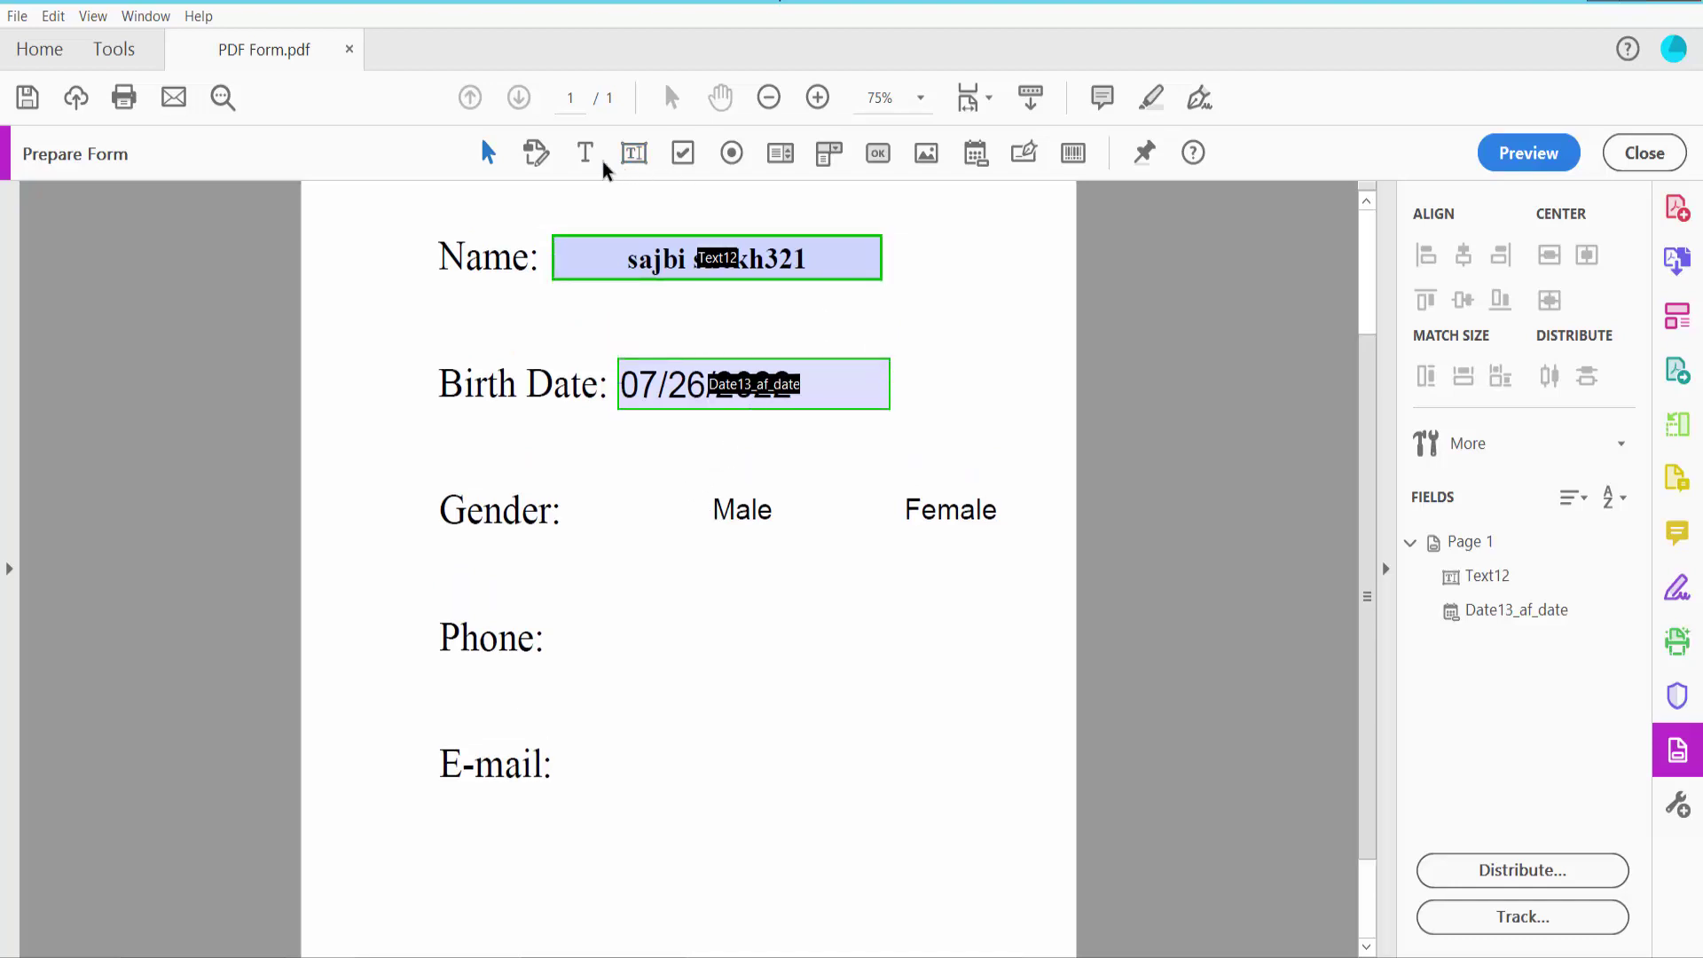
{"action": "left_click", "coordinate": [685, 154]}
{"action": "left_click_drag", "start_coordinate": [604, 472], "coordinate": [695, 555]}
{"action": "left_click", "coordinate": [654, 524]}
{"action": "right_click", "coordinate": [653, 523]}
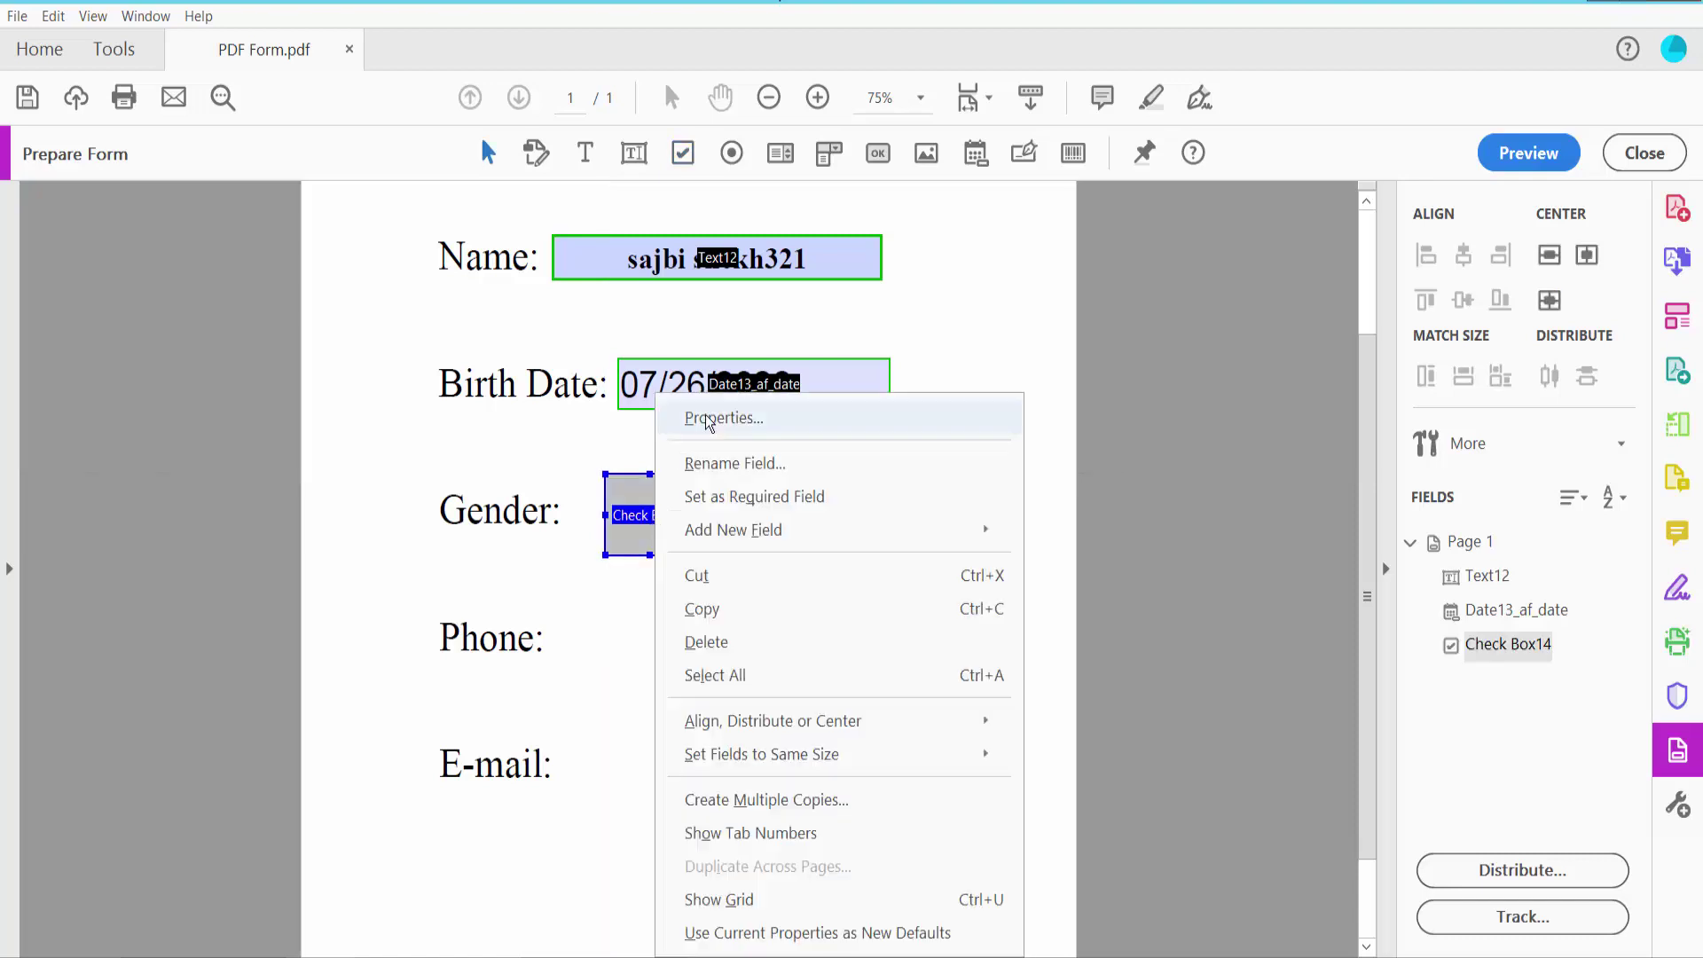
{"action": "left_click", "coordinate": [688, 418]}
Give the Male check box a green border and magenta check colour
{"action": "left_click", "coordinate": [1007, 158]}
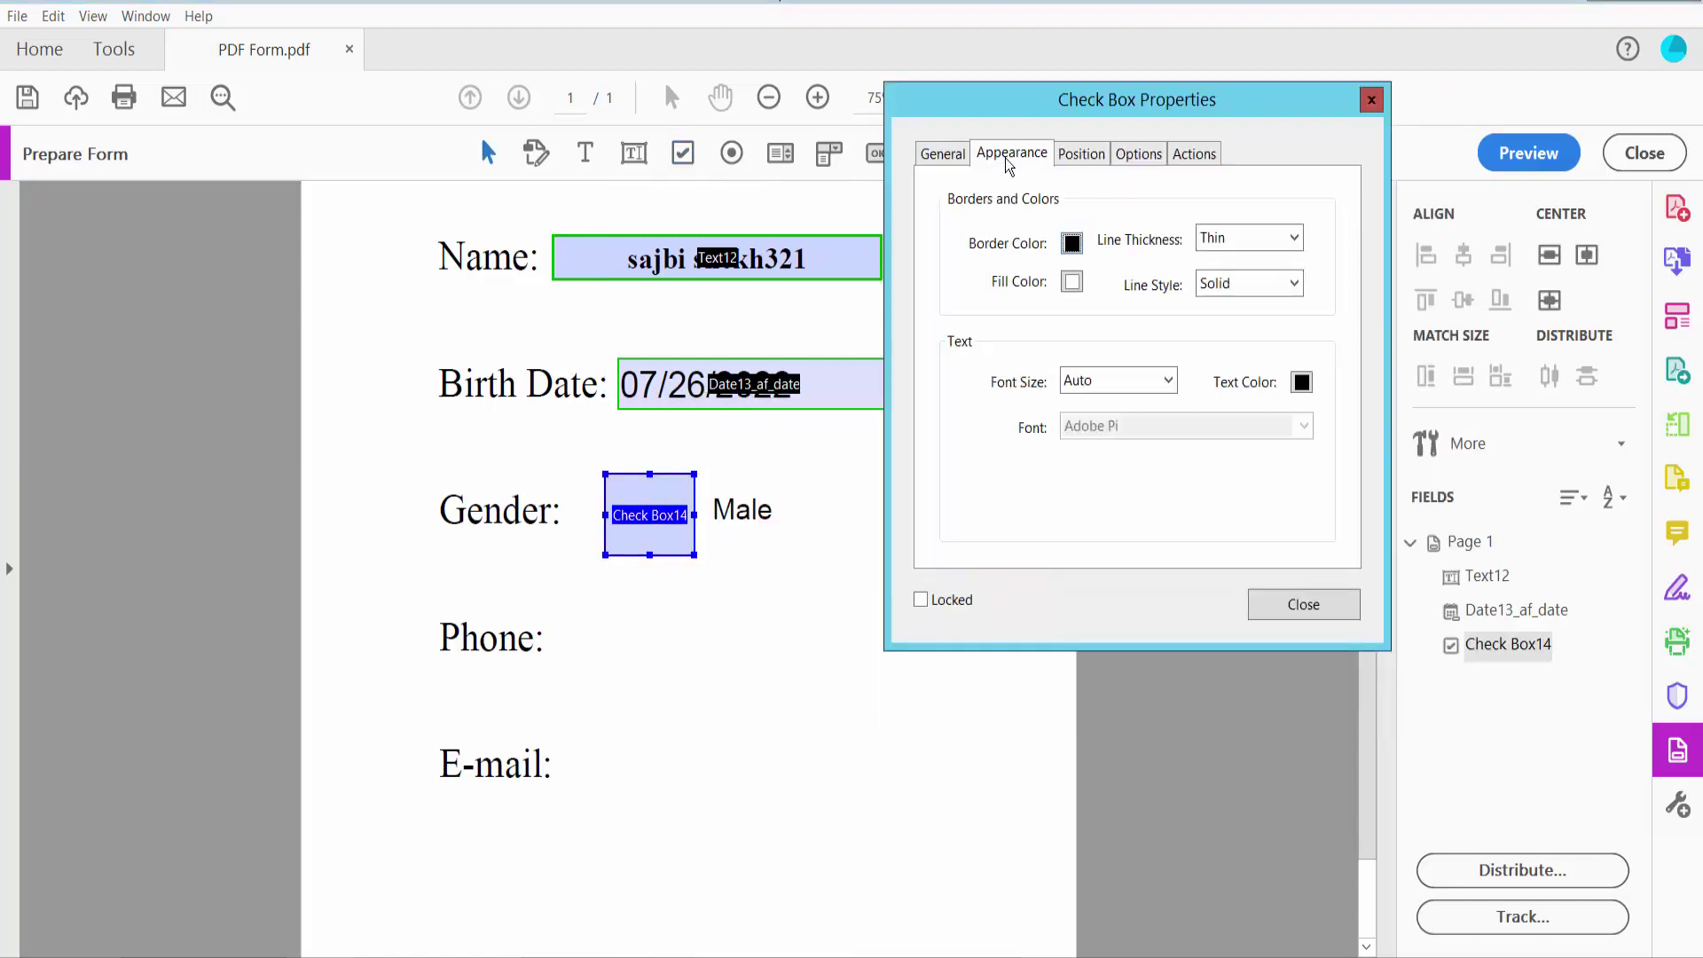
{"action": "left_click", "coordinate": [1072, 243]}
{"action": "left_click", "coordinate": [1121, 307]}
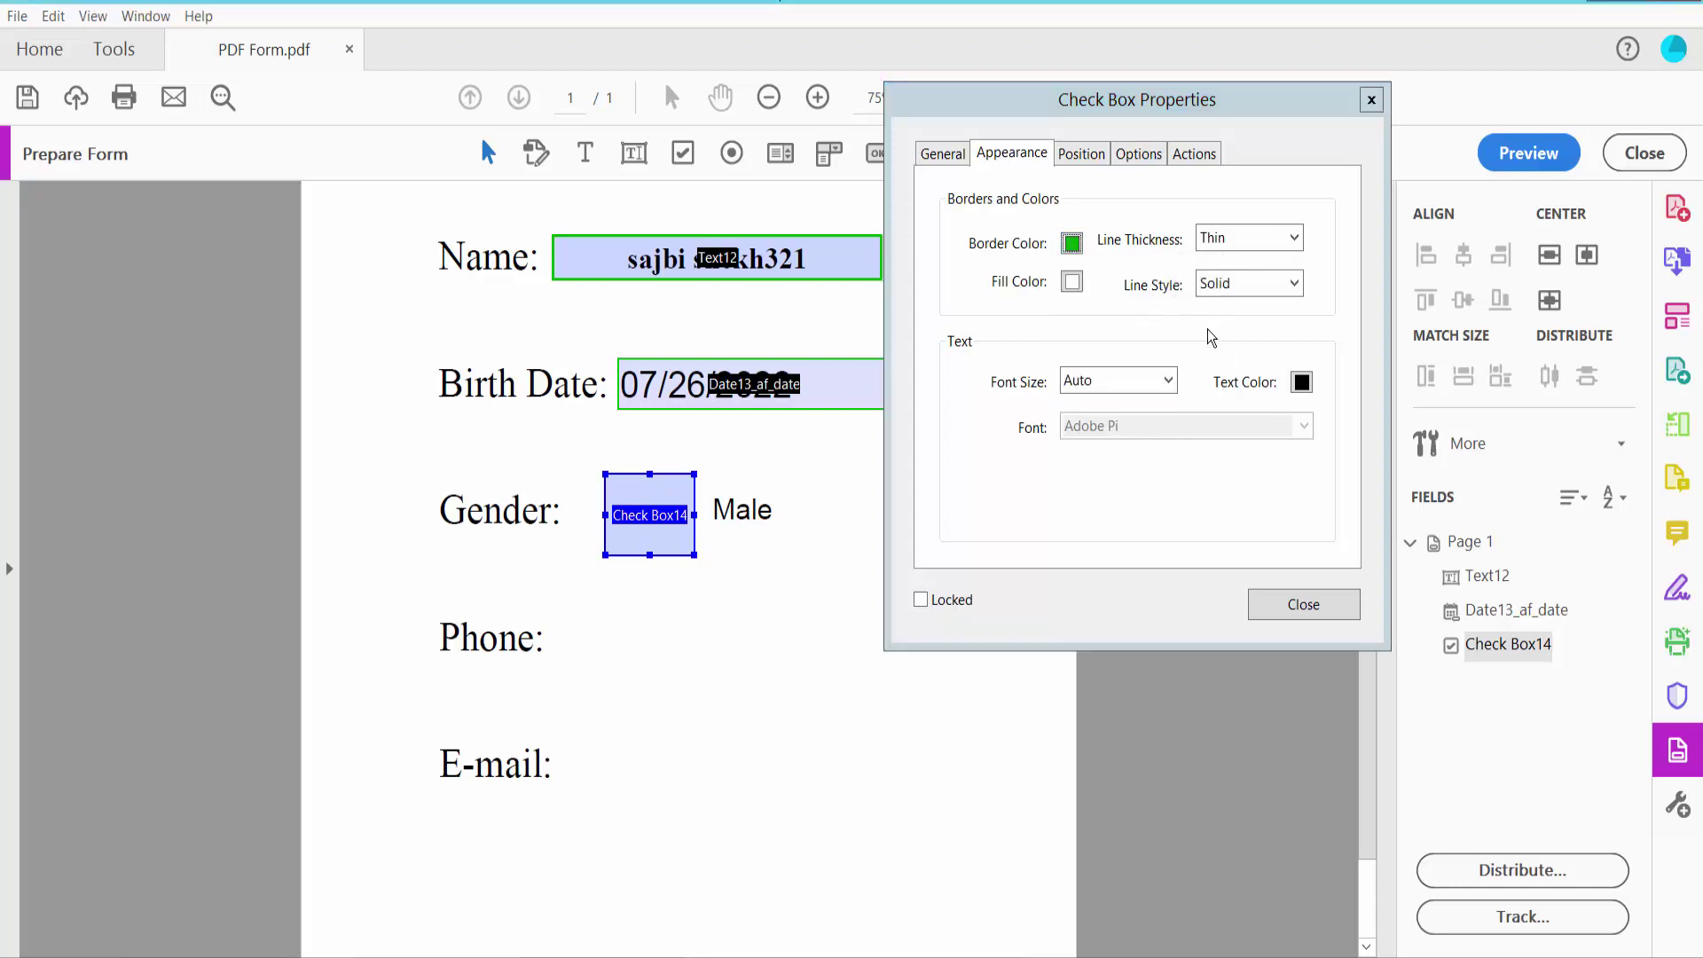
{"action": "left_click", "coordinate": [1302, 383]}
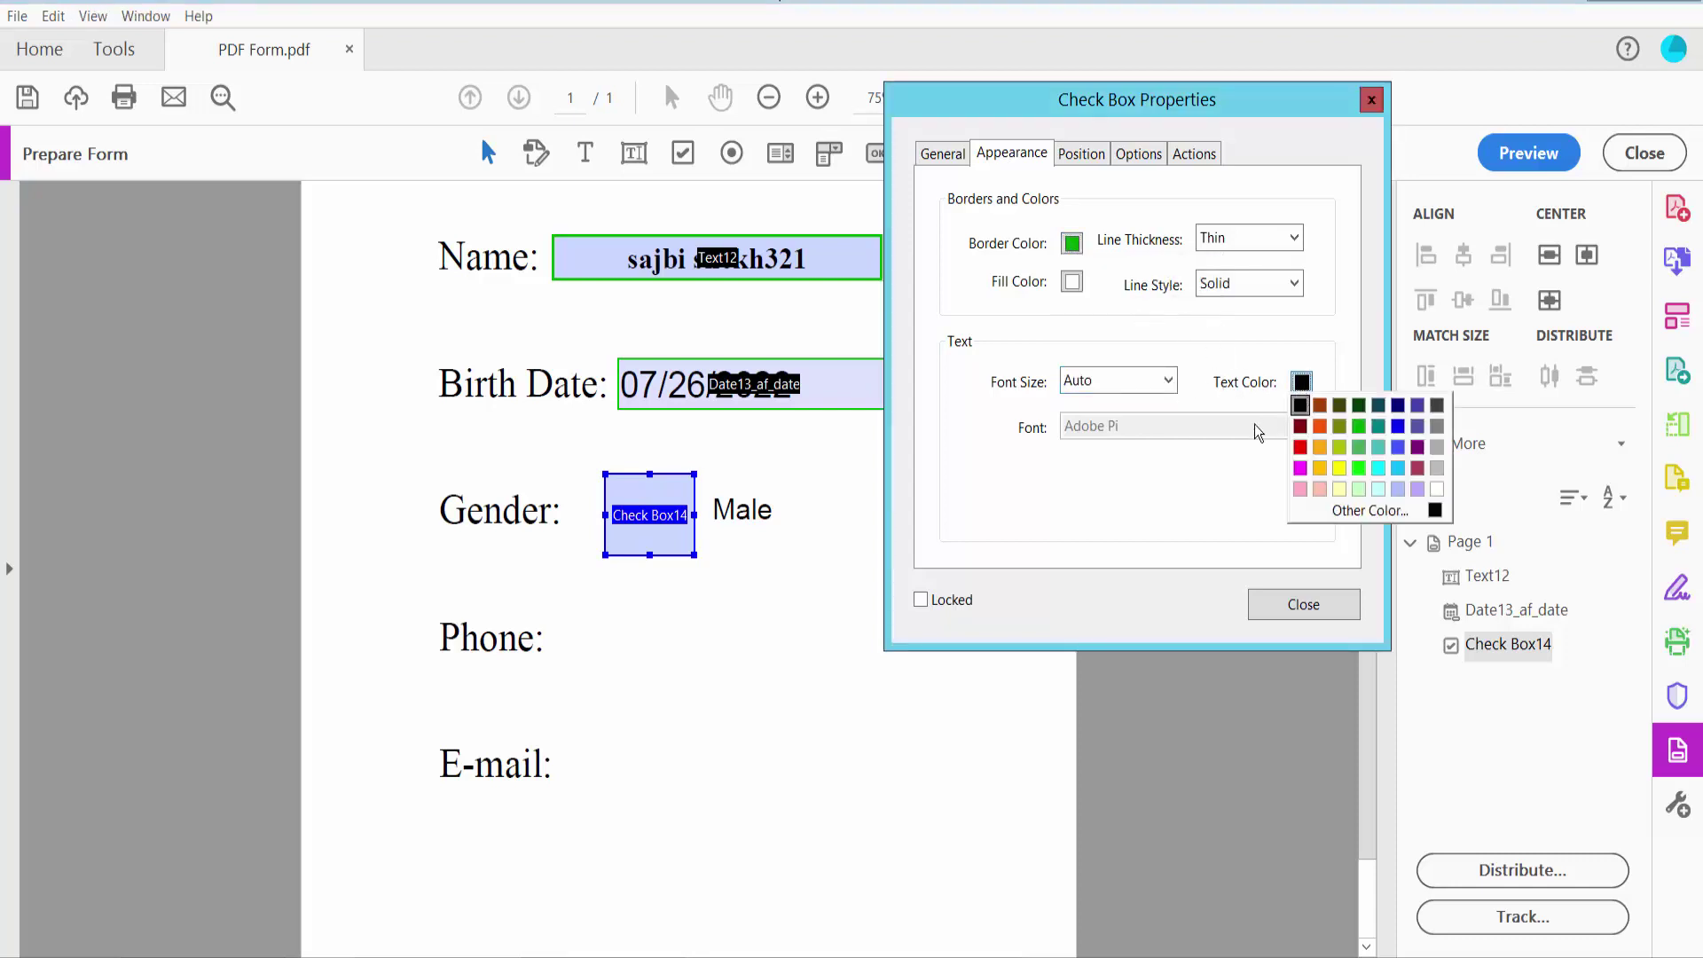
{"action": "left_click", "coordinate": [1299, 468]}
{"action": "left_click", "coordinate": [1297, 610]}
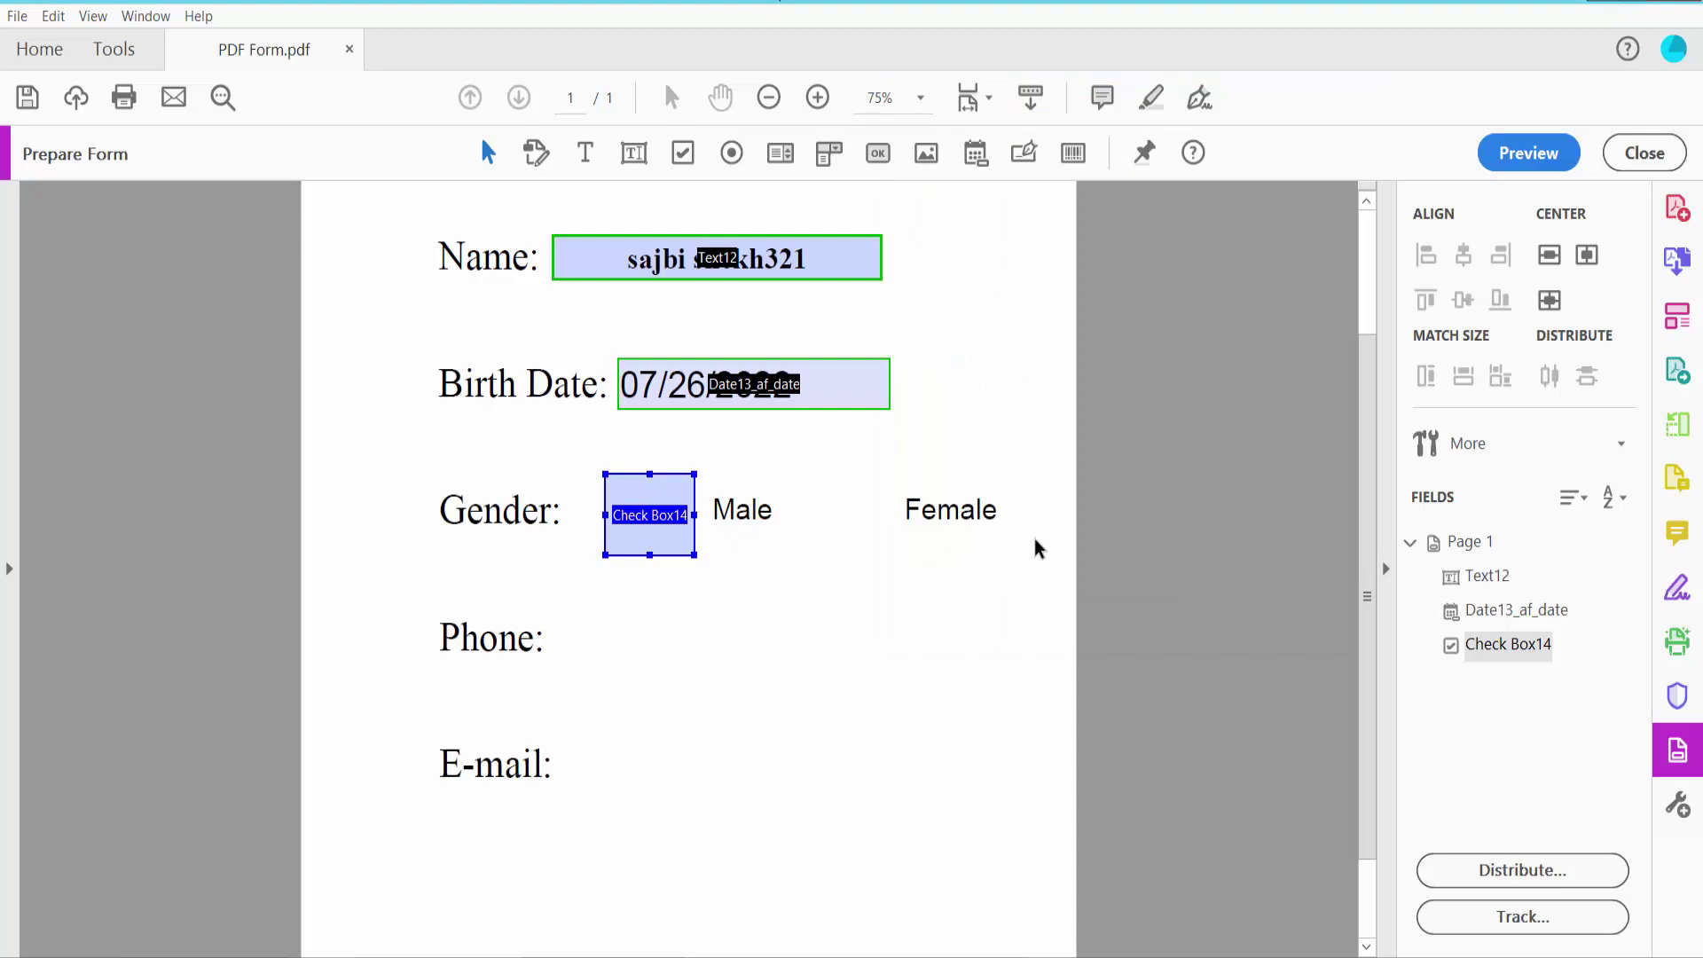
{"action": "left_click", "coordinate": [681, 152]}
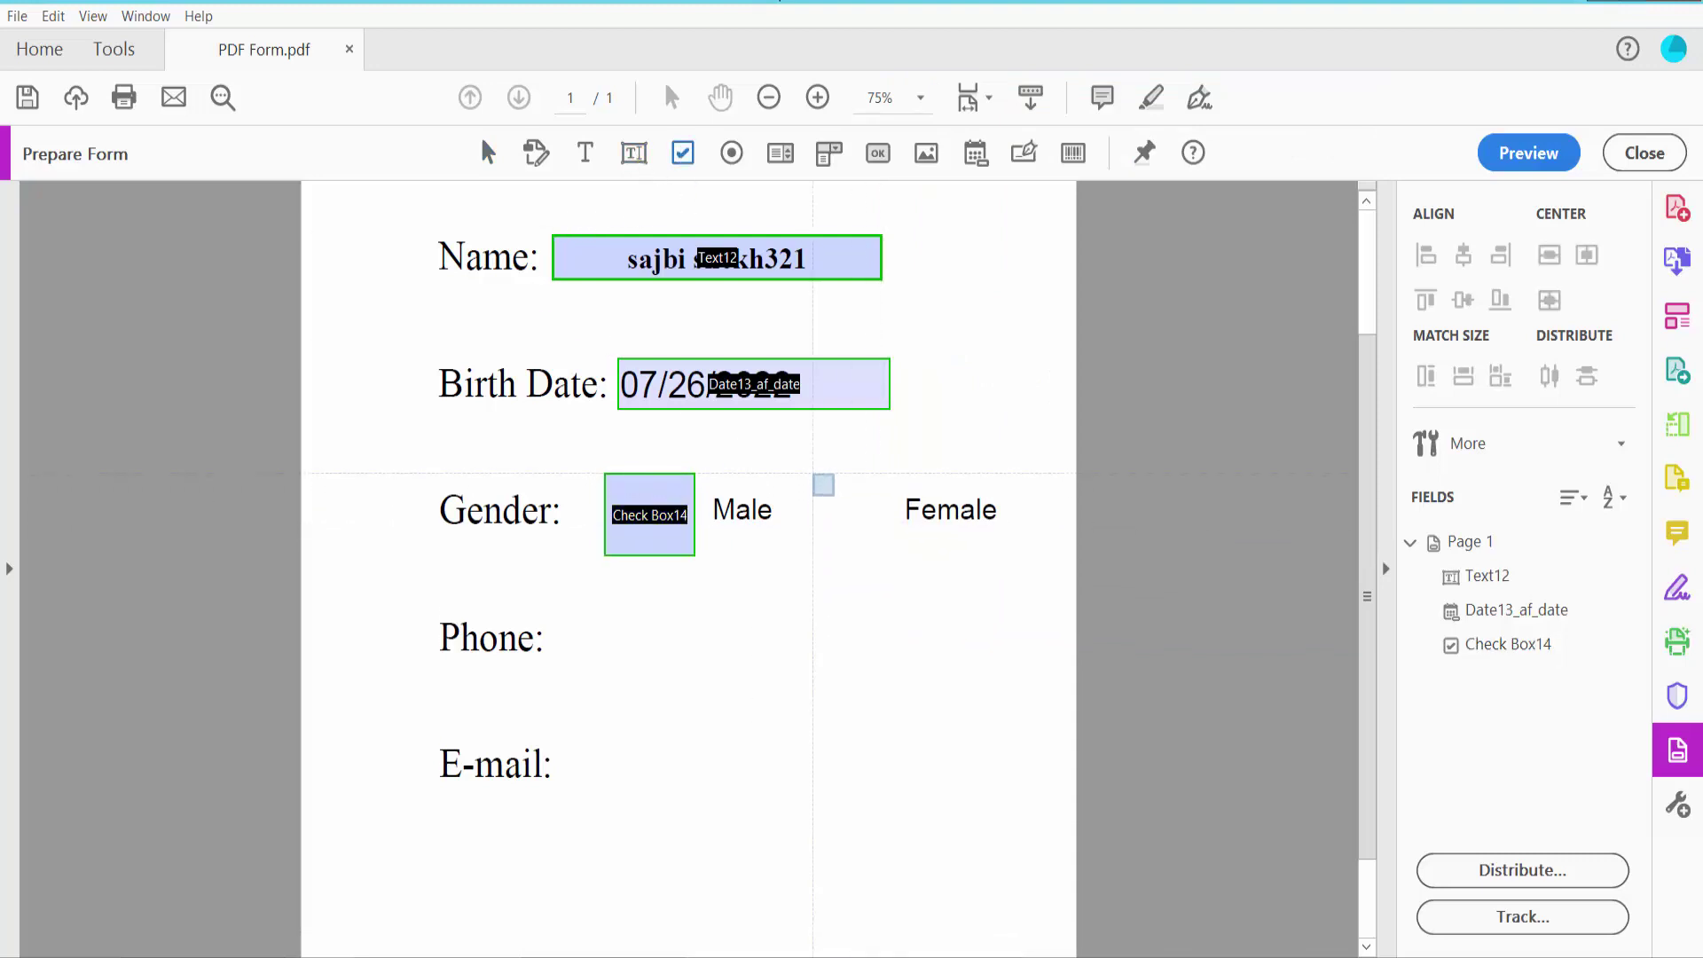
Draw a check box beside Female with a blue border and maroon check colour
{"action": "left_click_drag", "start_coordinate": [812, 471], "coordinate": [899, 558]}
{"action": "left_click", "coordinate": [867, 532]}
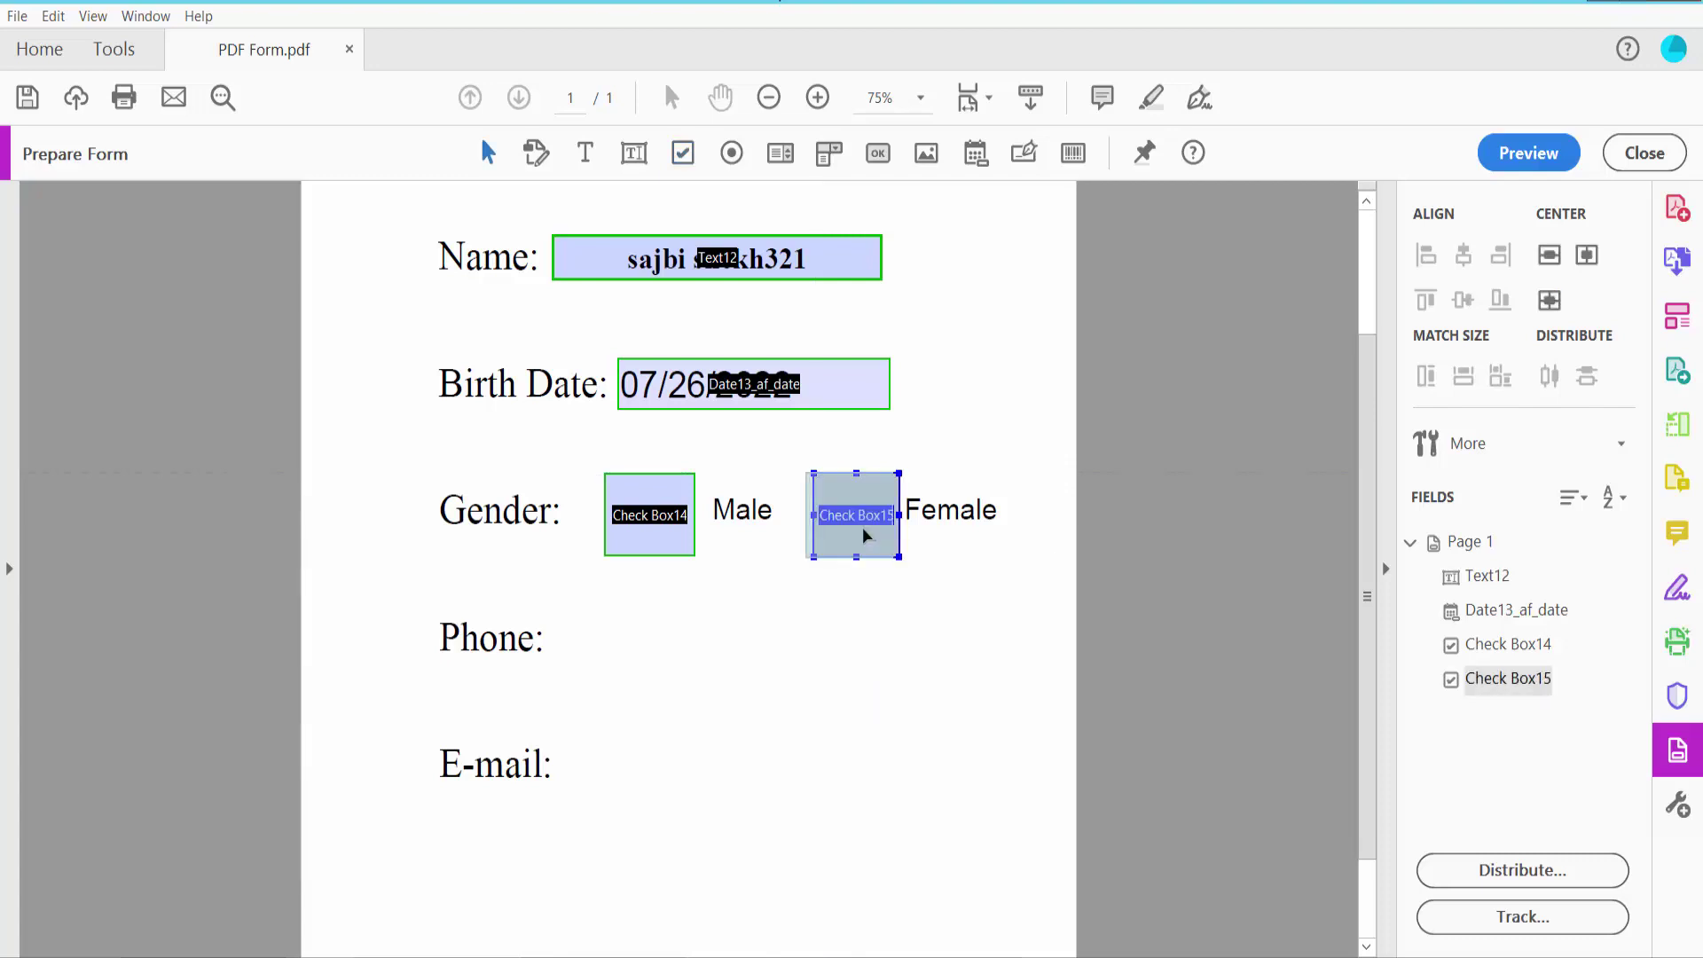
{"action": "right_click", "coordinate": [838, 514]}
{"action": "left_click", "coordinate": [882, 415]}
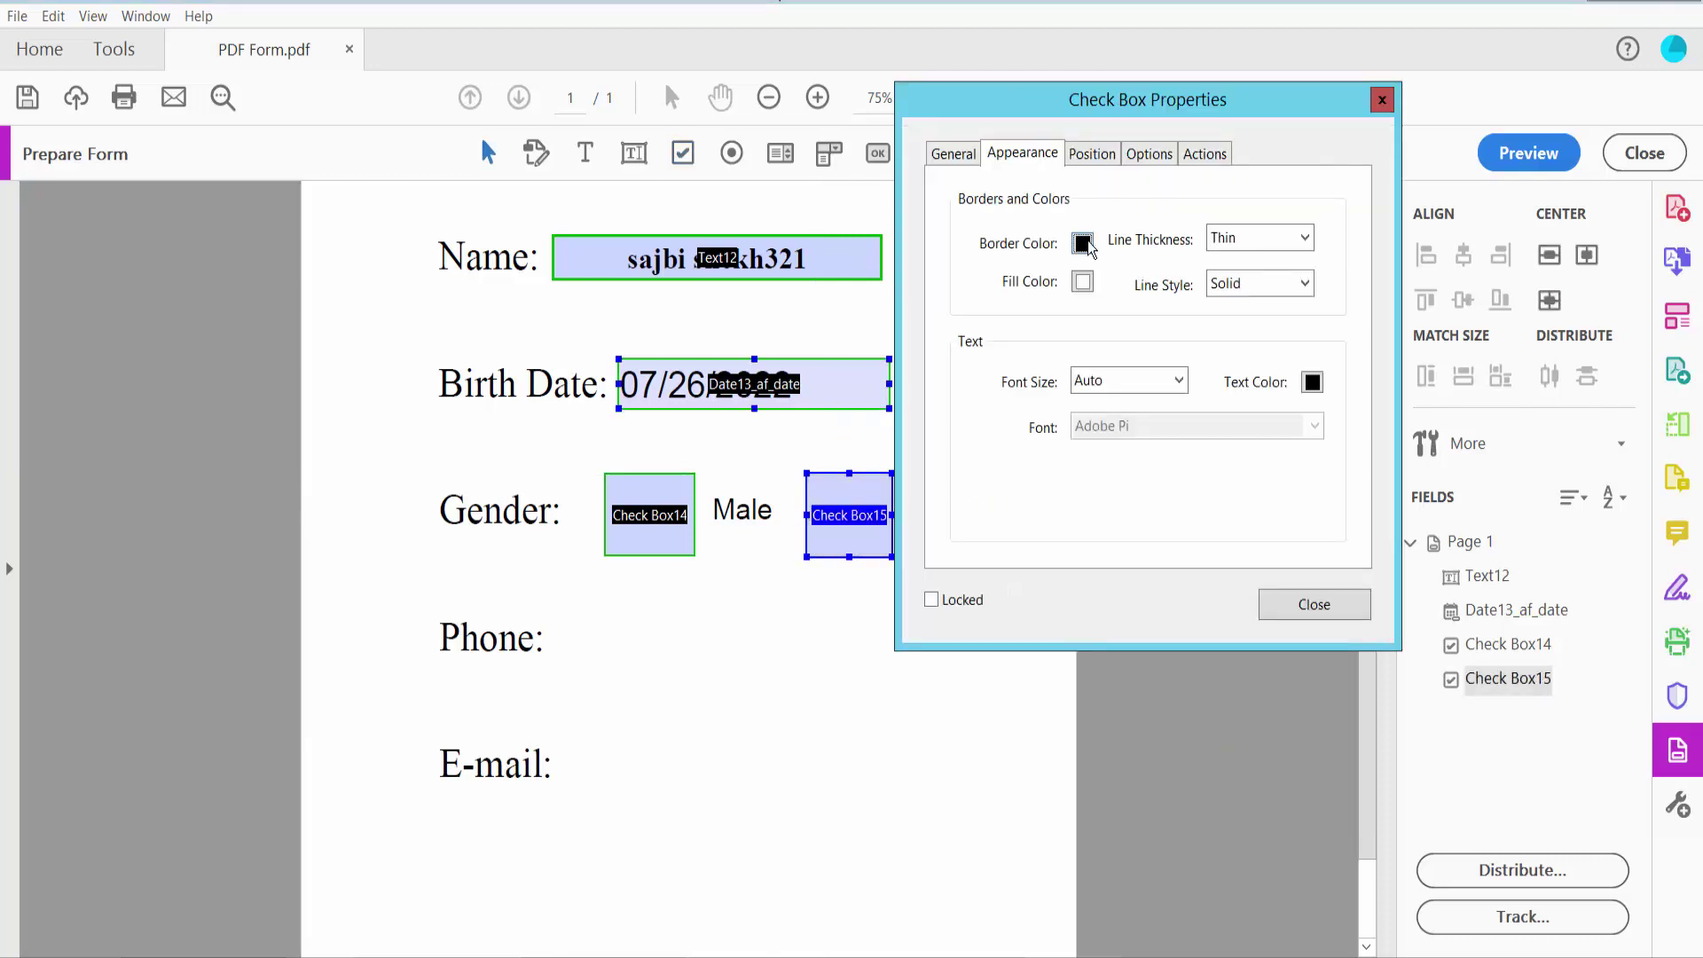
{"action": "left_click", "coordinate": [1083, 242]}
{"action": "left_click", "coordinate": [1178, 305]}
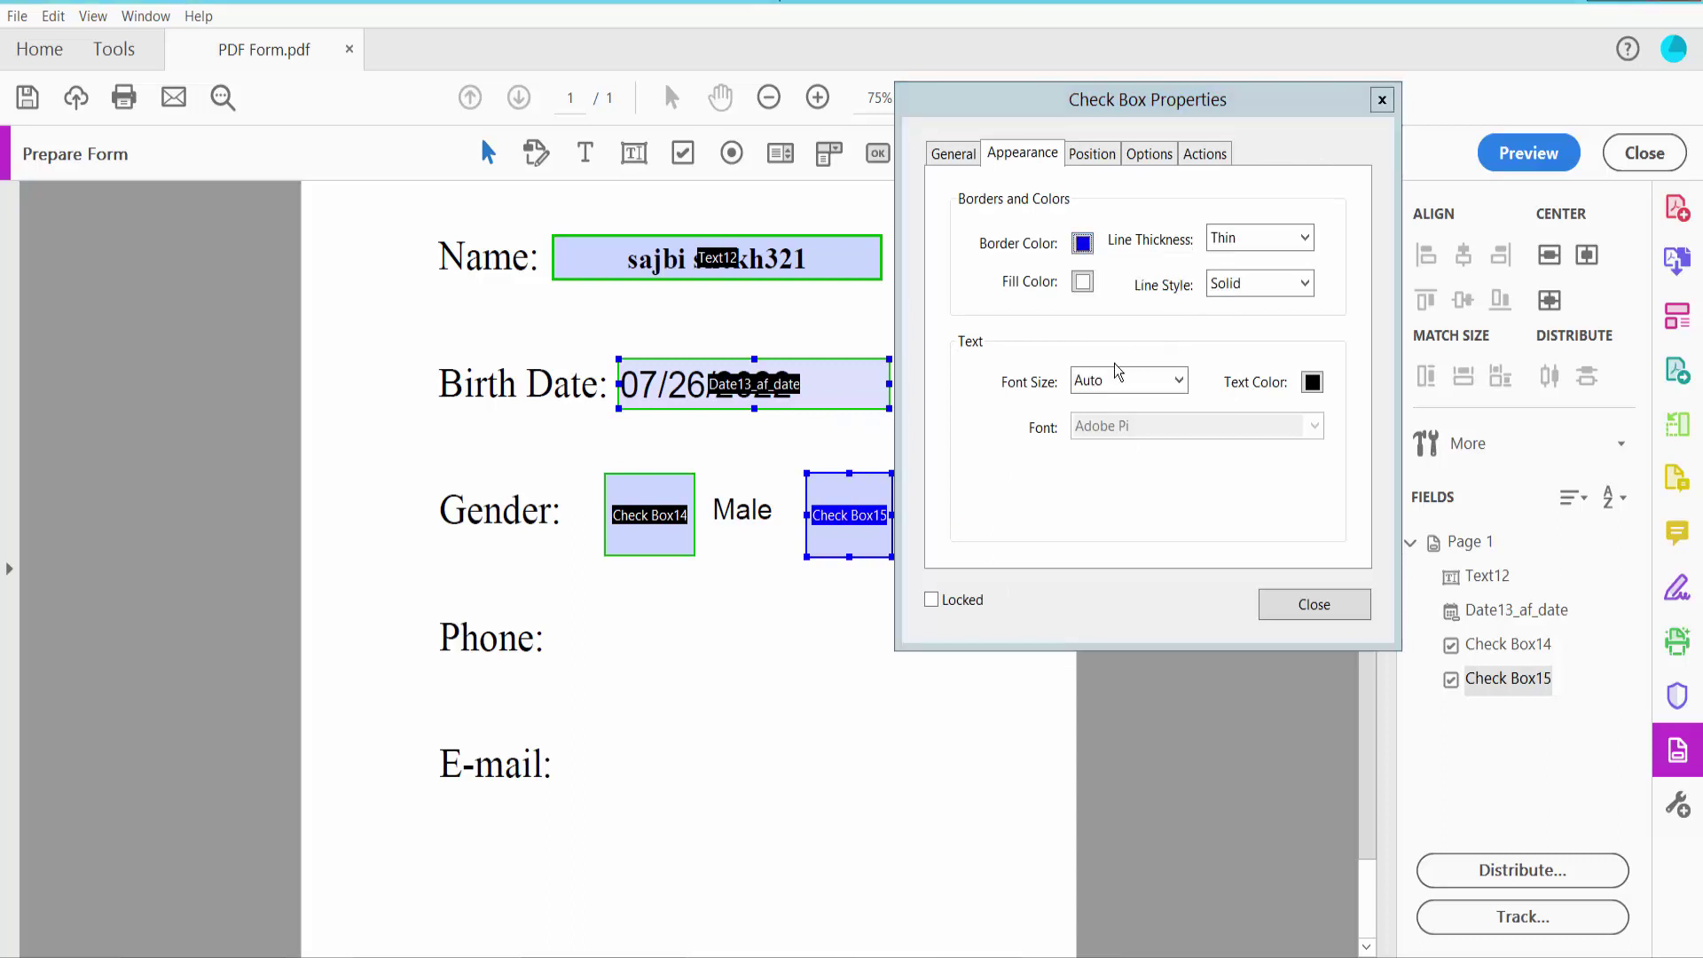
{"action": "left_click", "coordinate": [1312, 395]}
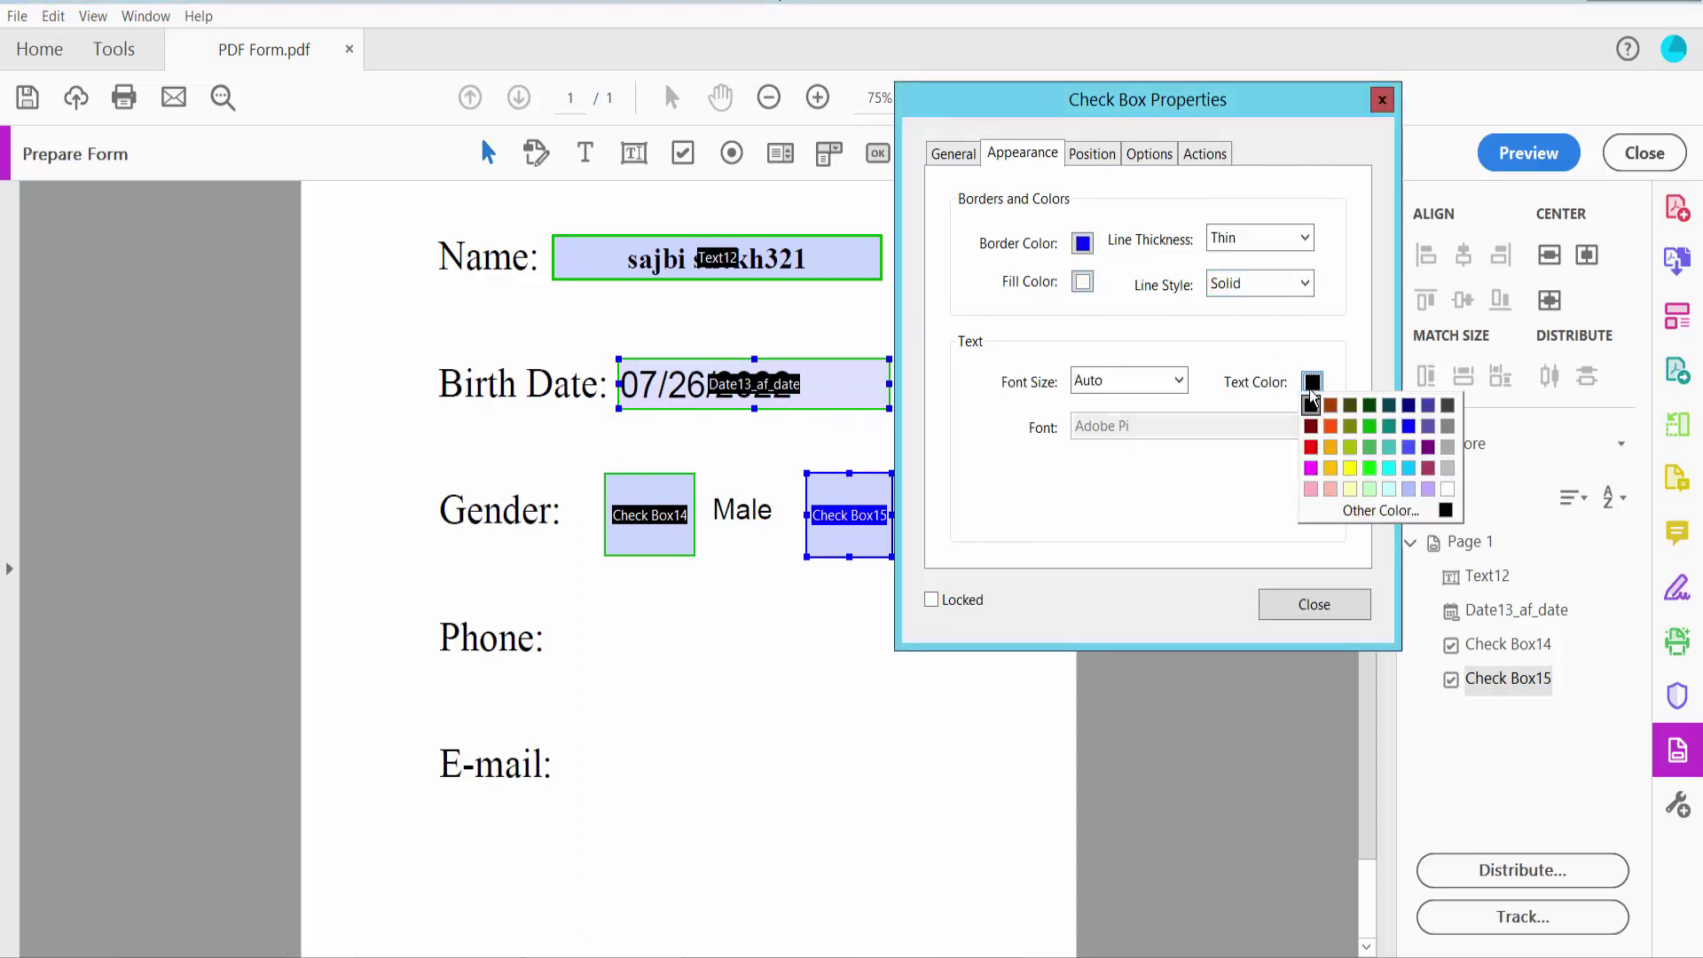
{"action": "left_click", "coordinate": [1429, 468]}
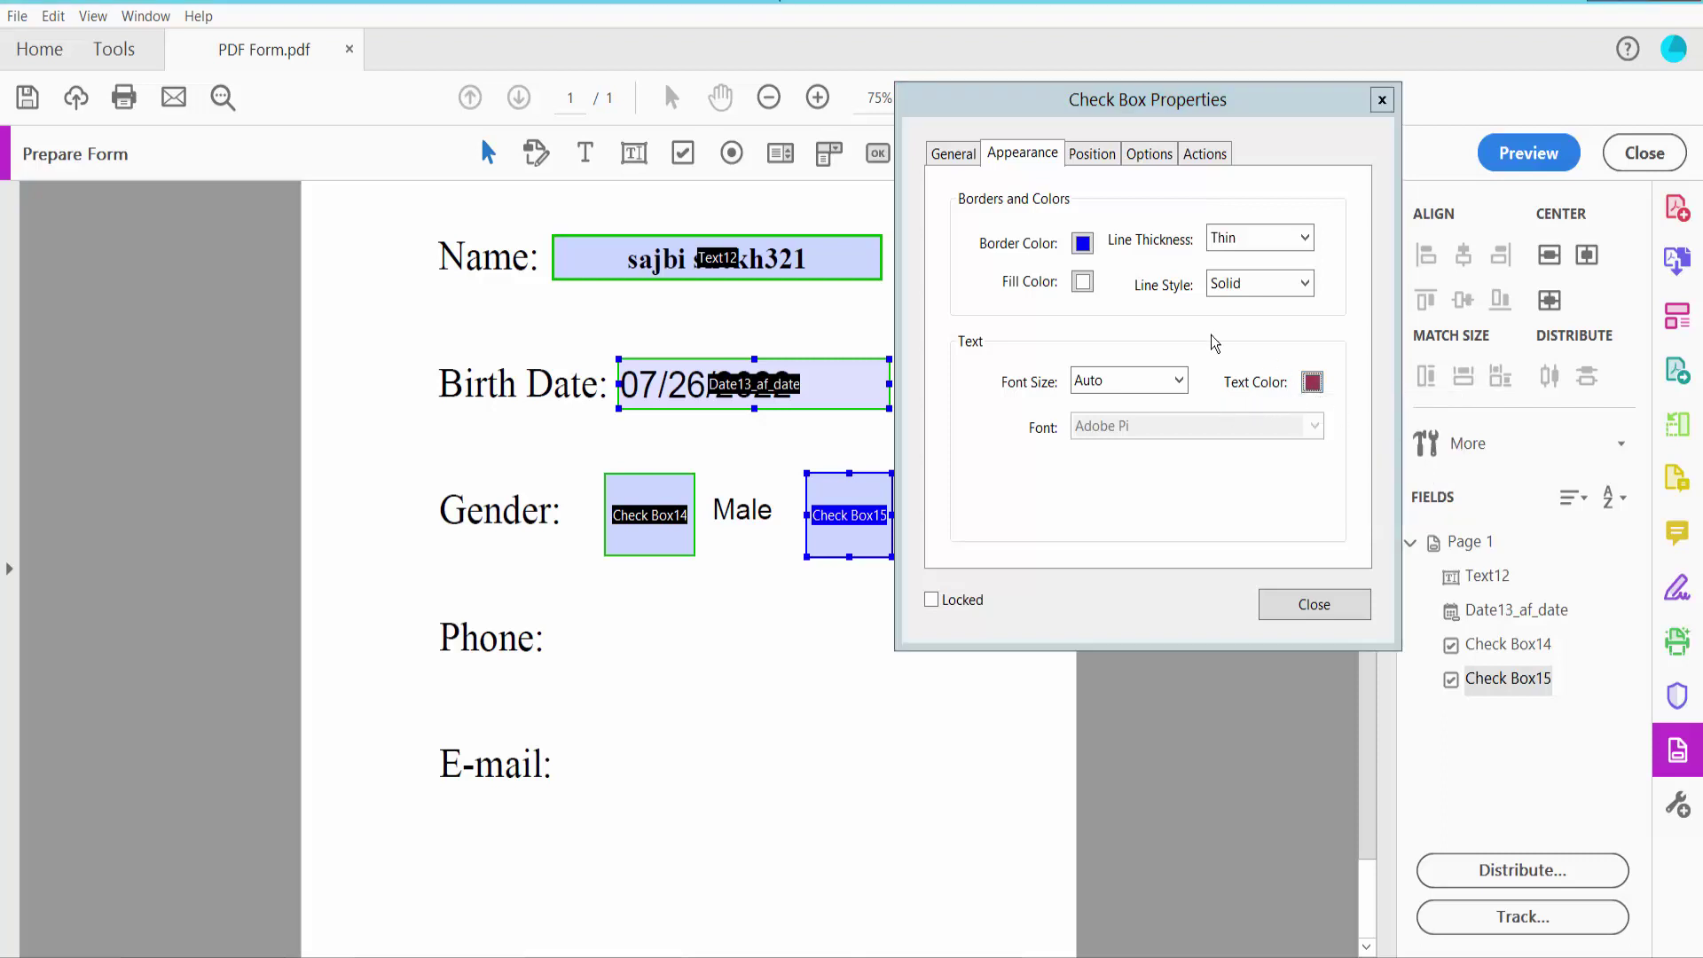
Set the Female check box style to Star and close its properties
{"action": "left_click", "coordinate": [1149, 154]}
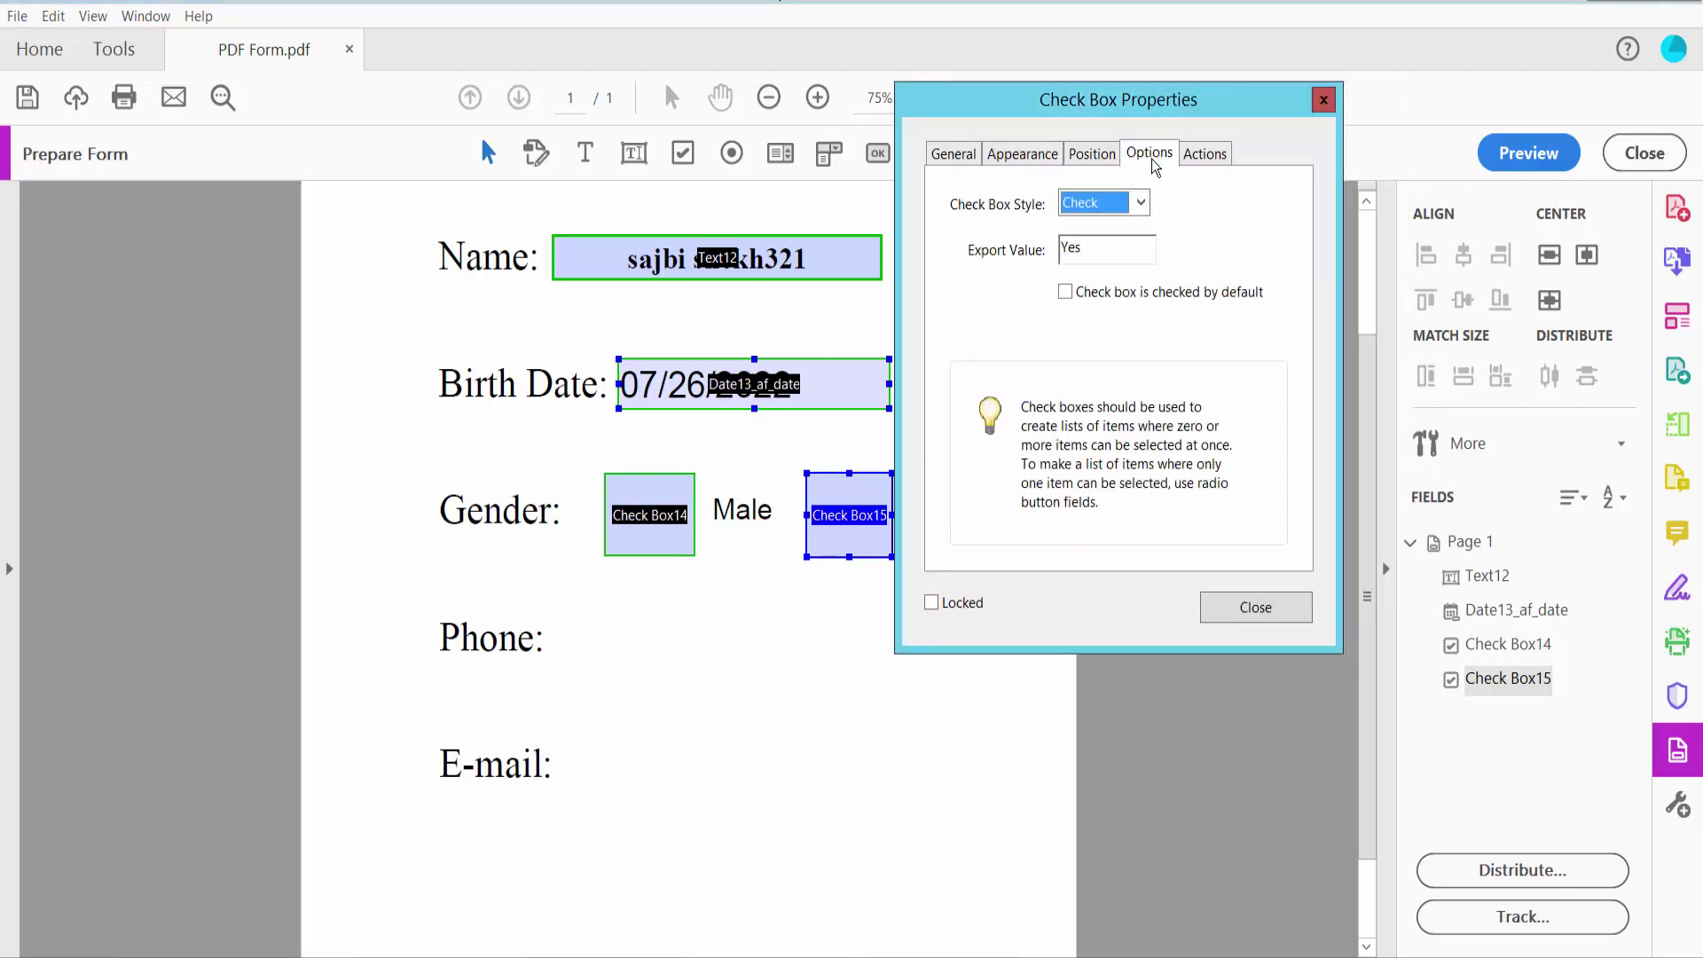
{"action": "left_click", "coordinate": [1139, 203]}
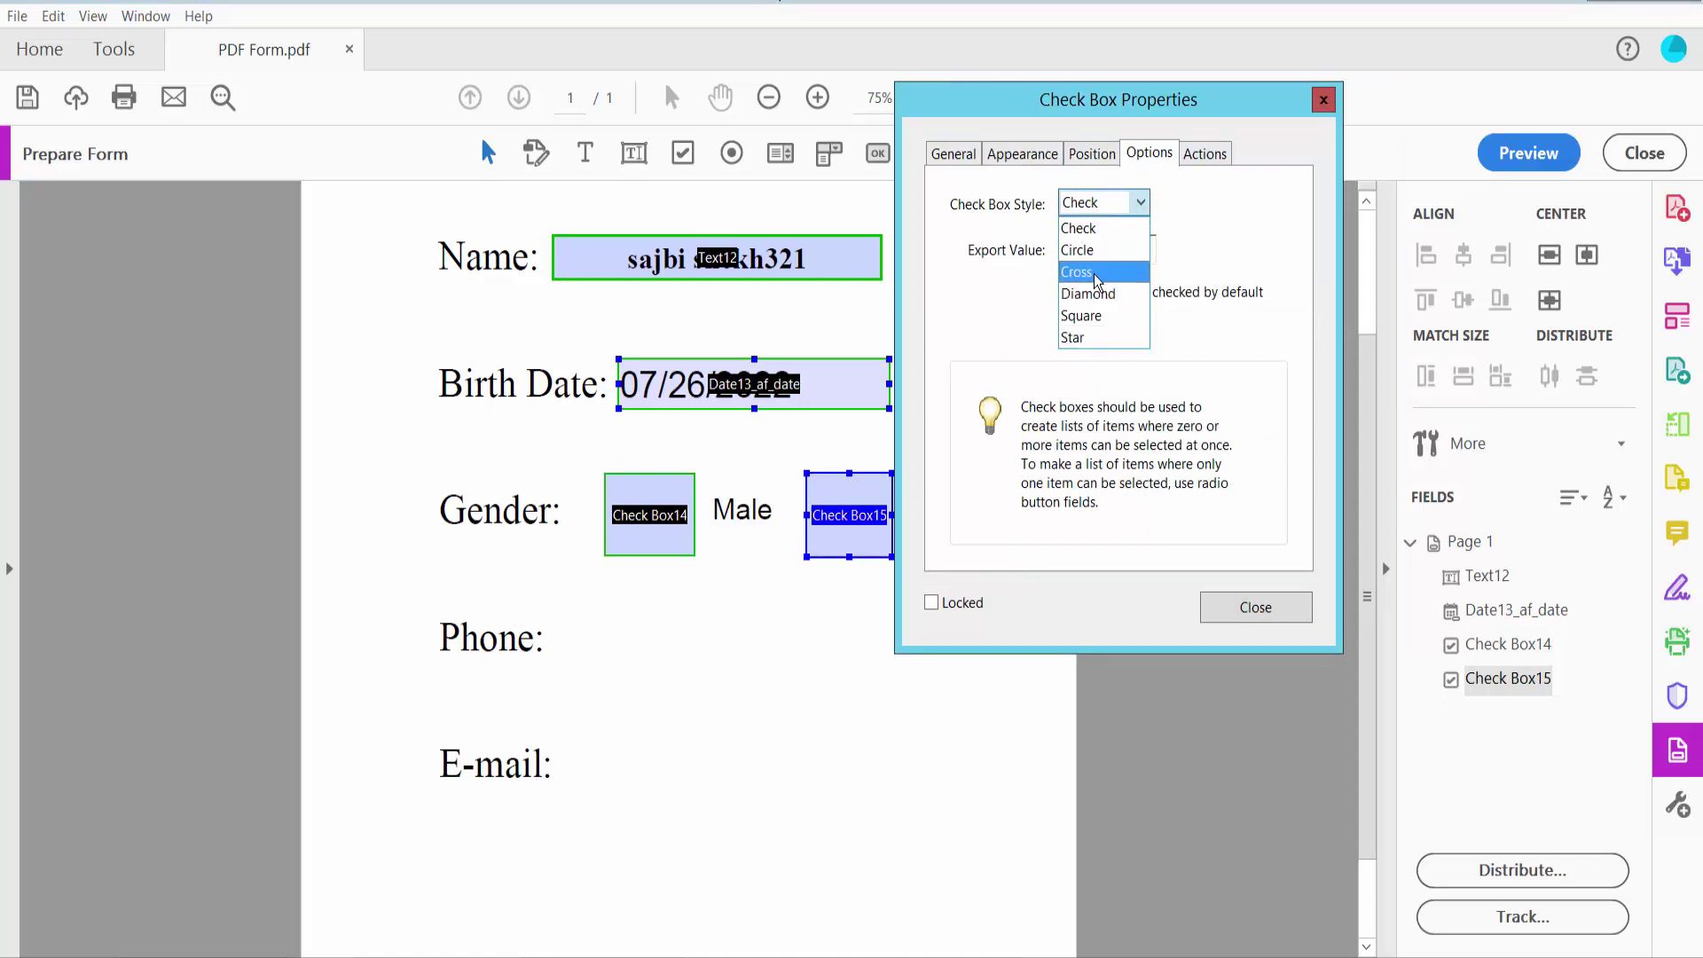
{"action": "left_click", "coordinate": [1076, 337]}
{"action": "left_click", "coordinate": [1248, 616]}
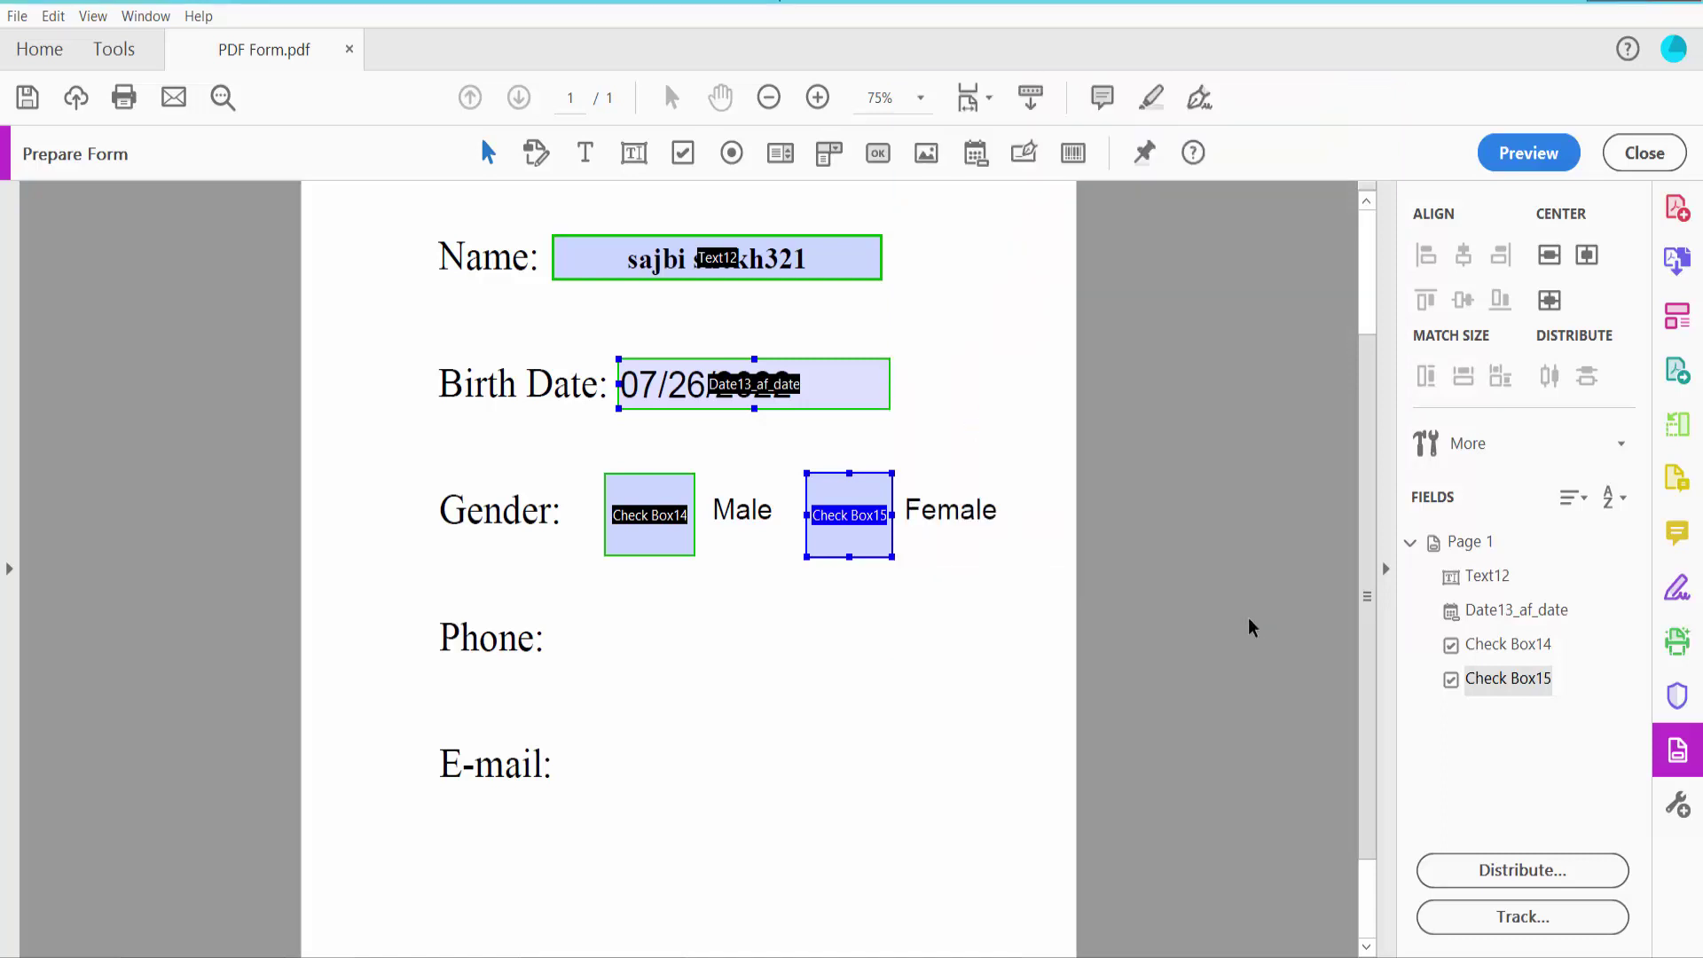
Preview the form, tick both Male and Female, then return to Edit mode
{"action": "left_click", "coordinate": [1528, 153]}
{"action": "left_click", "coordinate": [825, 543]}
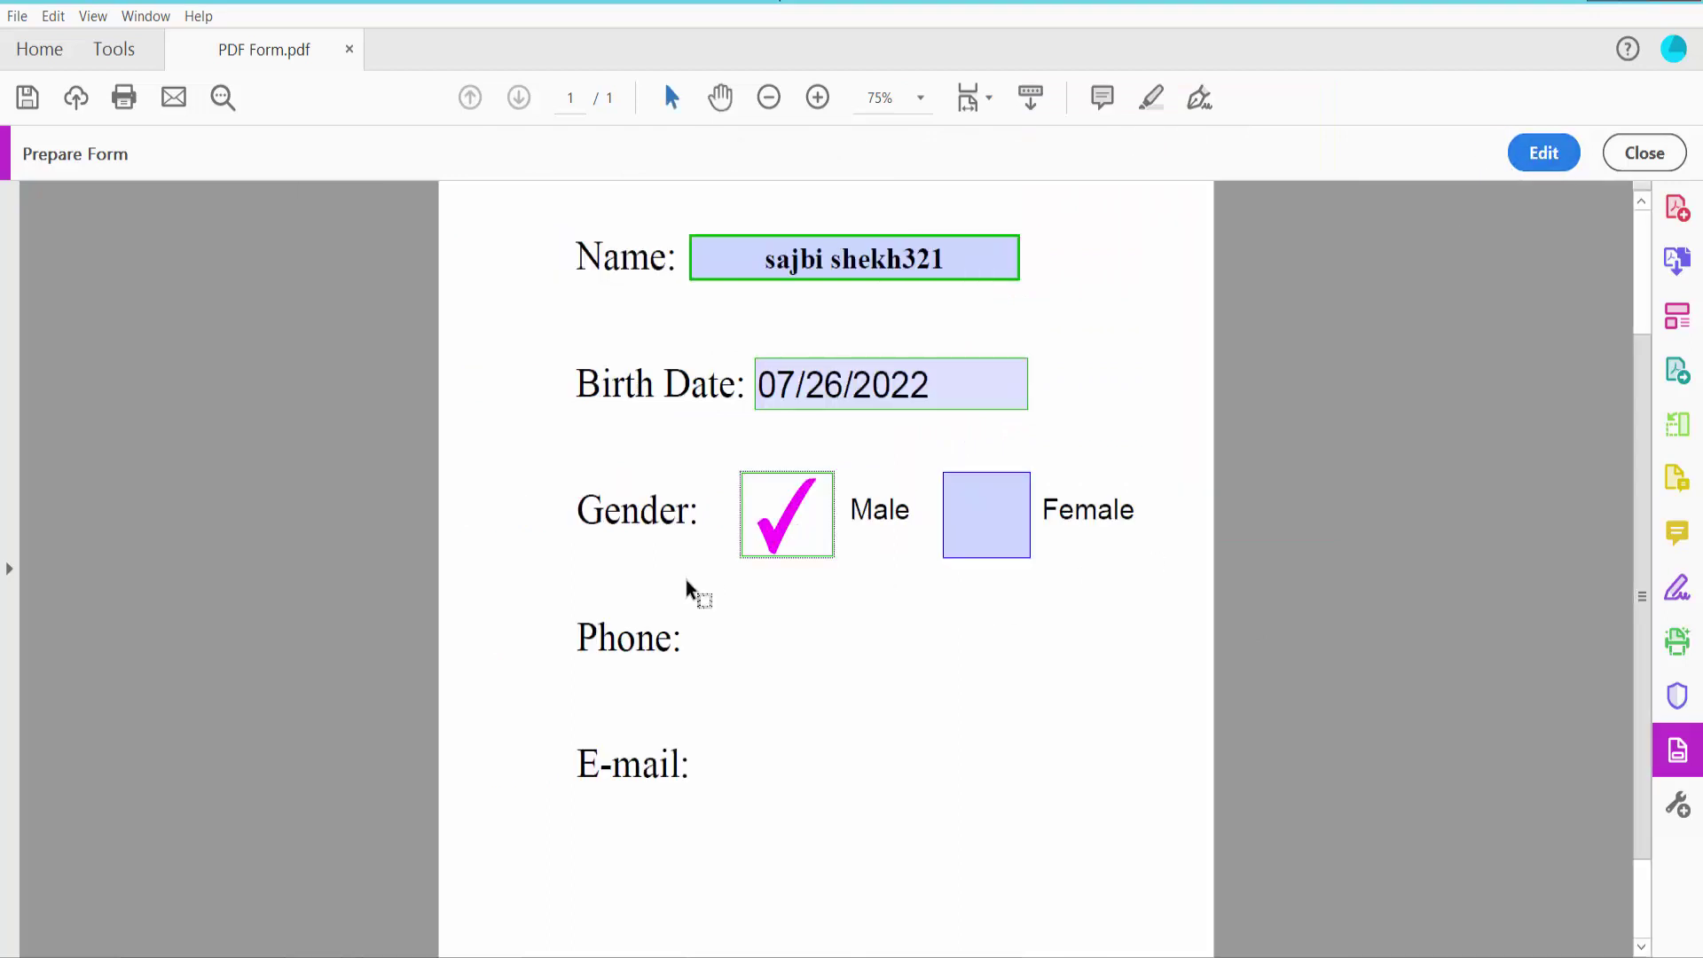
{"action": "left_click", "coordinate": [976, 523]}
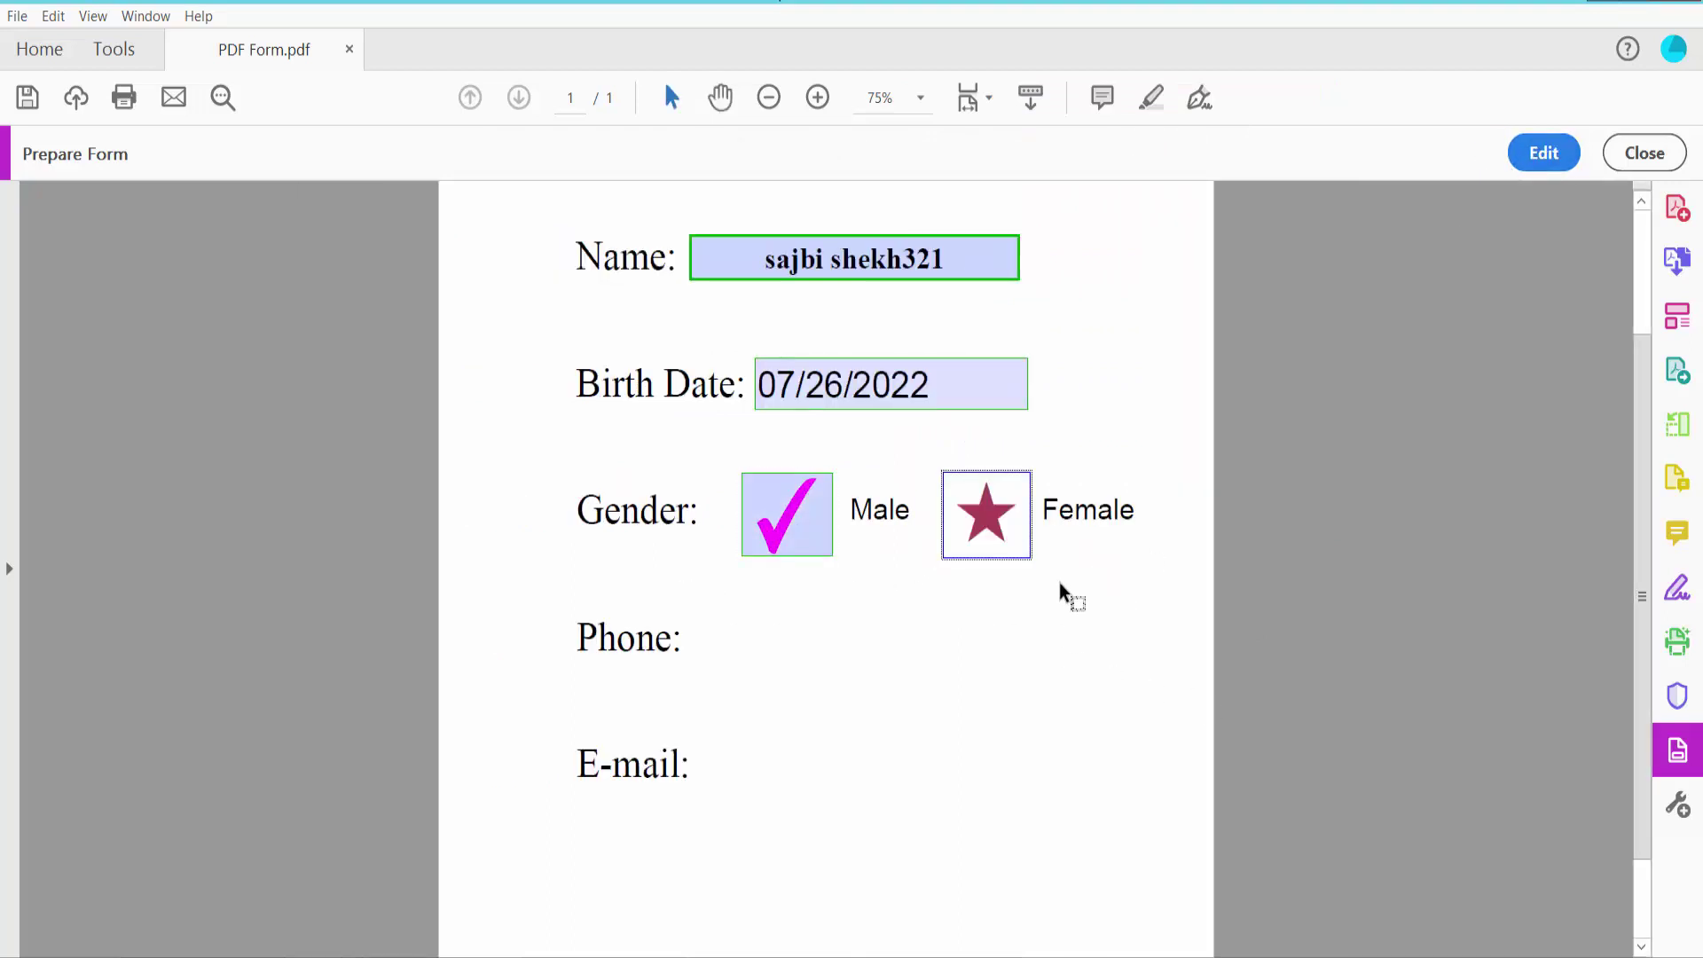
{"action": "scroll", "coordinate": [975, 567], "scroll_direction": "down", "scroll_amount": 2}
{"action": "left_click", "coordinate": [1543, 156]}
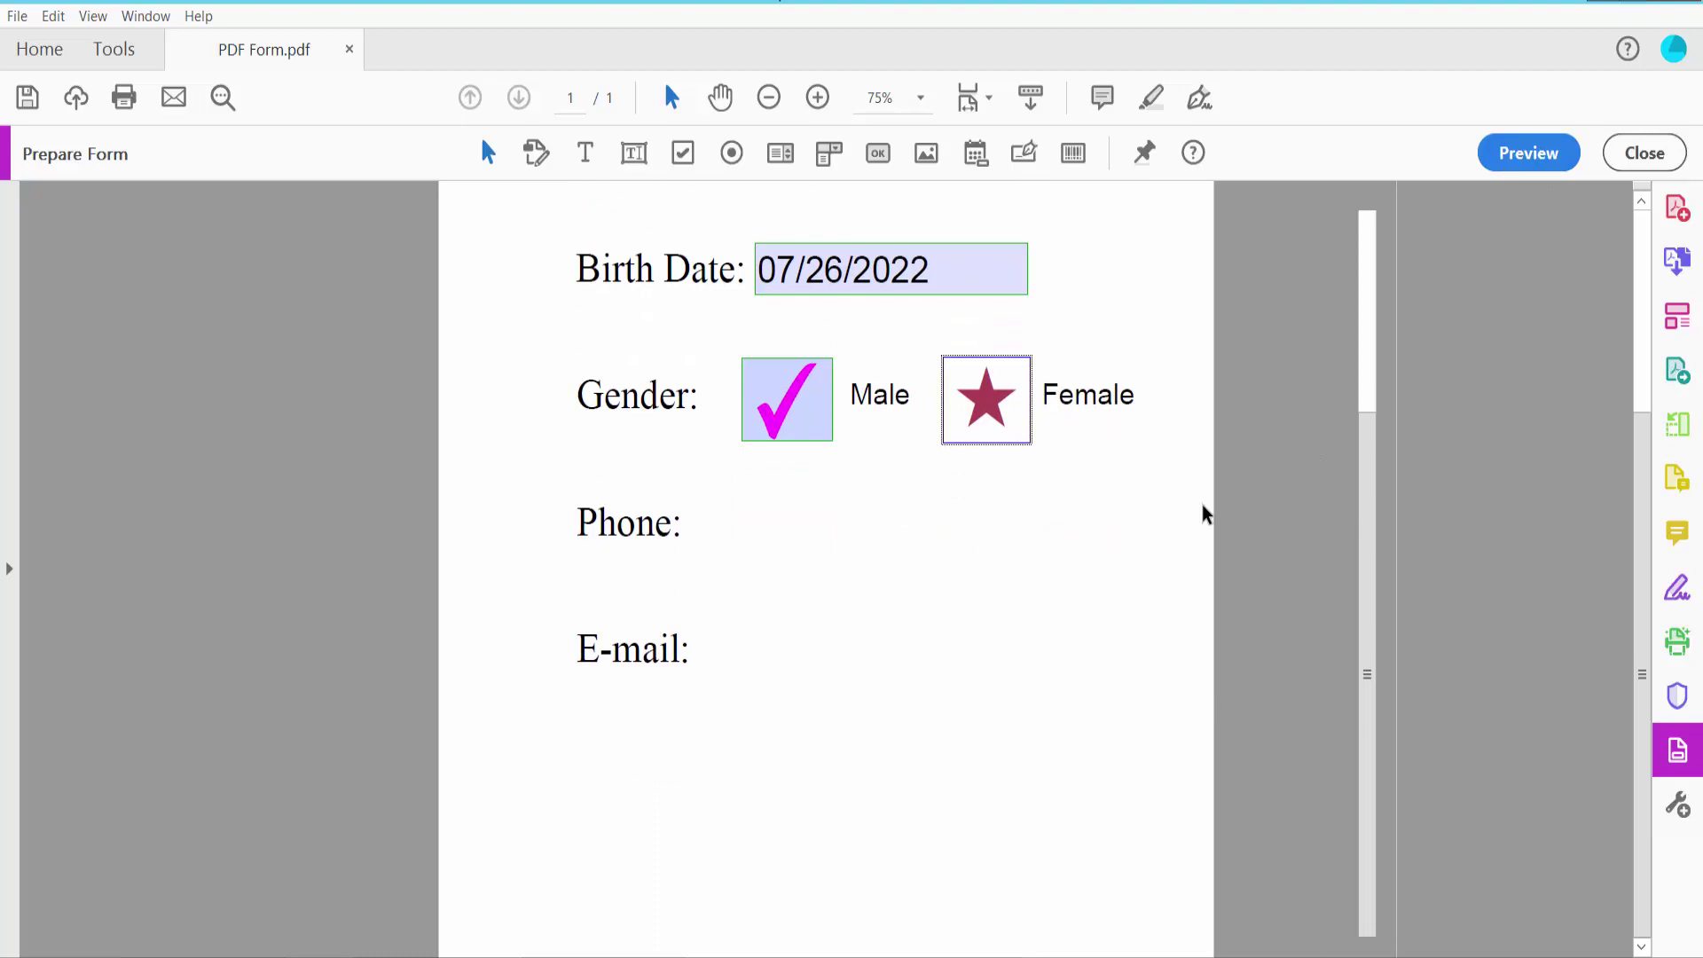
Draw a new text field beside the Phone label and open its properties
{"action": "left_click", "coordinate": [633, 155]}
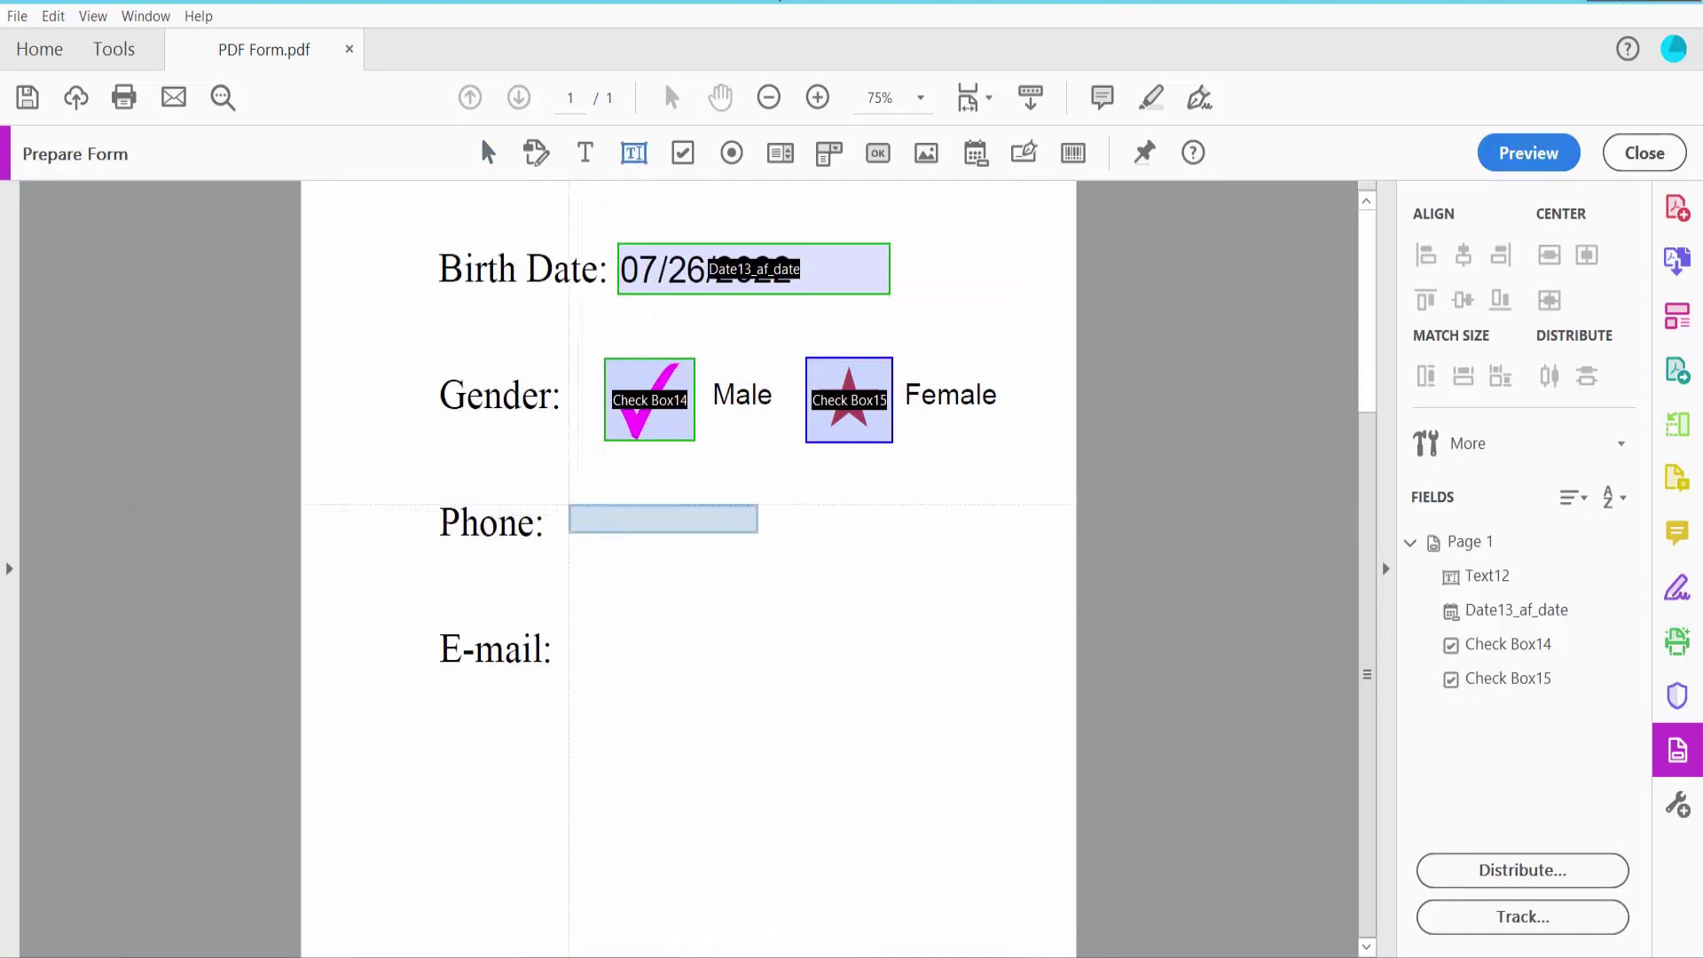
{"action": "left_click_drag", "start_coordinate": [565, 504], "coordinate": [897, 559]}
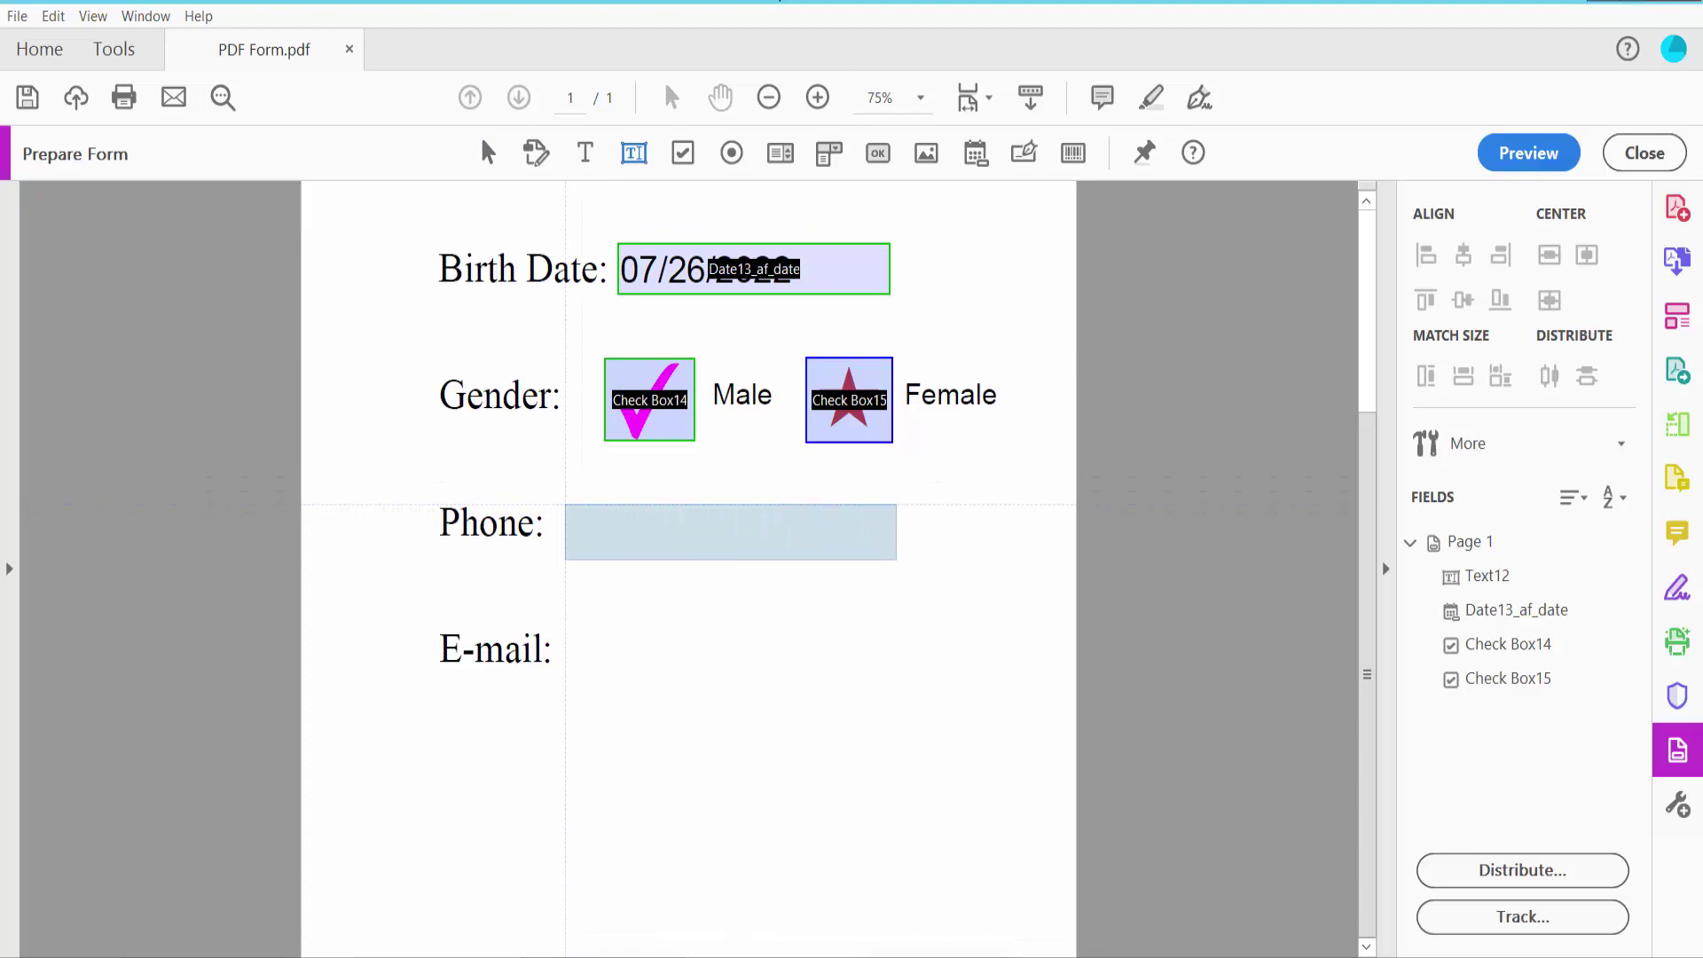
{"action": "right_click", "coordinate": [811, 537]}
{"action": "left_click", "coordinate": [862, 421]}
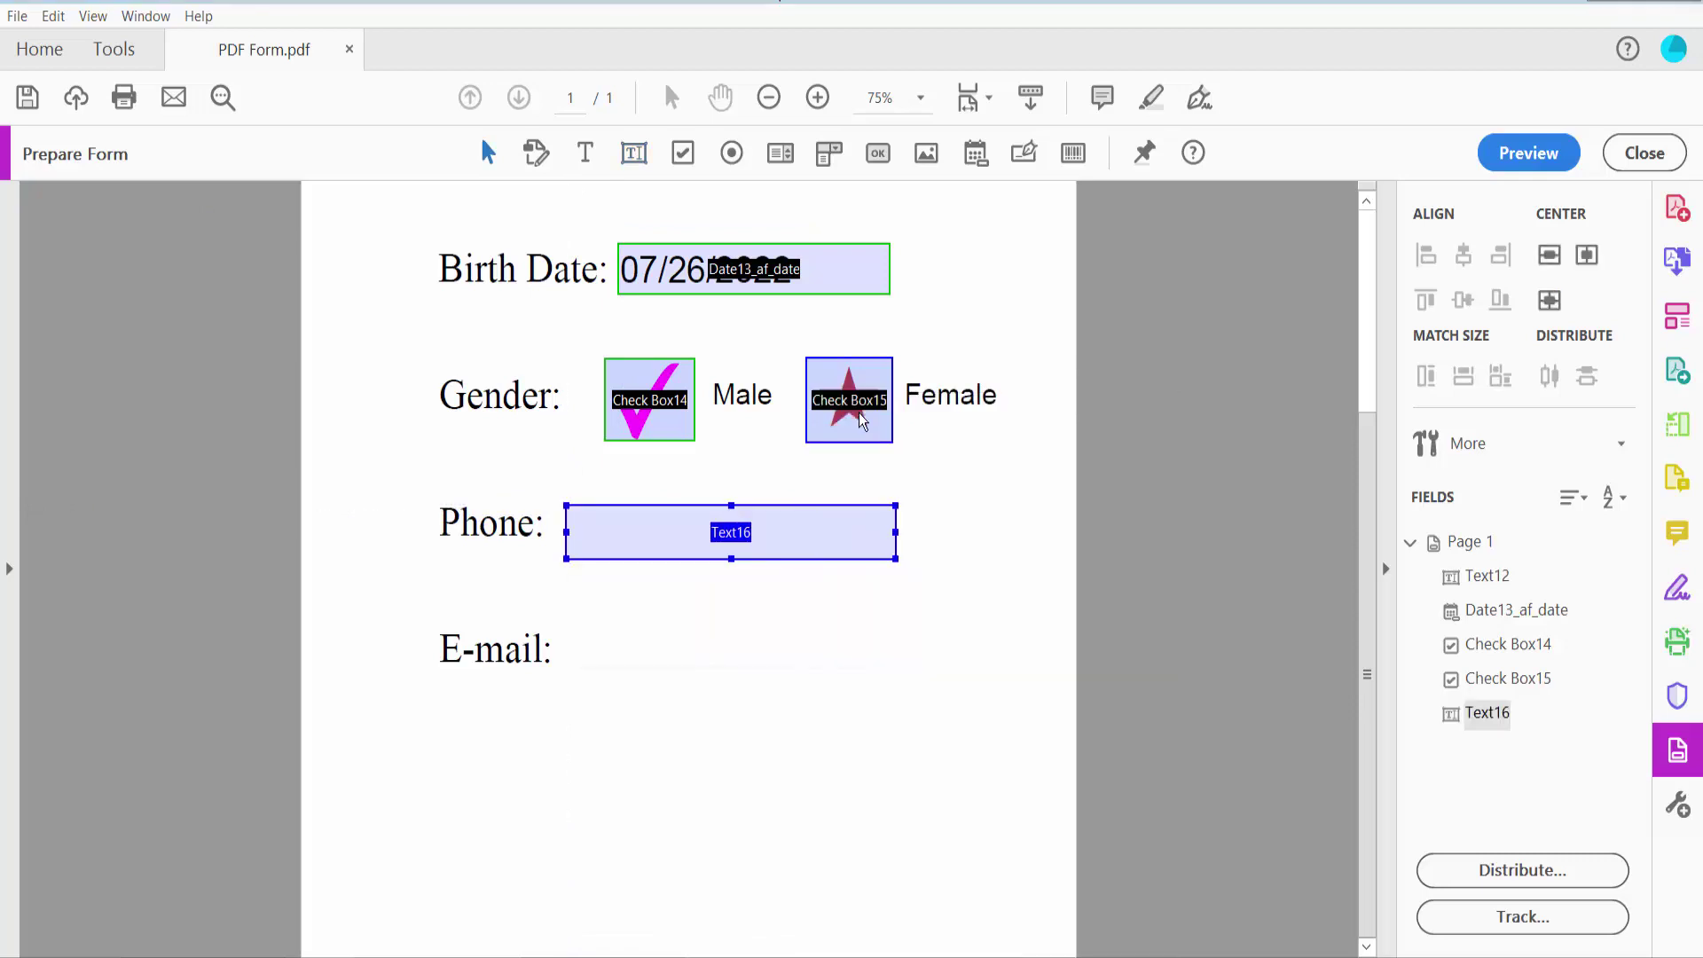
Give the Phone field a green border, white fill and Auto font size
{"action": "left_click", "coordinate": [1025, 156]}
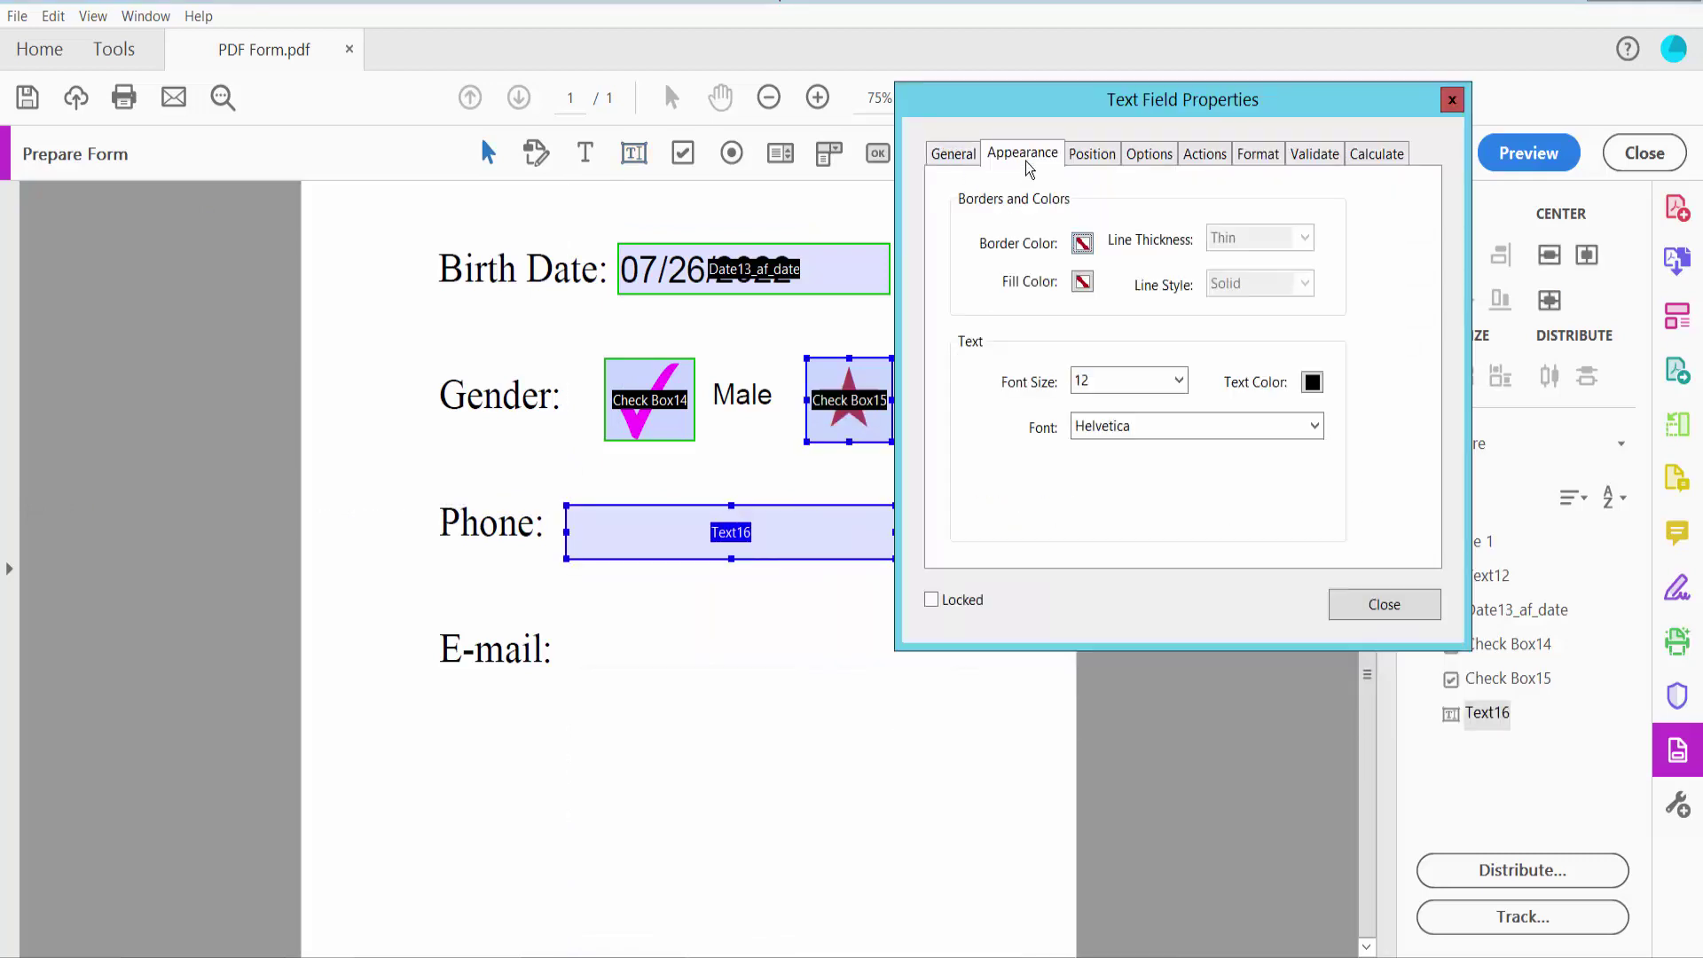
{"action": "left_click", "coordinate": [1082, 243]}
{"action": "left_click", "coordinate": [1138, 330]}
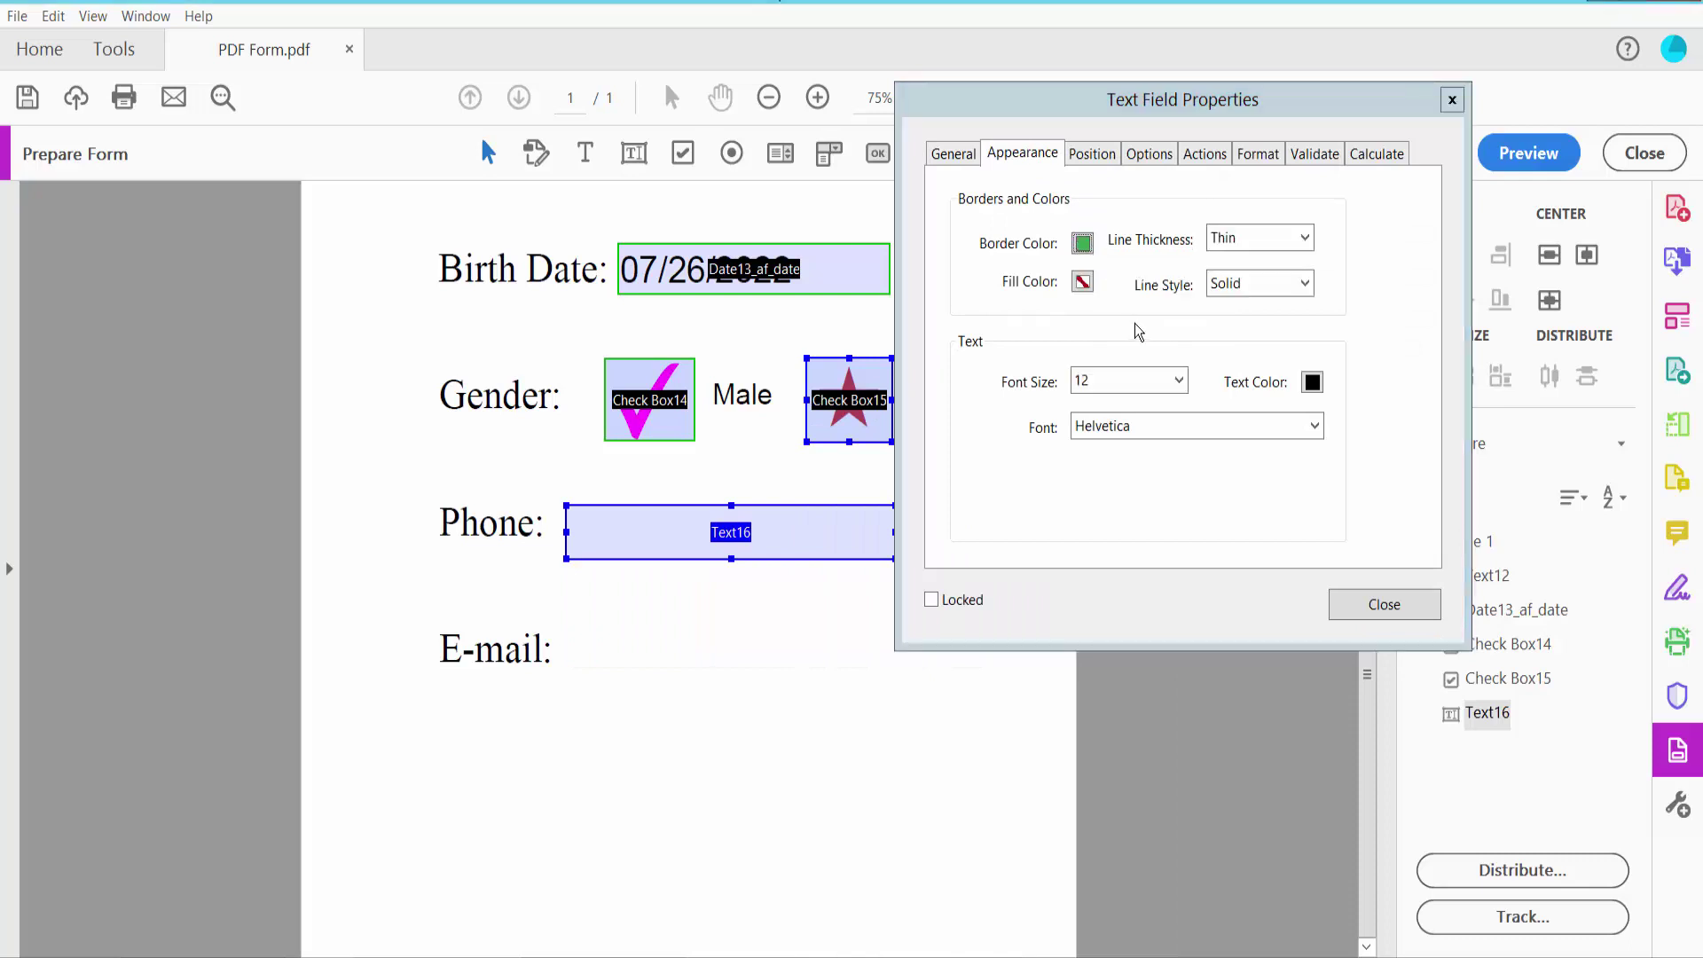
{"action": "left_click", "coordinate": [1084, 282]}
{"action": "left_click", "coordinate": [1192, 404]}
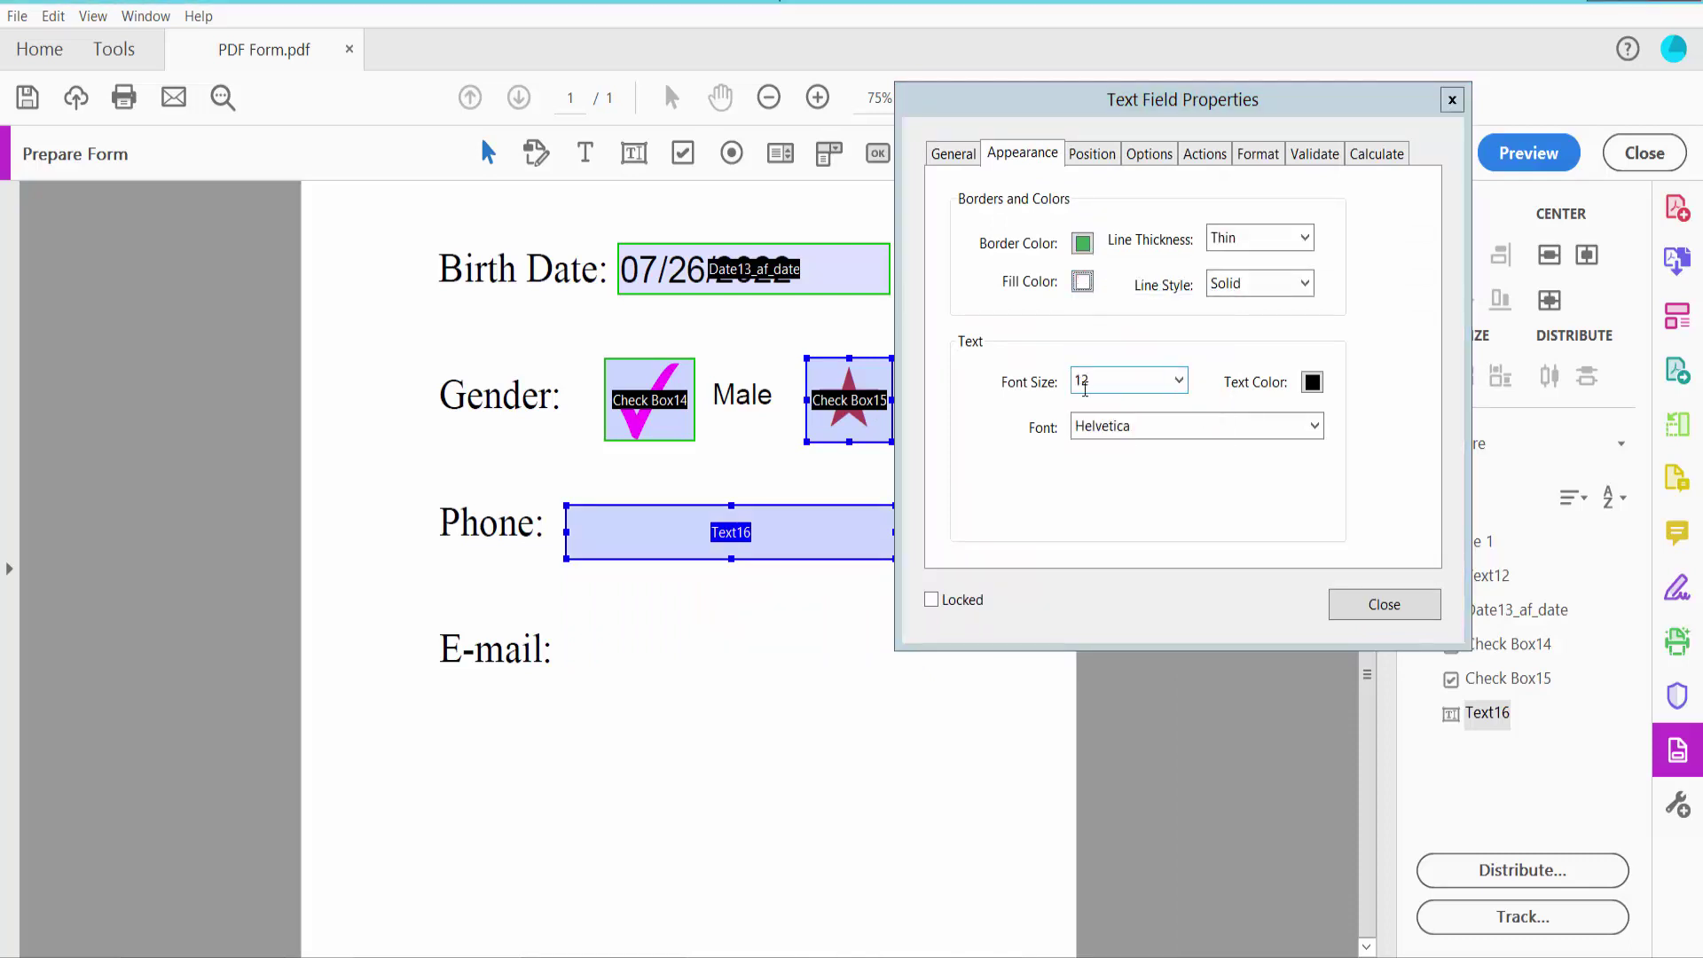
{"action": "left_click", "coordinate": [1179, 381]}
{"action": "left_click", "coordinate": [1119, 401]}
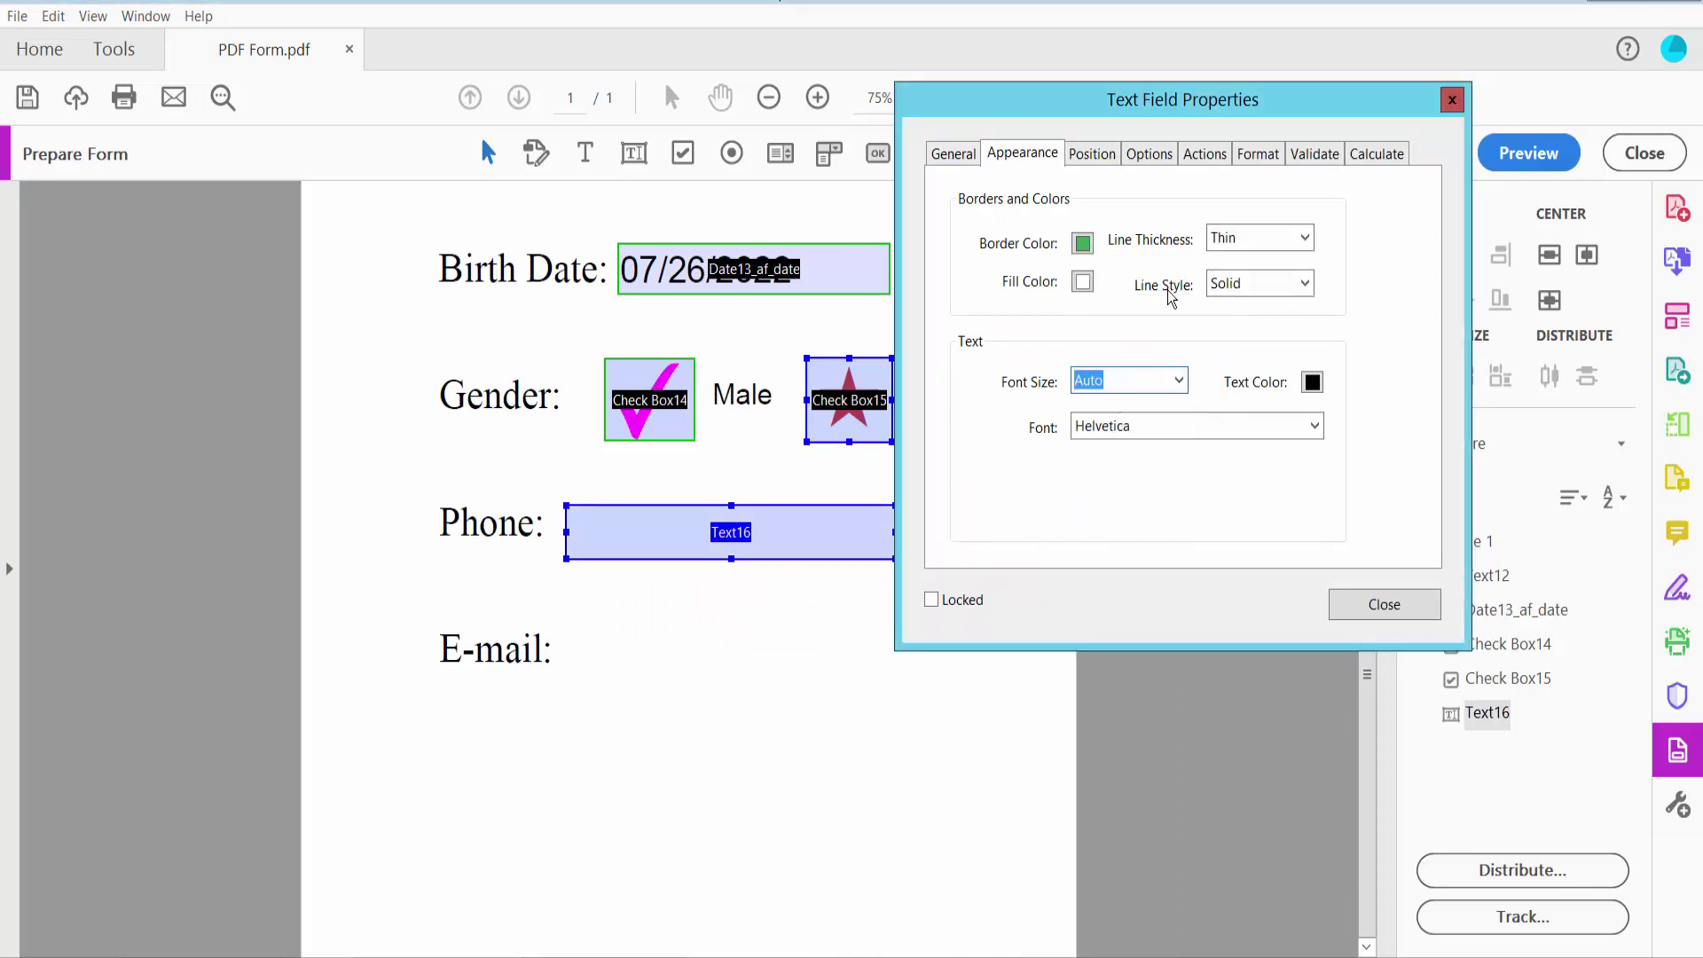
Format the Phone field as Special > Phone Number and close the properties
{"action": "left_click", "coordinate": [1250, 156]}
{"action": "left_click", "coordinate": [1214, 202]}
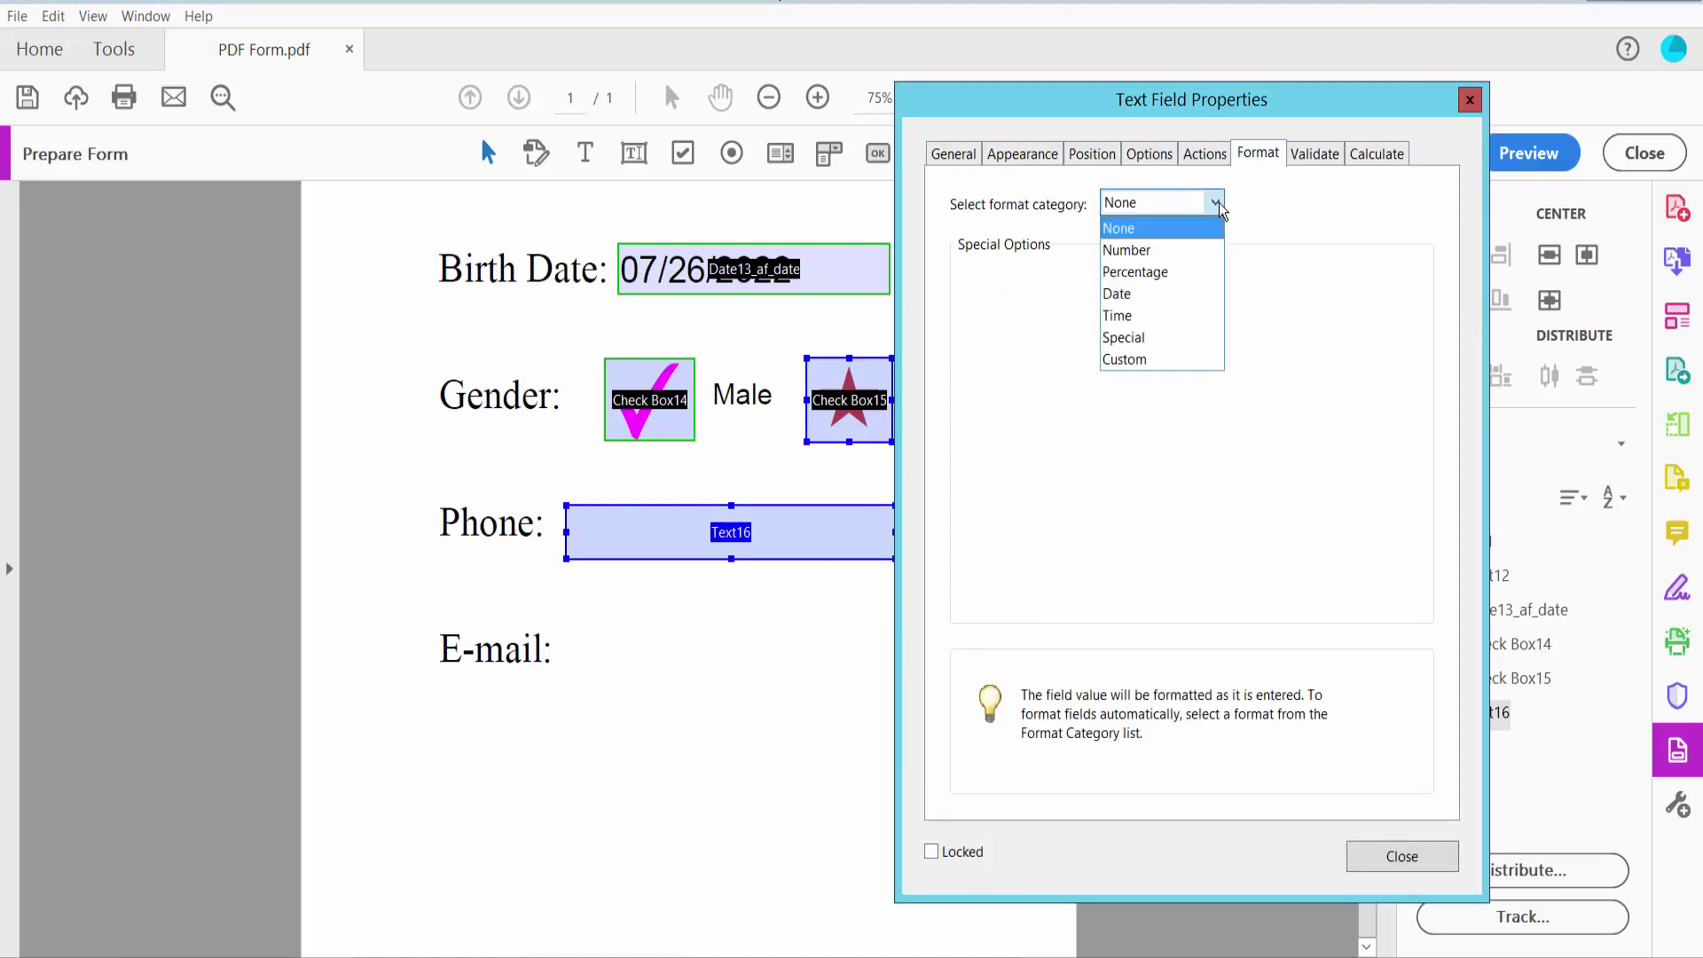
{"action": "left_click", "coordinate": [1123, 337]}
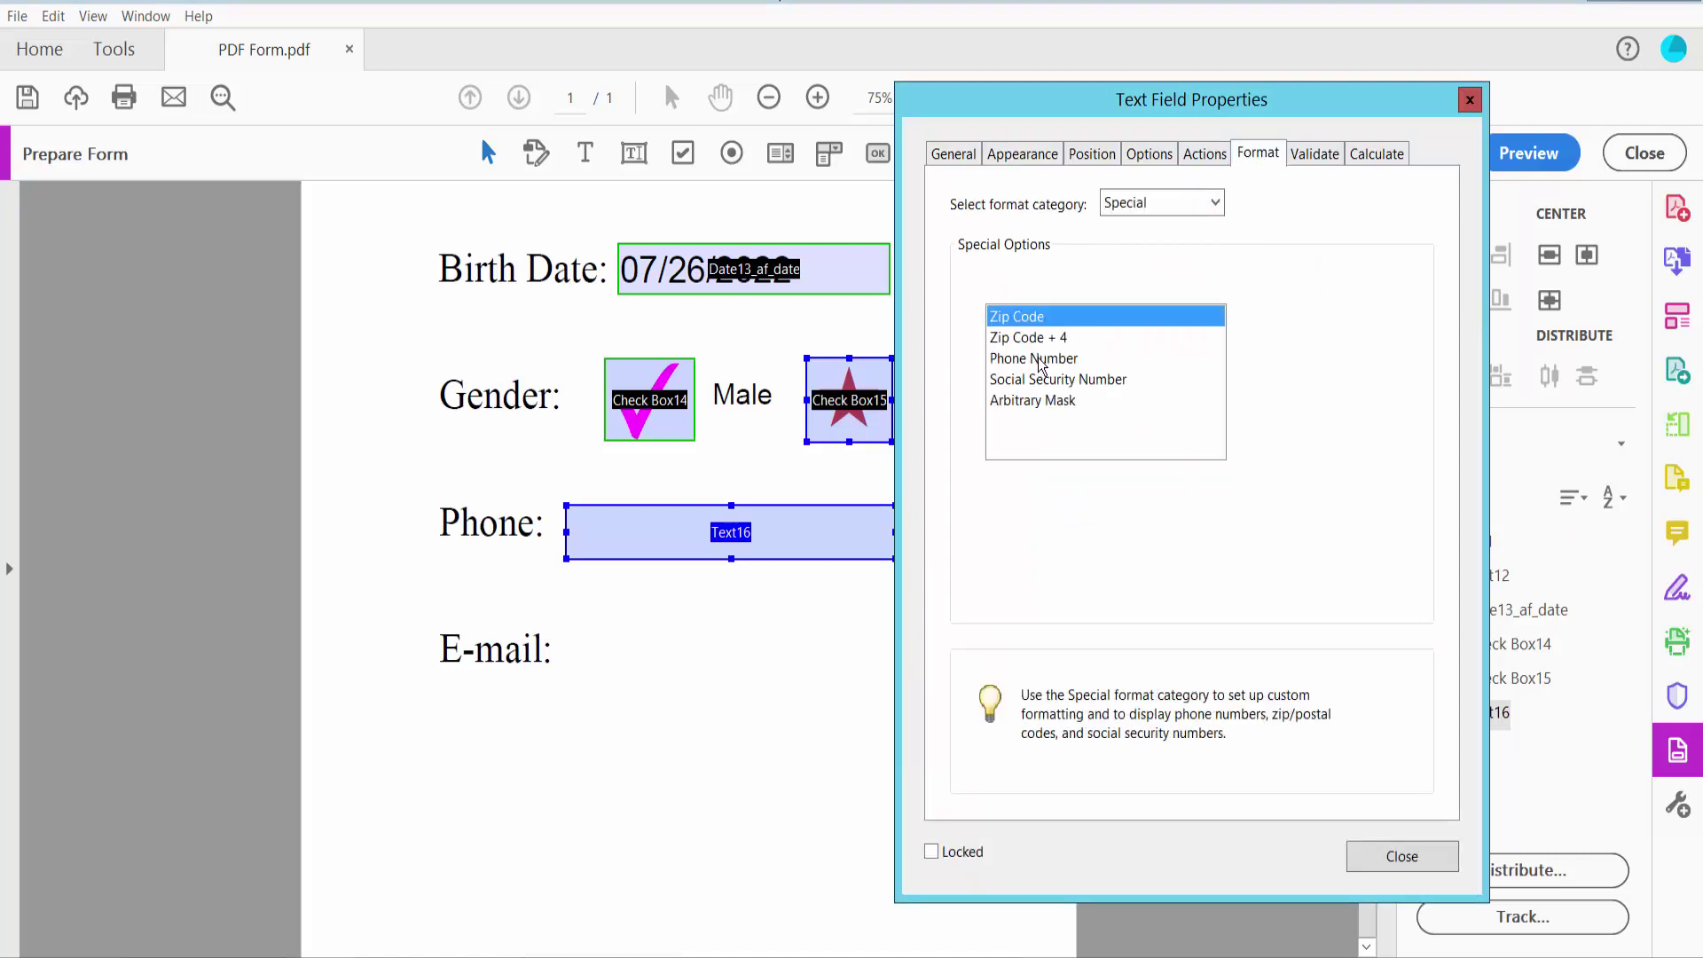
{"action": "left_click", "coordinate": [1042, 360]}
{"action": "left_click", "coordinate": [1392, 856]}
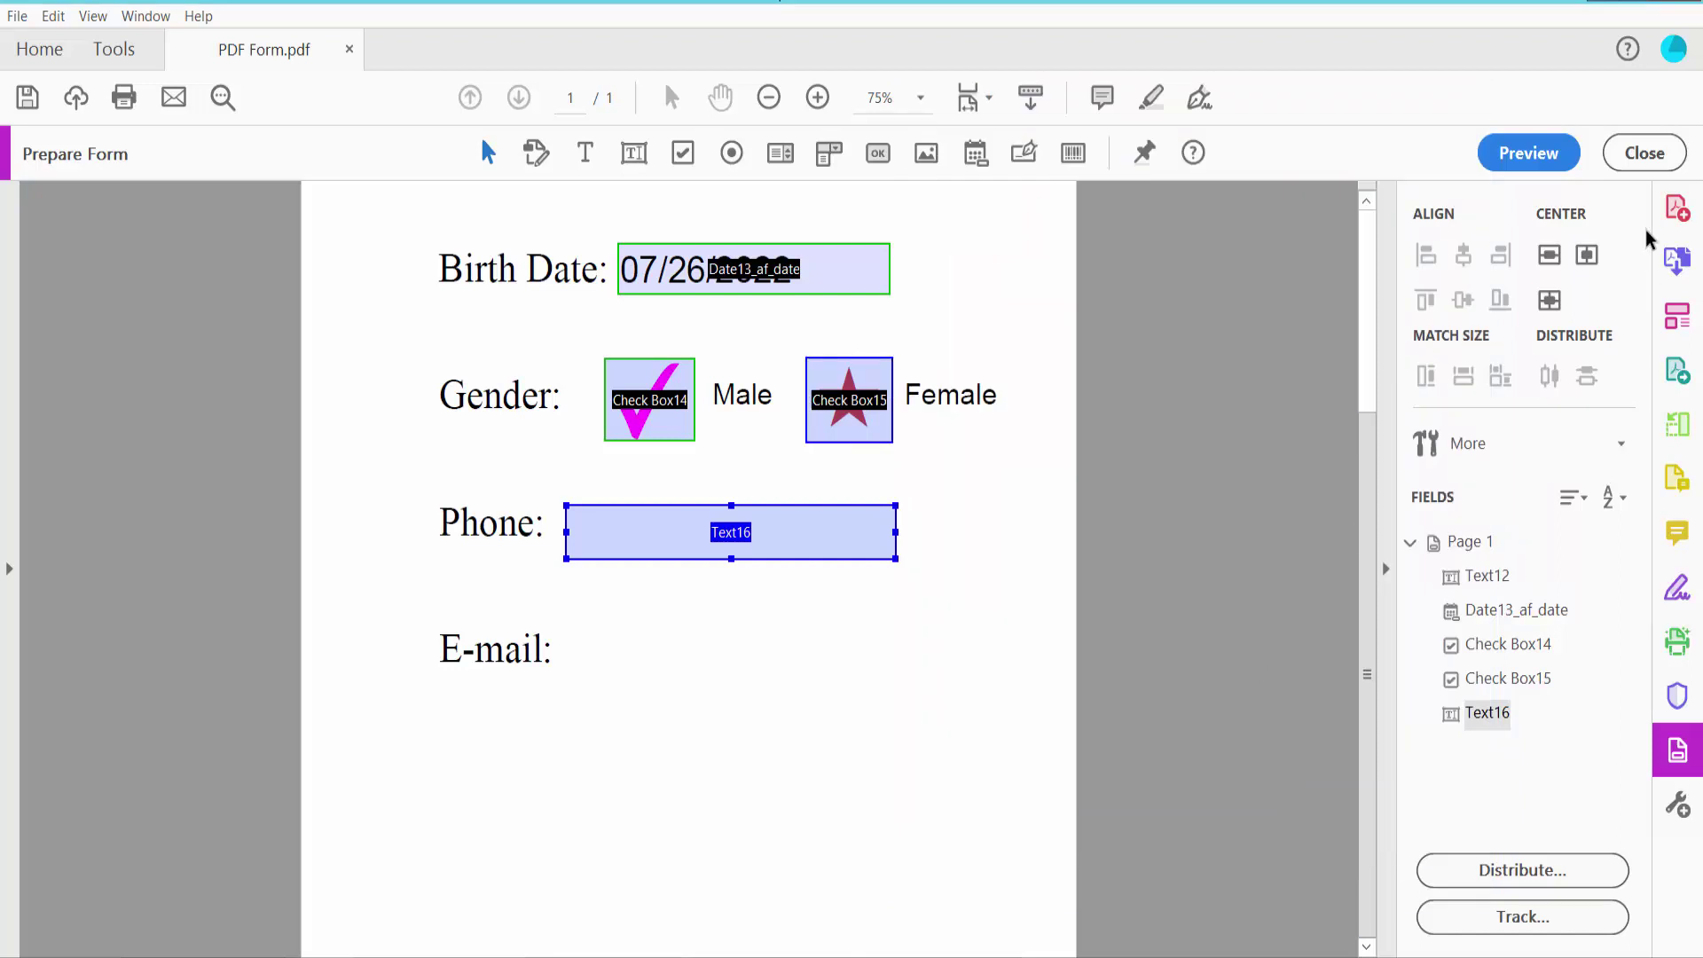
{"action": "left_click", "coordinate": [1527, 153]}
{"action": "left_click", "coordinate": [845, 527]}
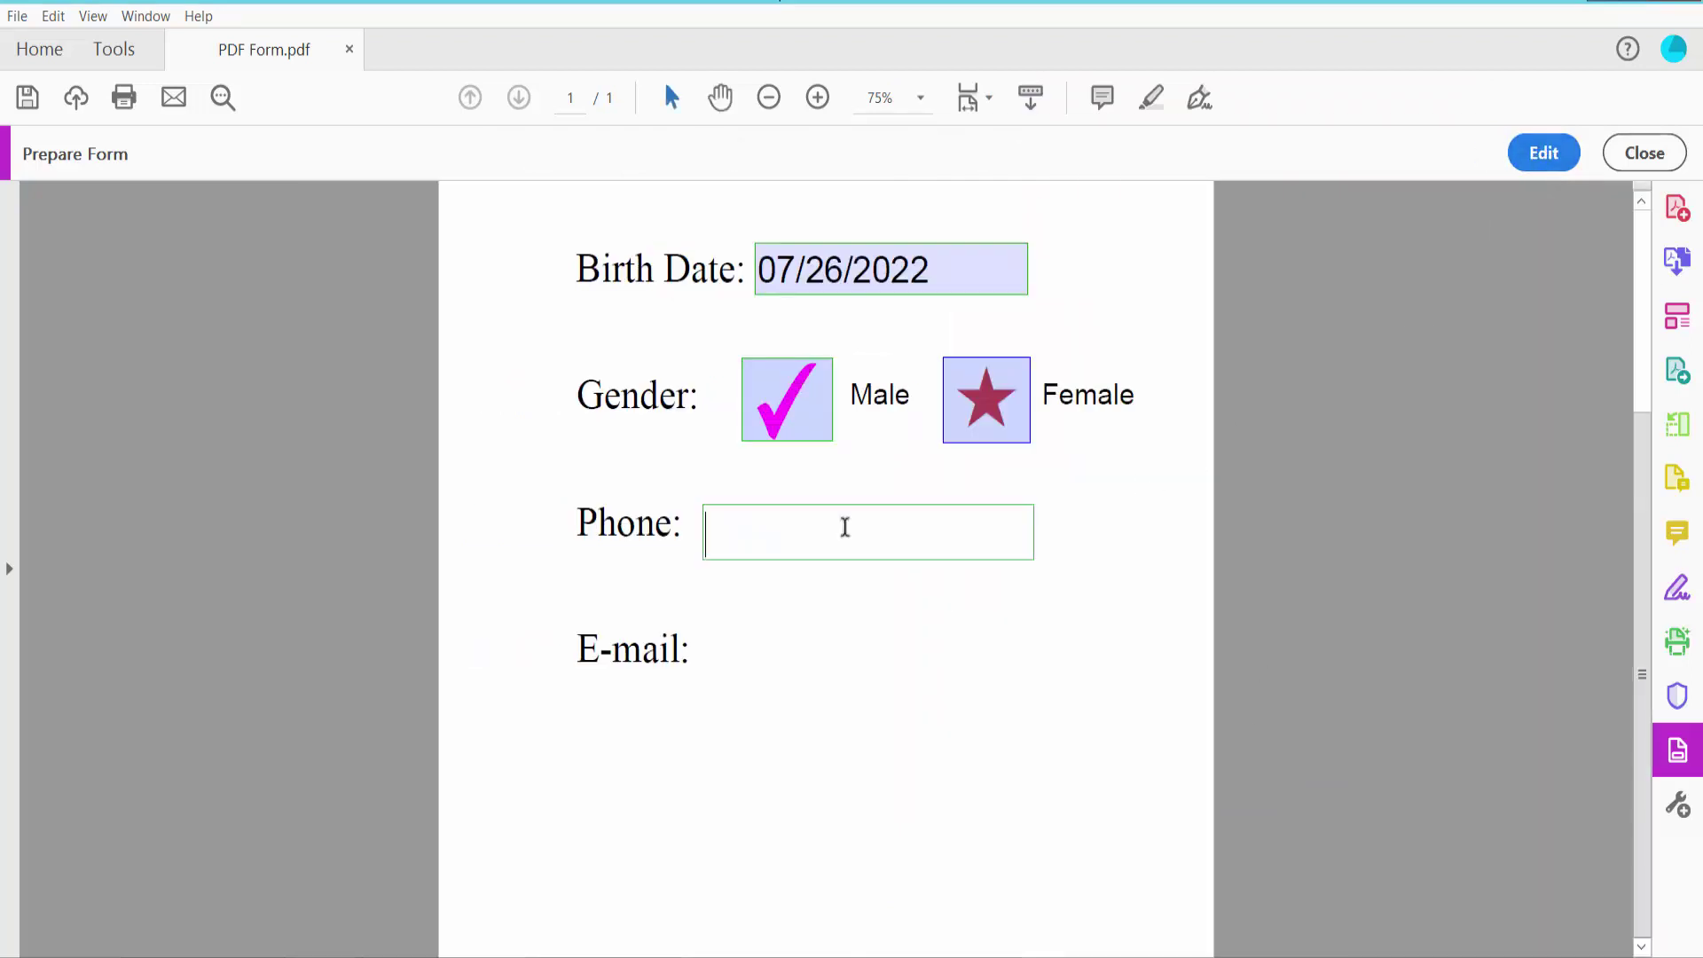
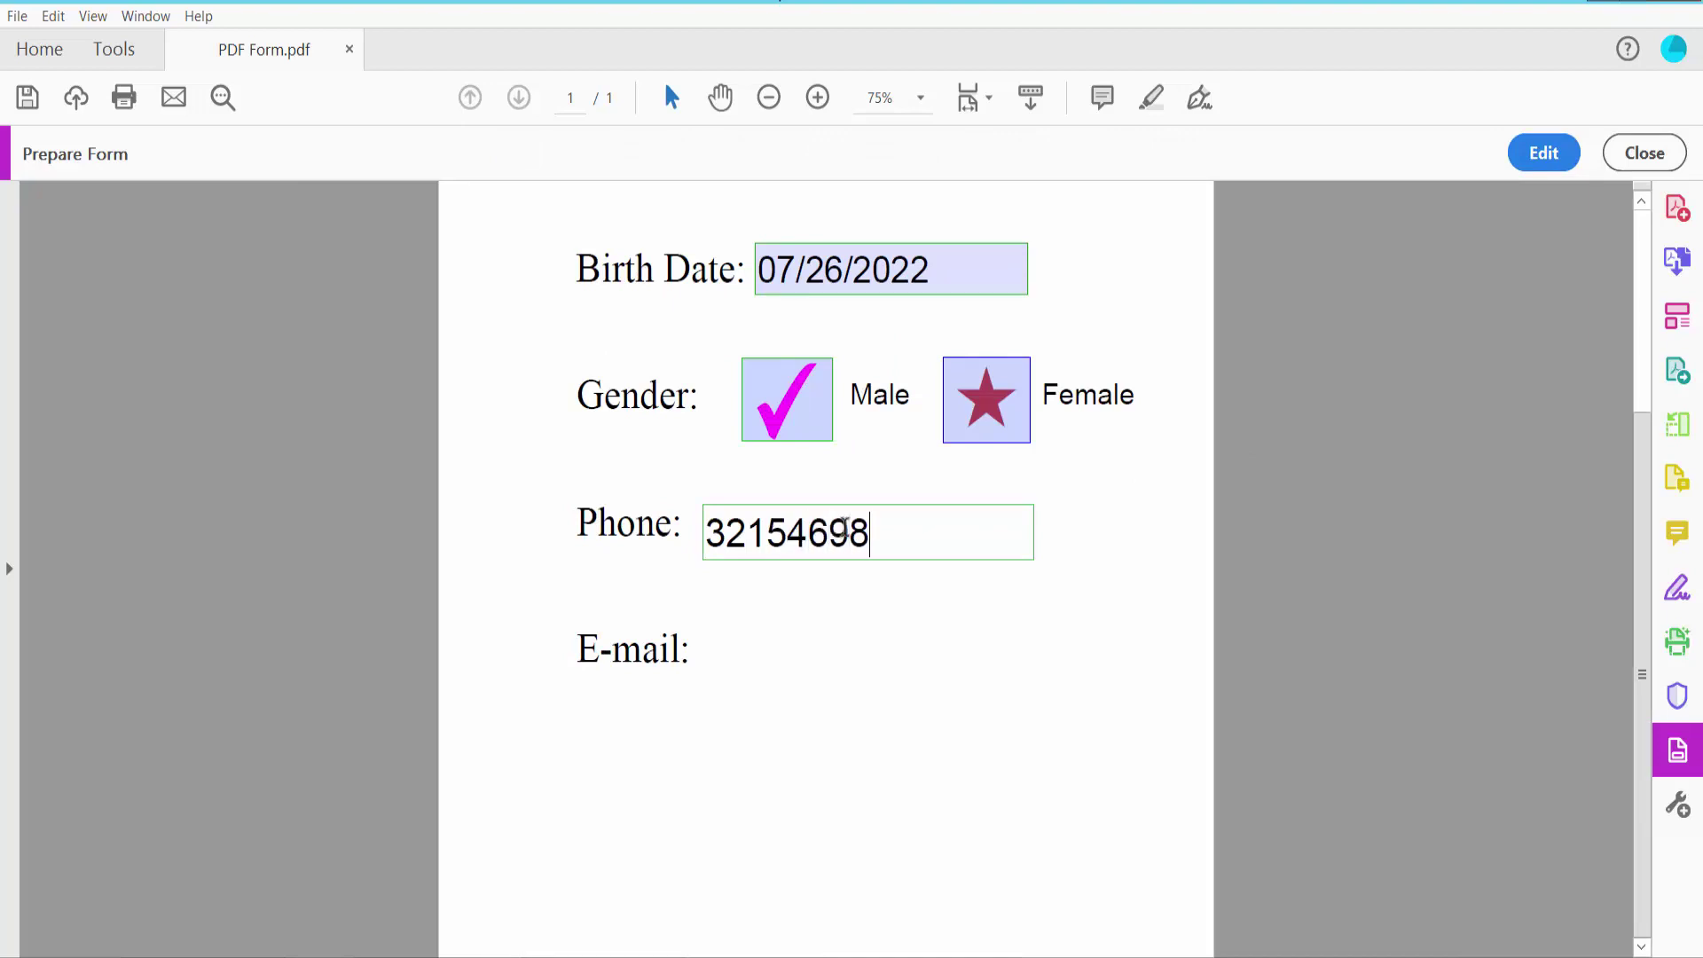
{"action": "left_click", "coordinate": [858, 620]}
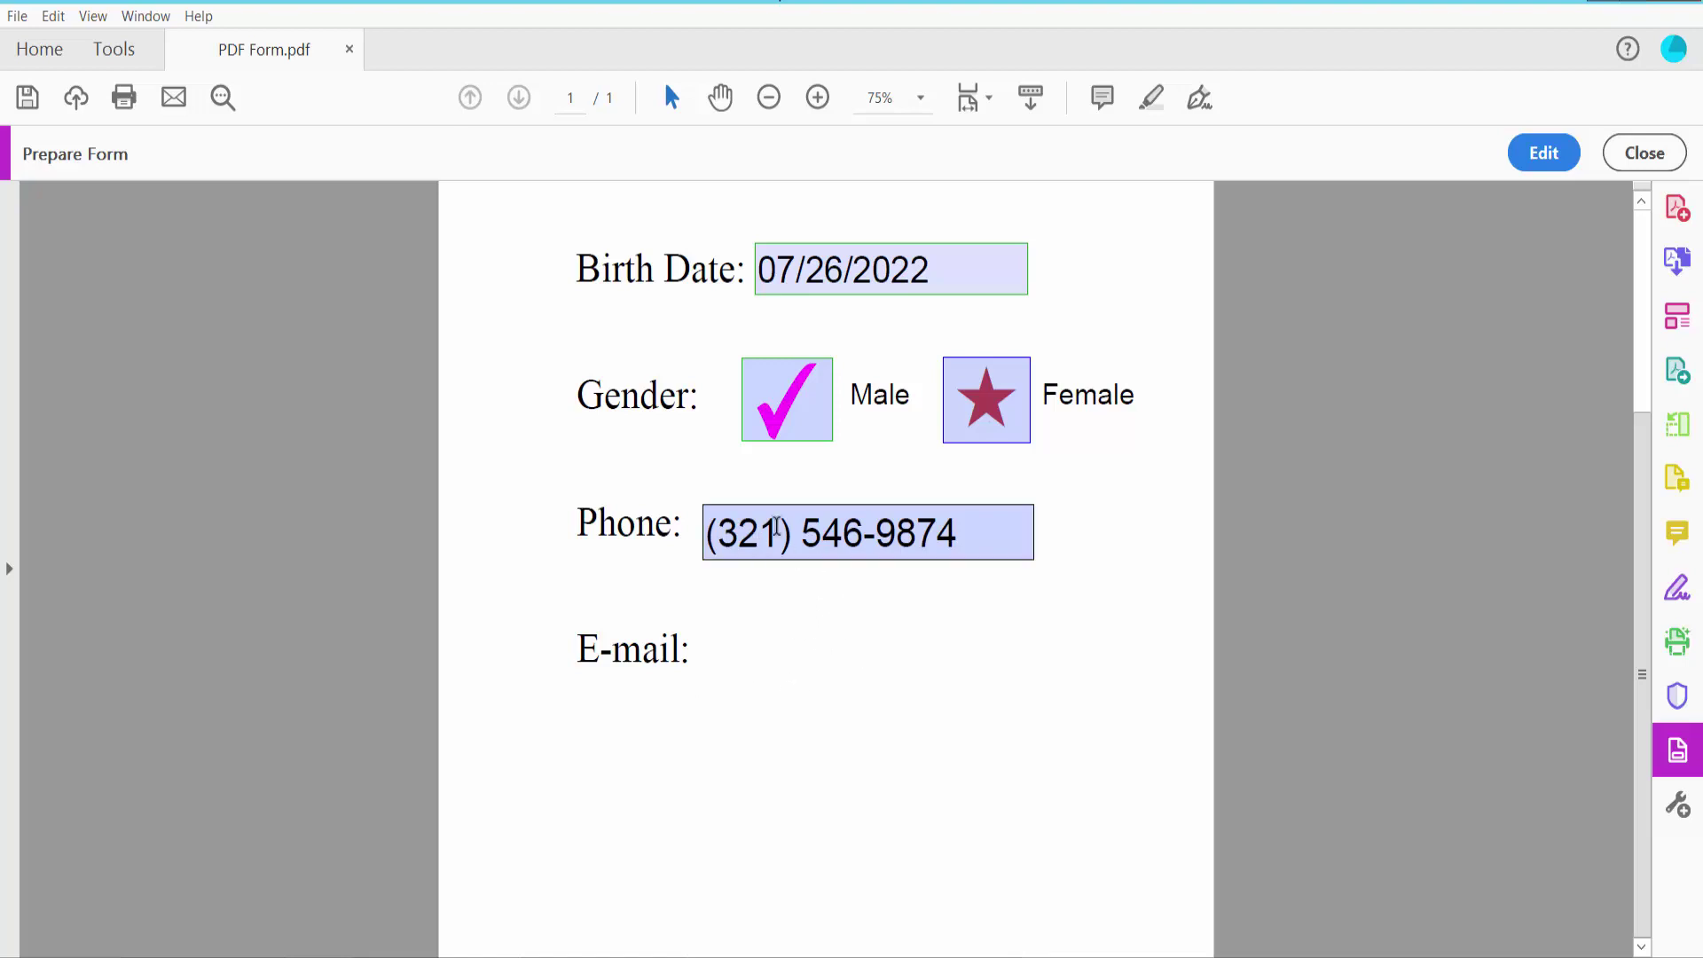
Back in editing, draw a new text field beside the E-mail label
{"action": "left_click", "coordinate": [1538, 155]}
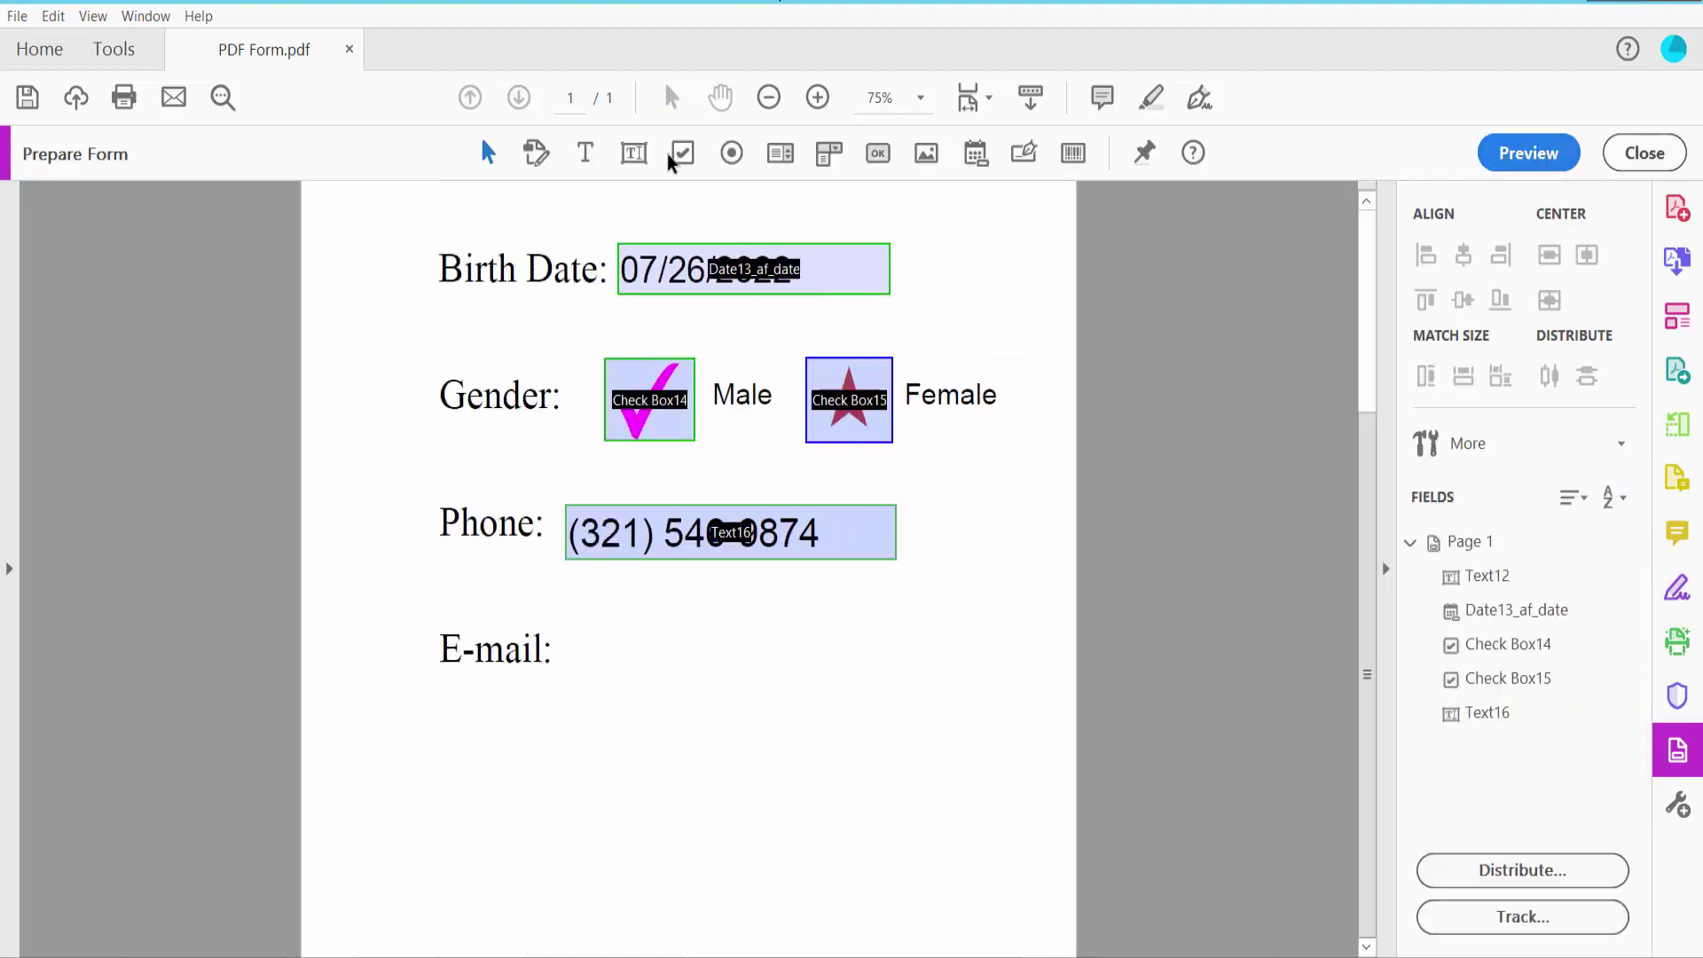
{"action": "left_click", "coordinate": [635, 152]}
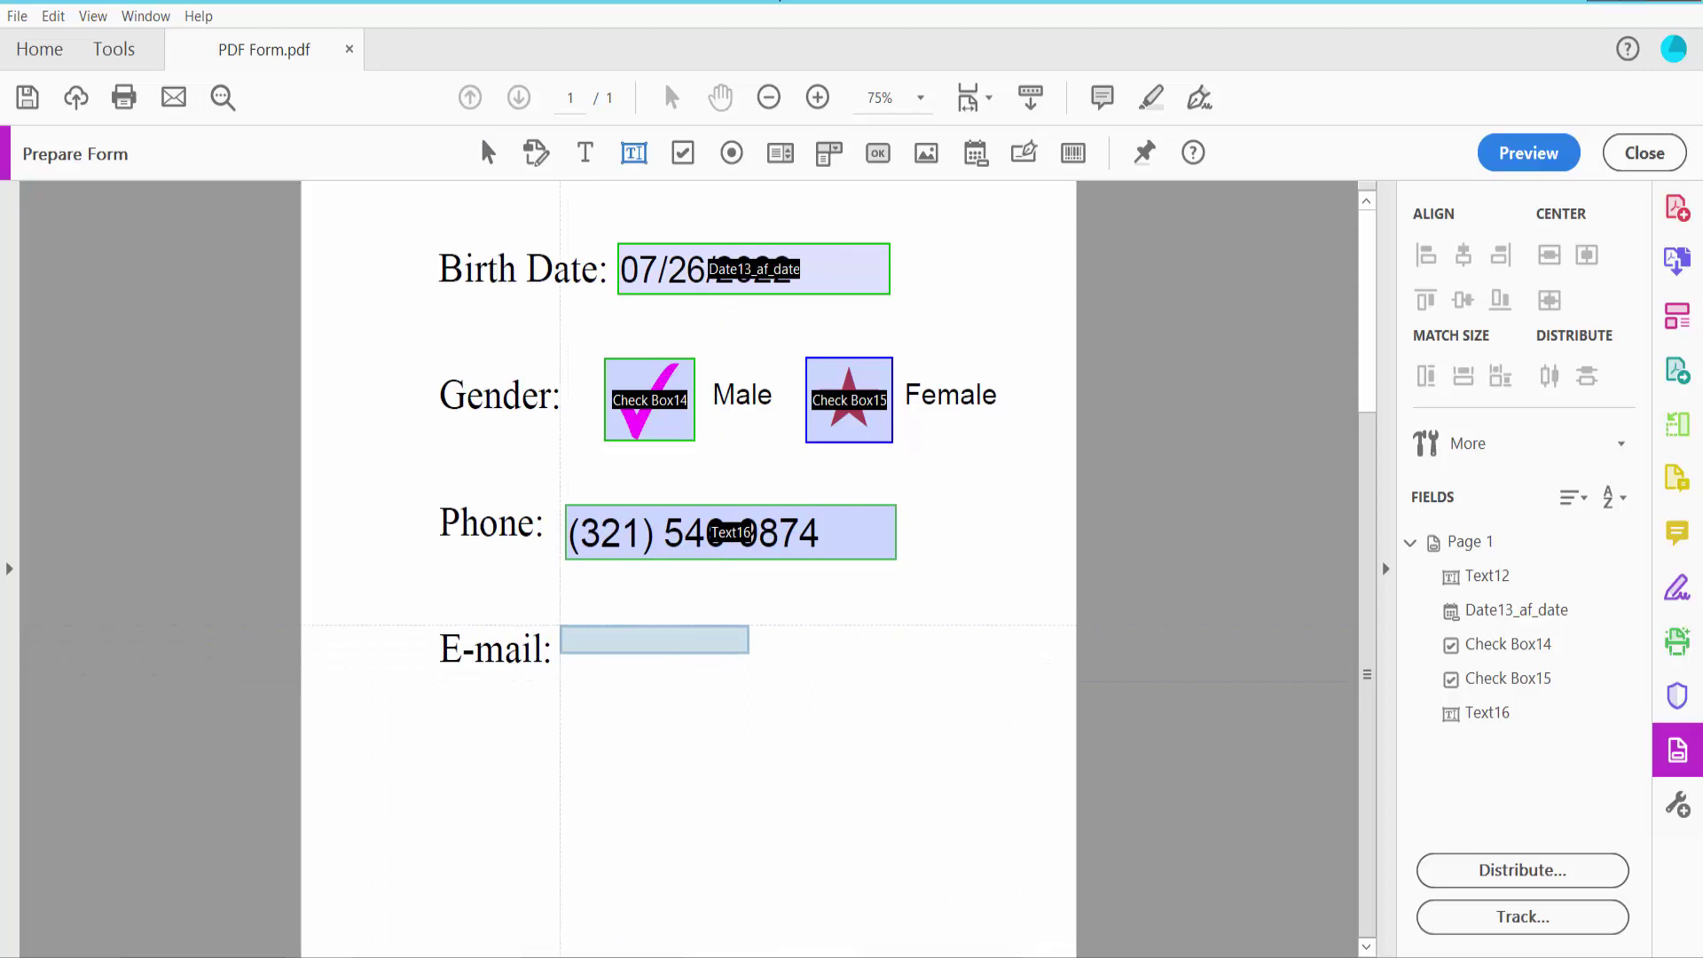
{"action": "left_click_drag", "start_coordinate": [561, 625], "coordinate": [886, 675]}
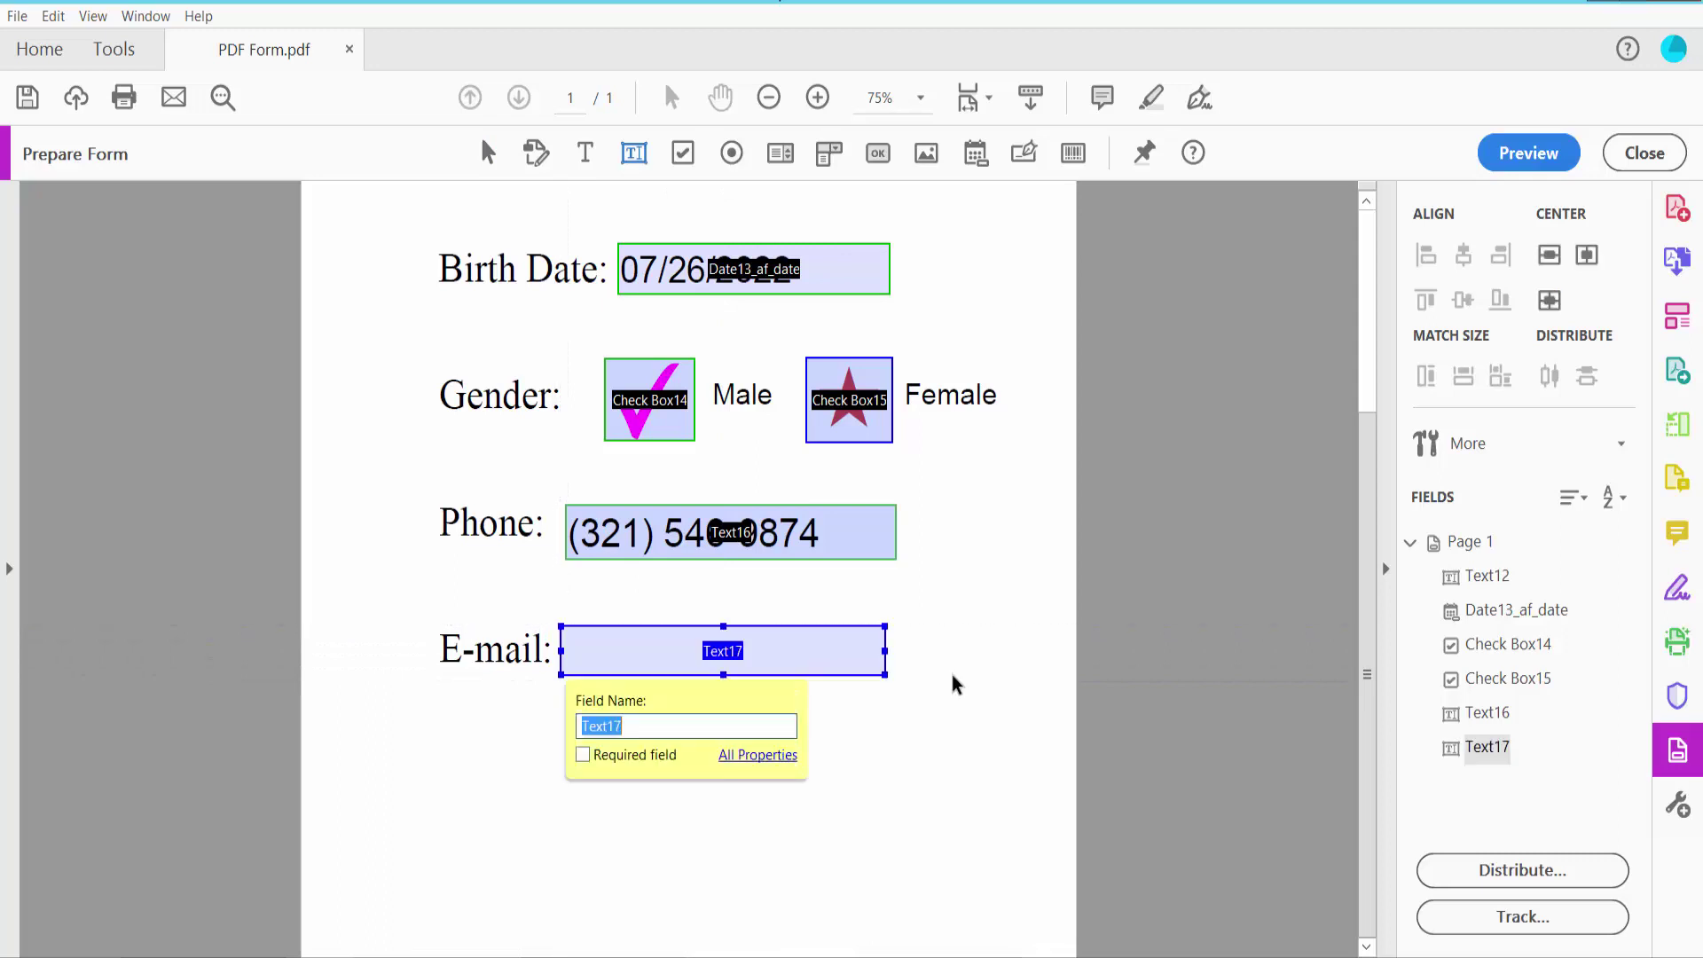
Set the E-mail field's font size to Auto in its properties
{"action": "right_click", "coordinate": [809, 655]}
{"action": "left_click", "coordinate": [887, 113]}
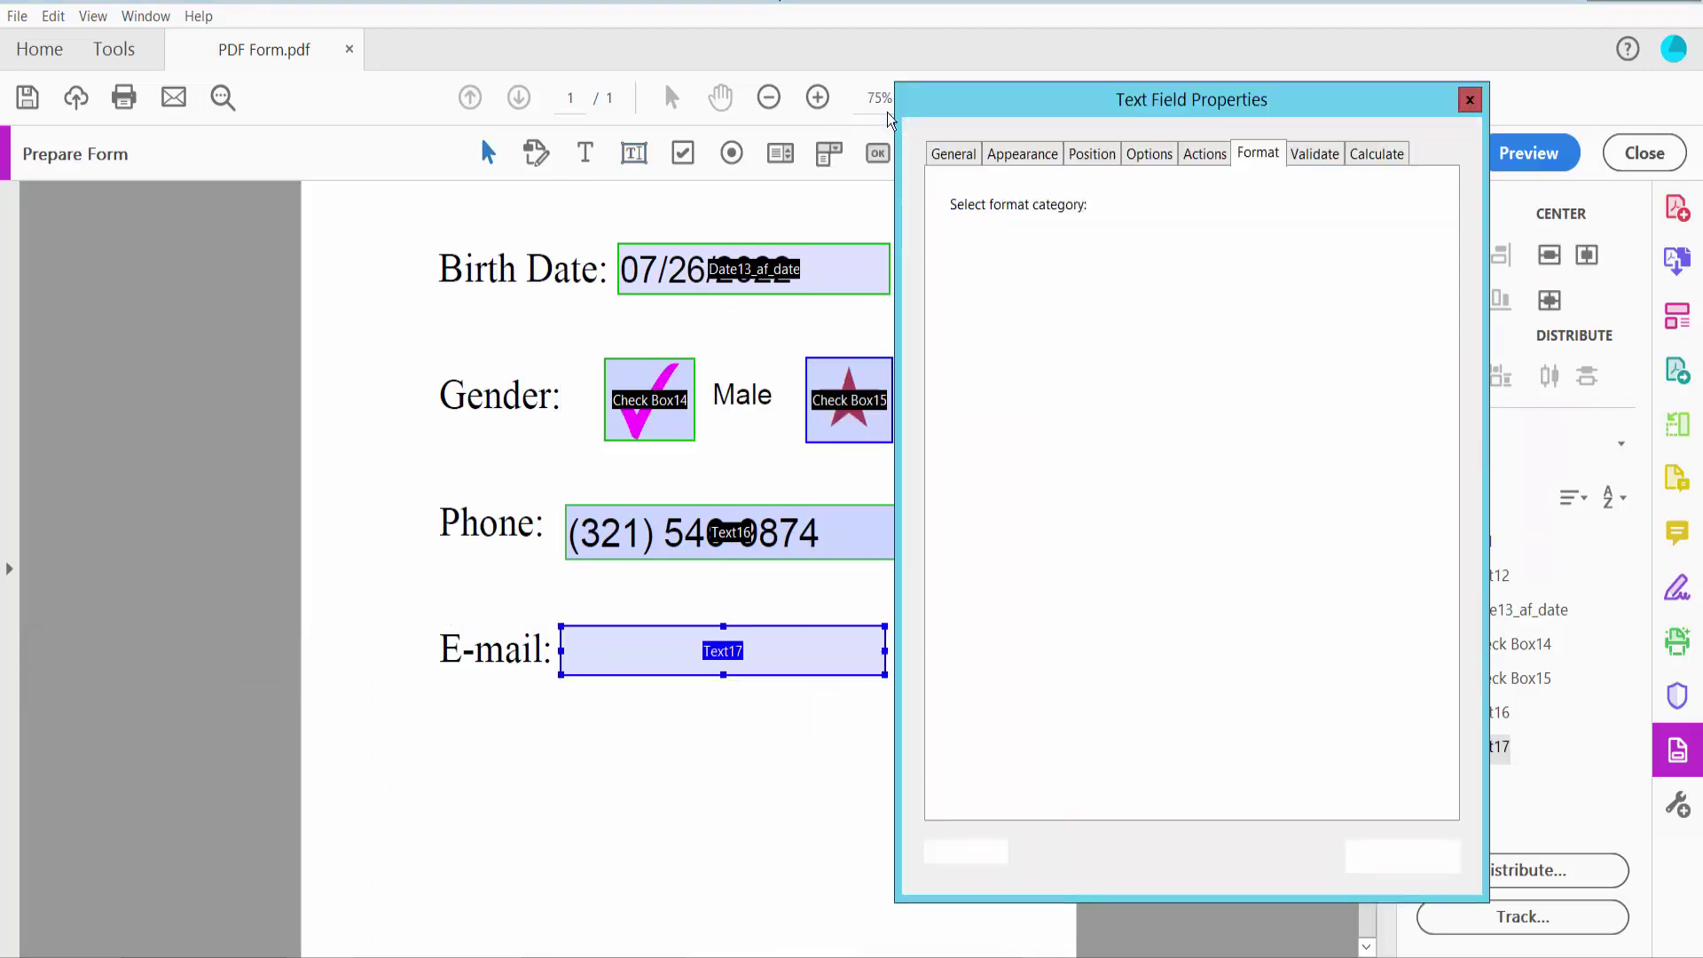
{"action": "left_click", "coordinate": [1018, 156]}
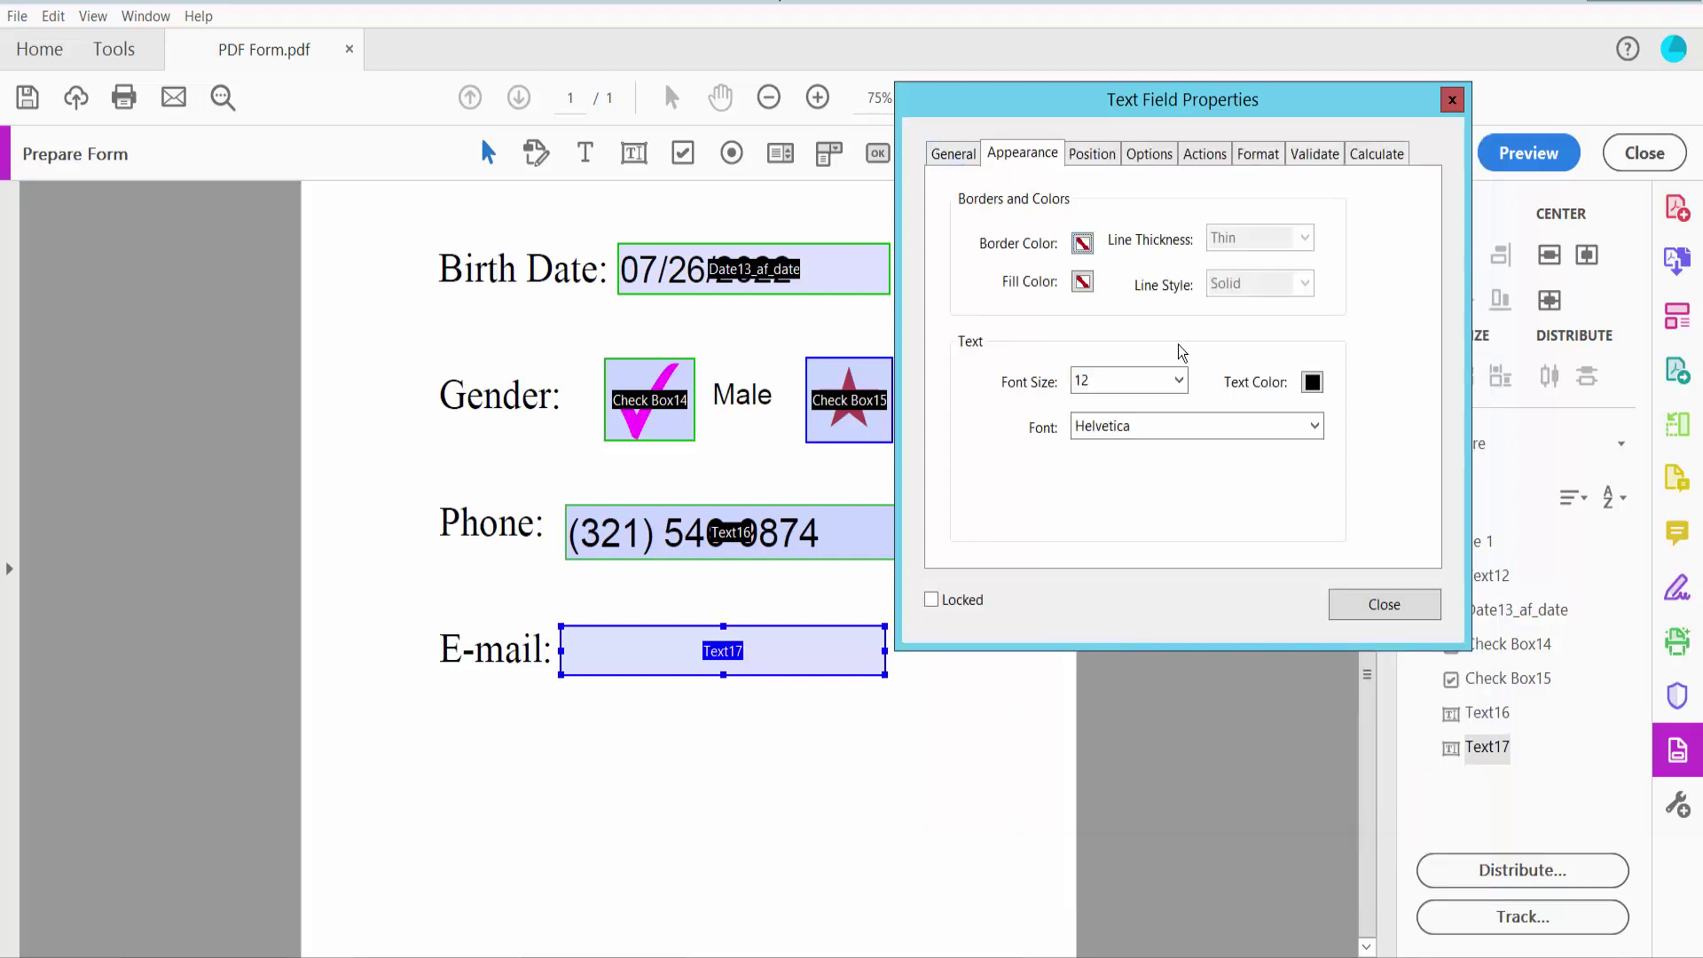
{"action": "left_click", "coordinate": [1178, 381]}
{"action": "left_click", "coordinate": [1122, 406]}
{"action": "left_click", "coordinate": [1375, 607]}
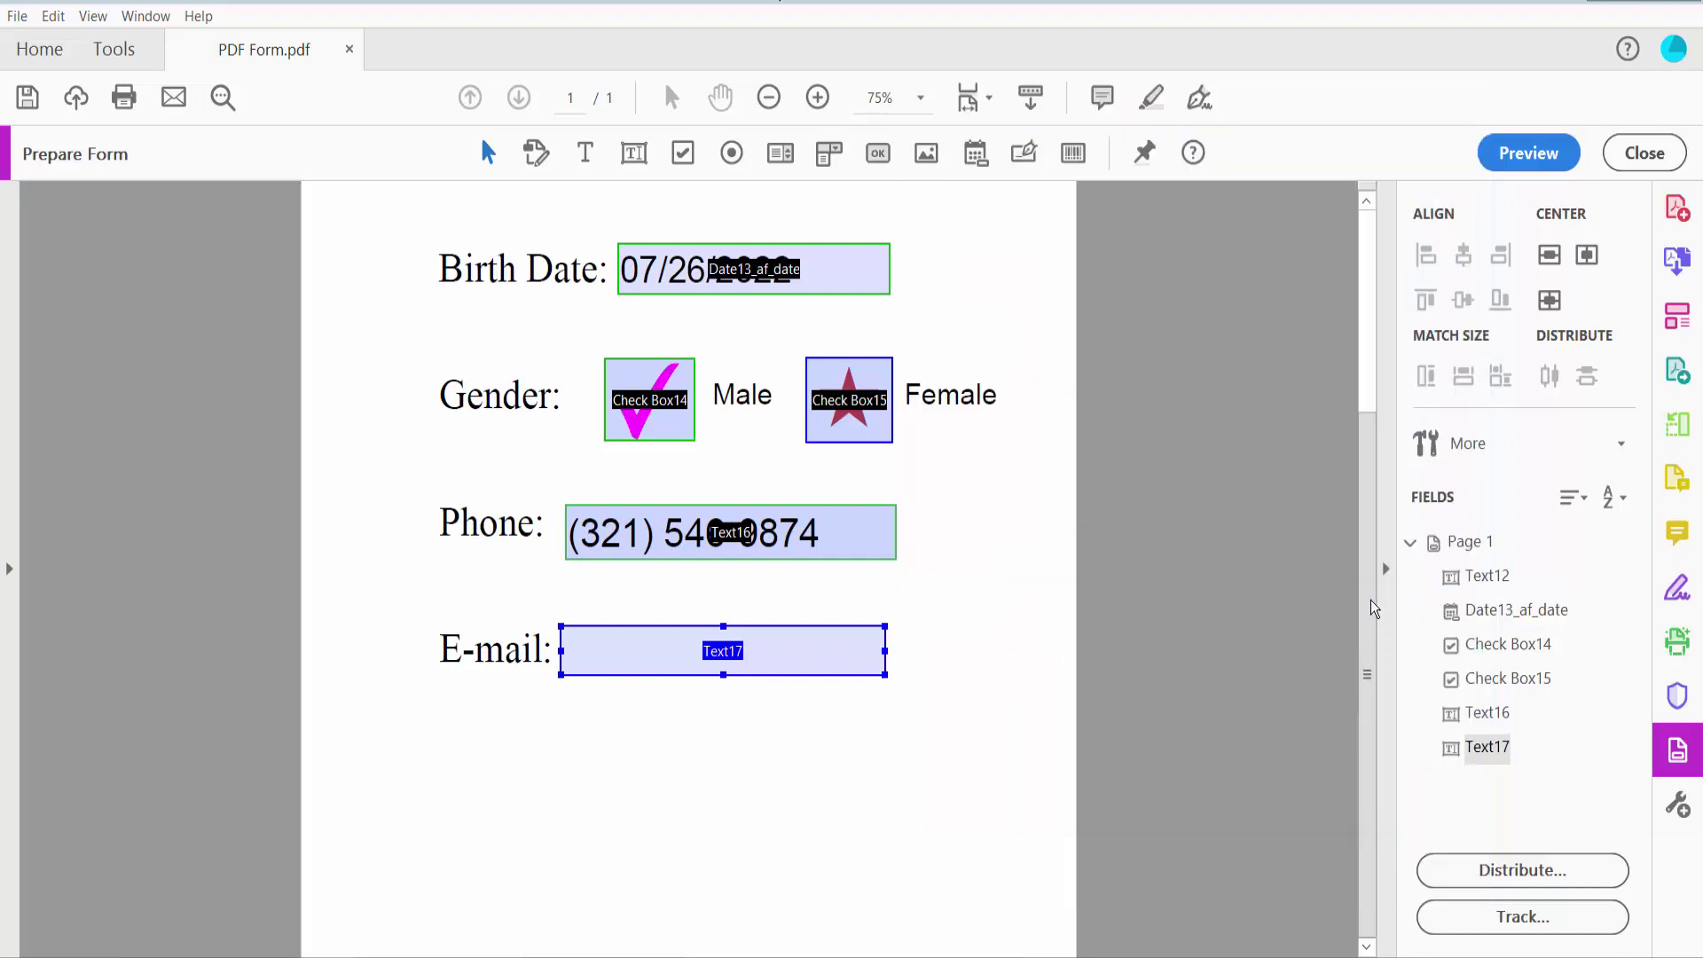
{"action": "left_click", "coordinate": [1528, 152]}
{"action": "left_click", "coordinate": [785, 661]}
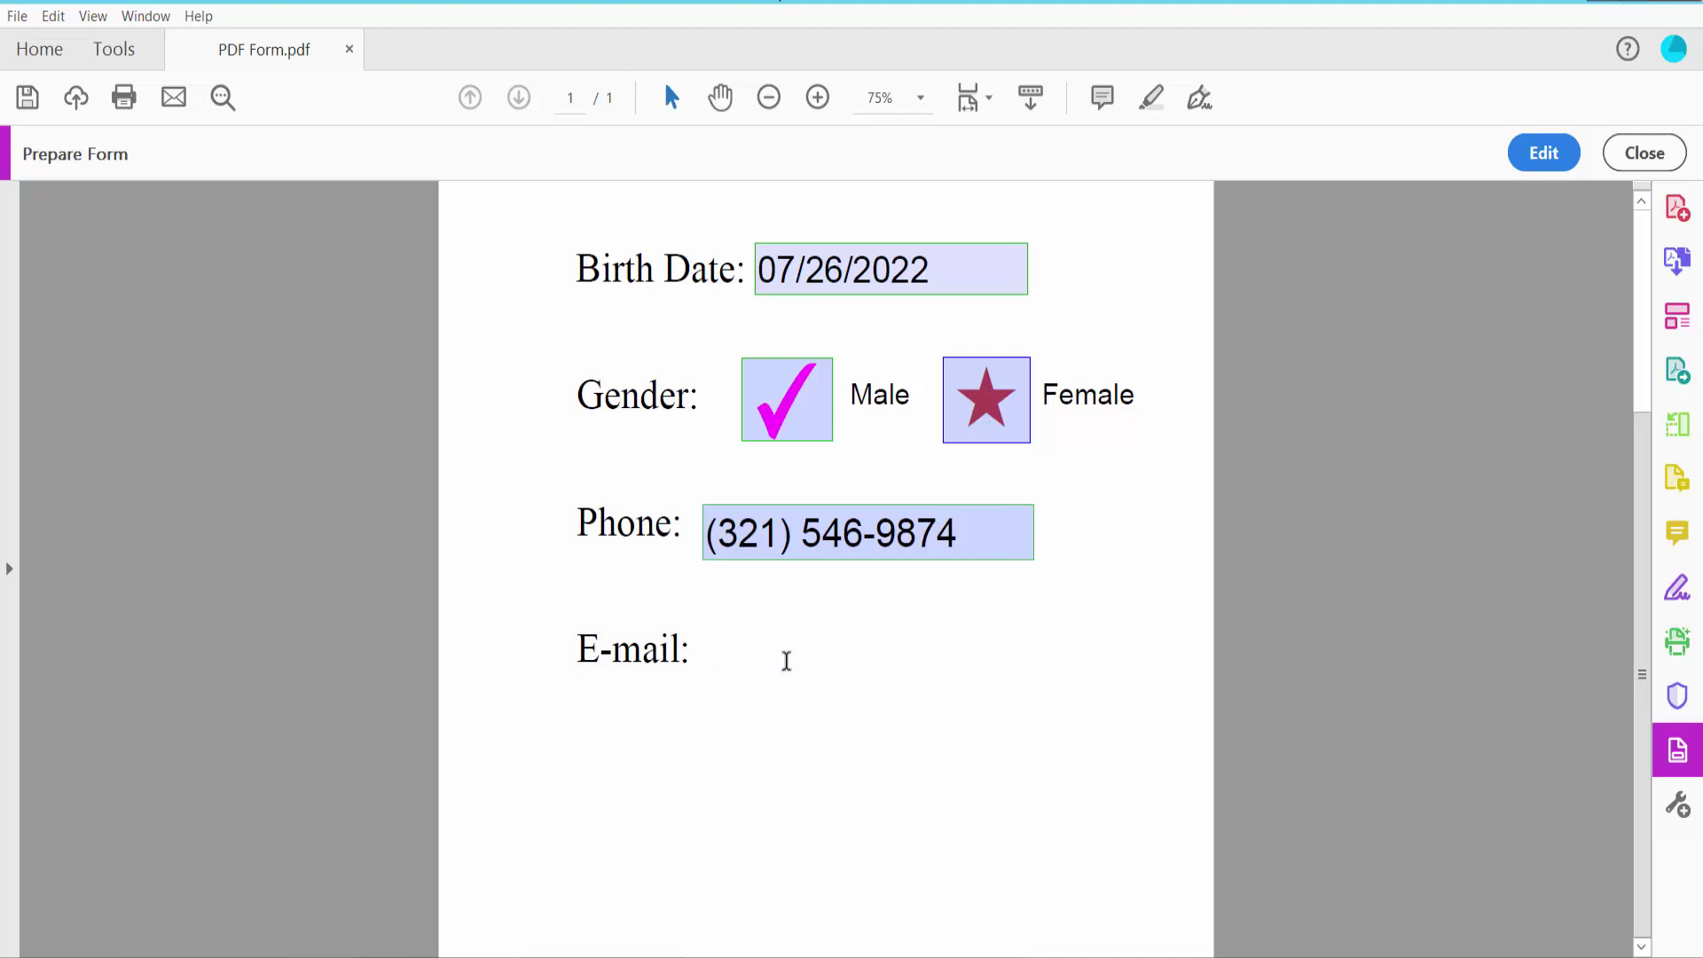
{"action": "type", "text": "@gmail.com"}
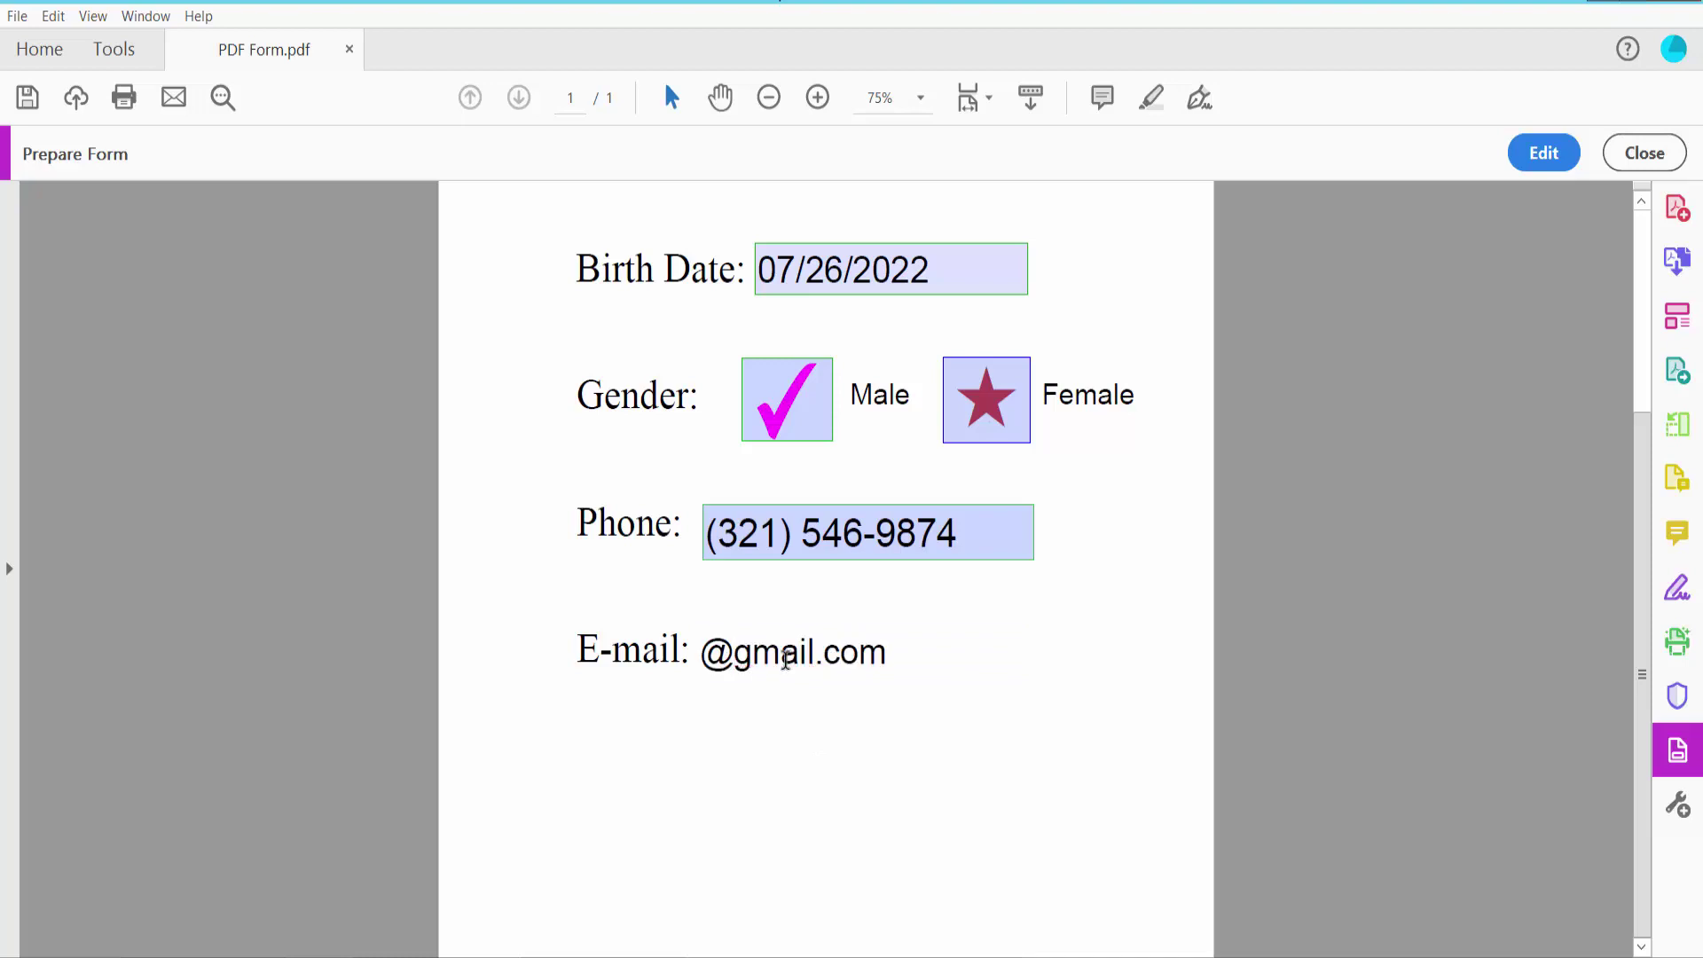
{"action": "left_click", "coordinate": [829, 752]}
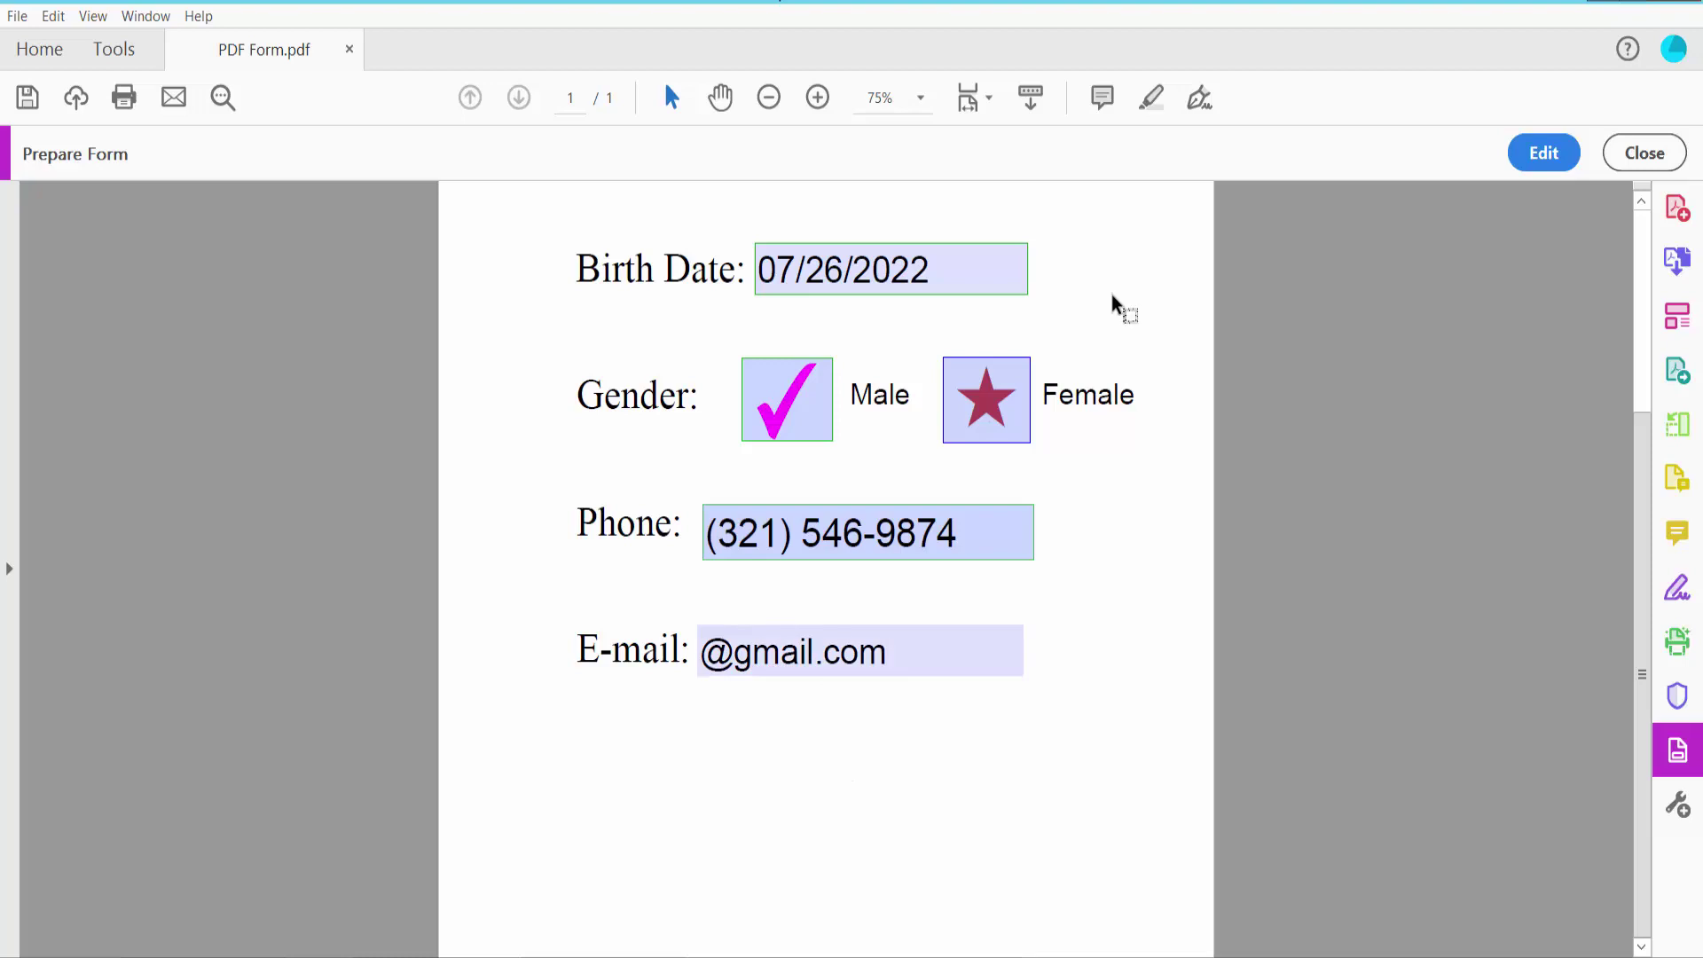
{"action": "scroll", "coordinate": [1077, 470], "scroll_direction": "down", "scroll_amount": 3}
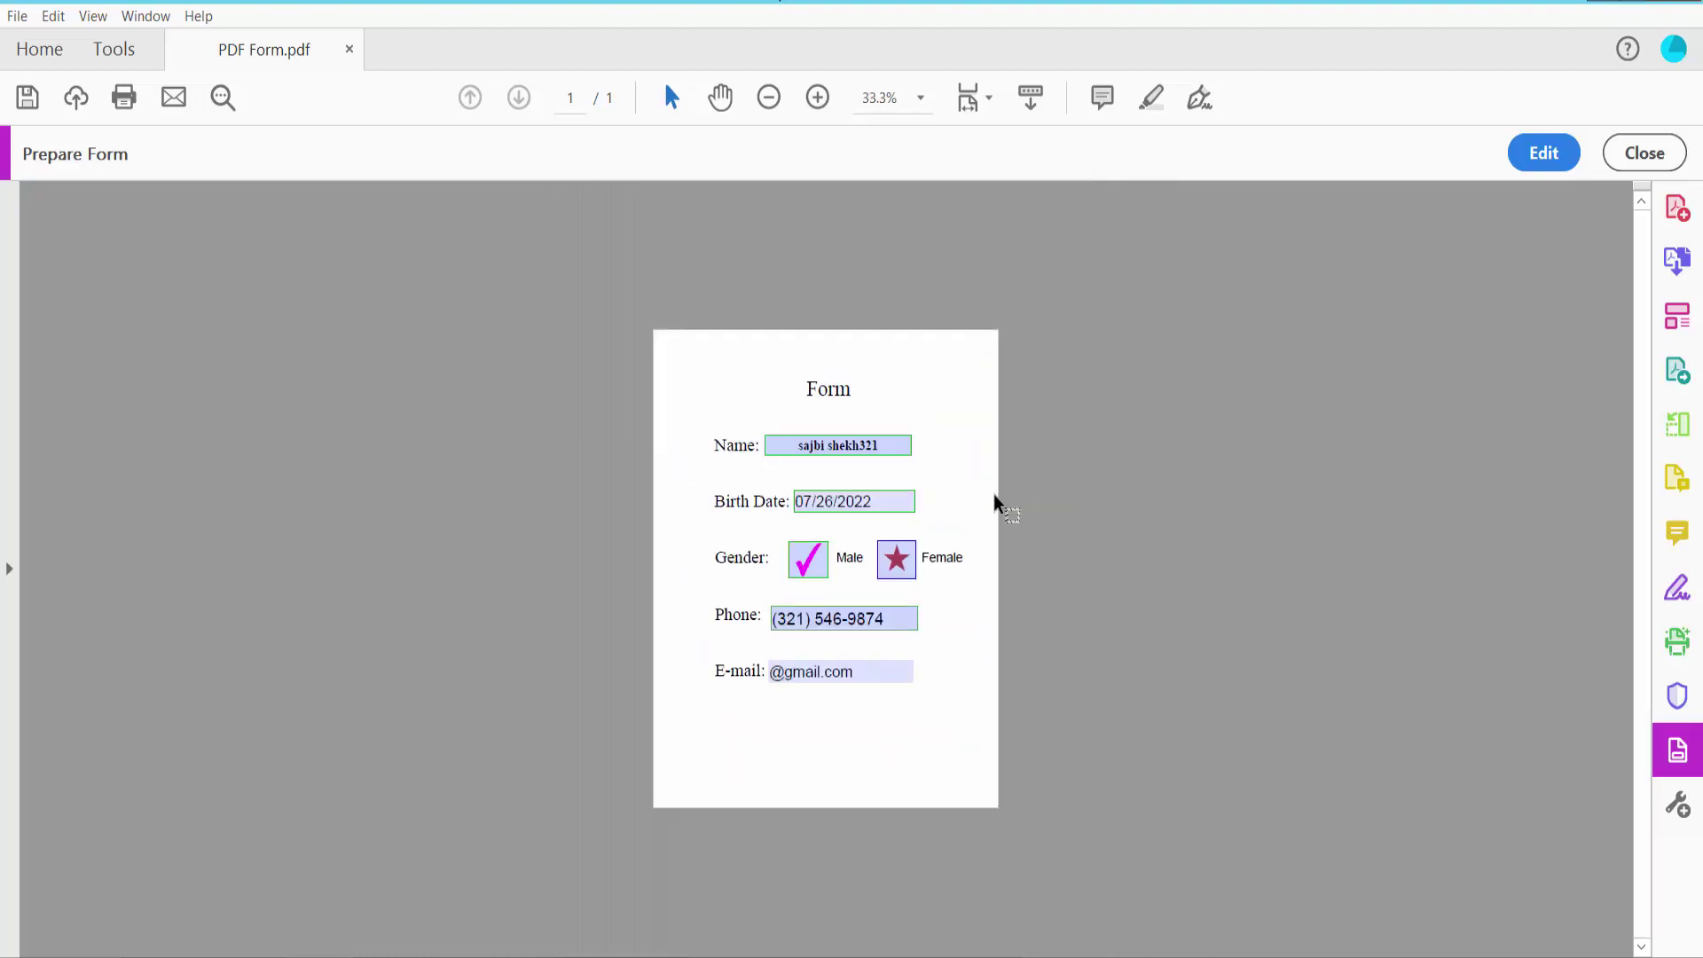
{"action": "scroll", "coordinate": [988, 501], "scroll_direction": "up", "scroll_amount": 3}
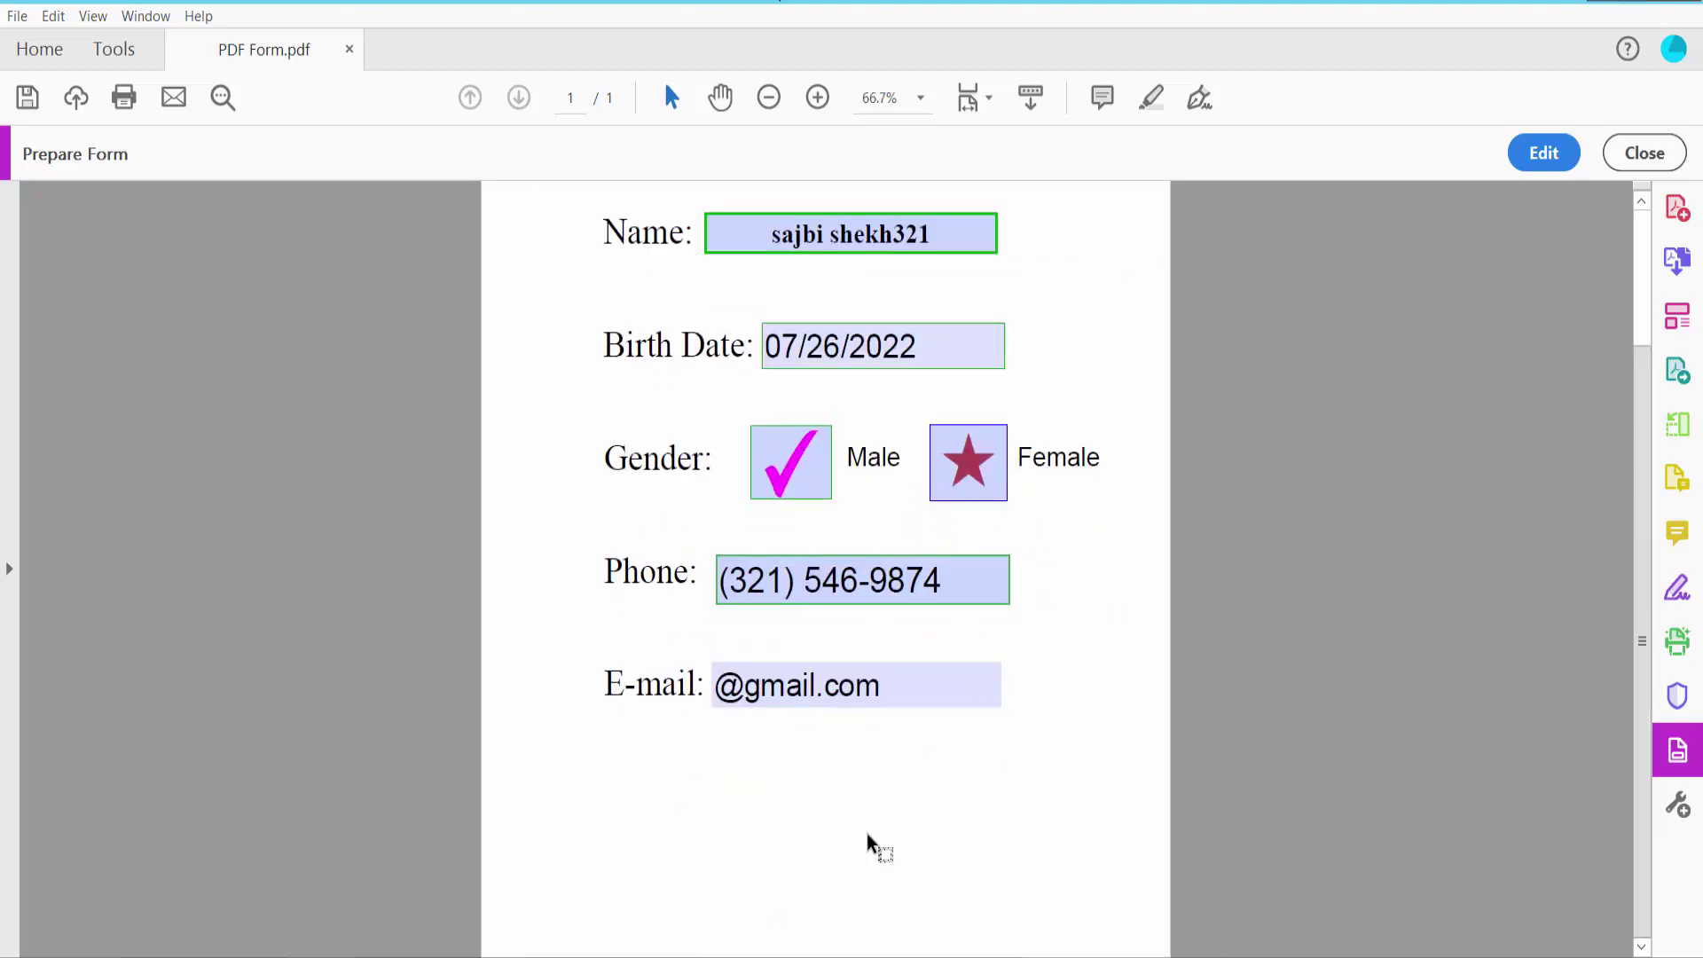
Draw a button field below the E-mail line and open its Button Properties
{"action": "left_click", "coordinate": [1529, 145]}
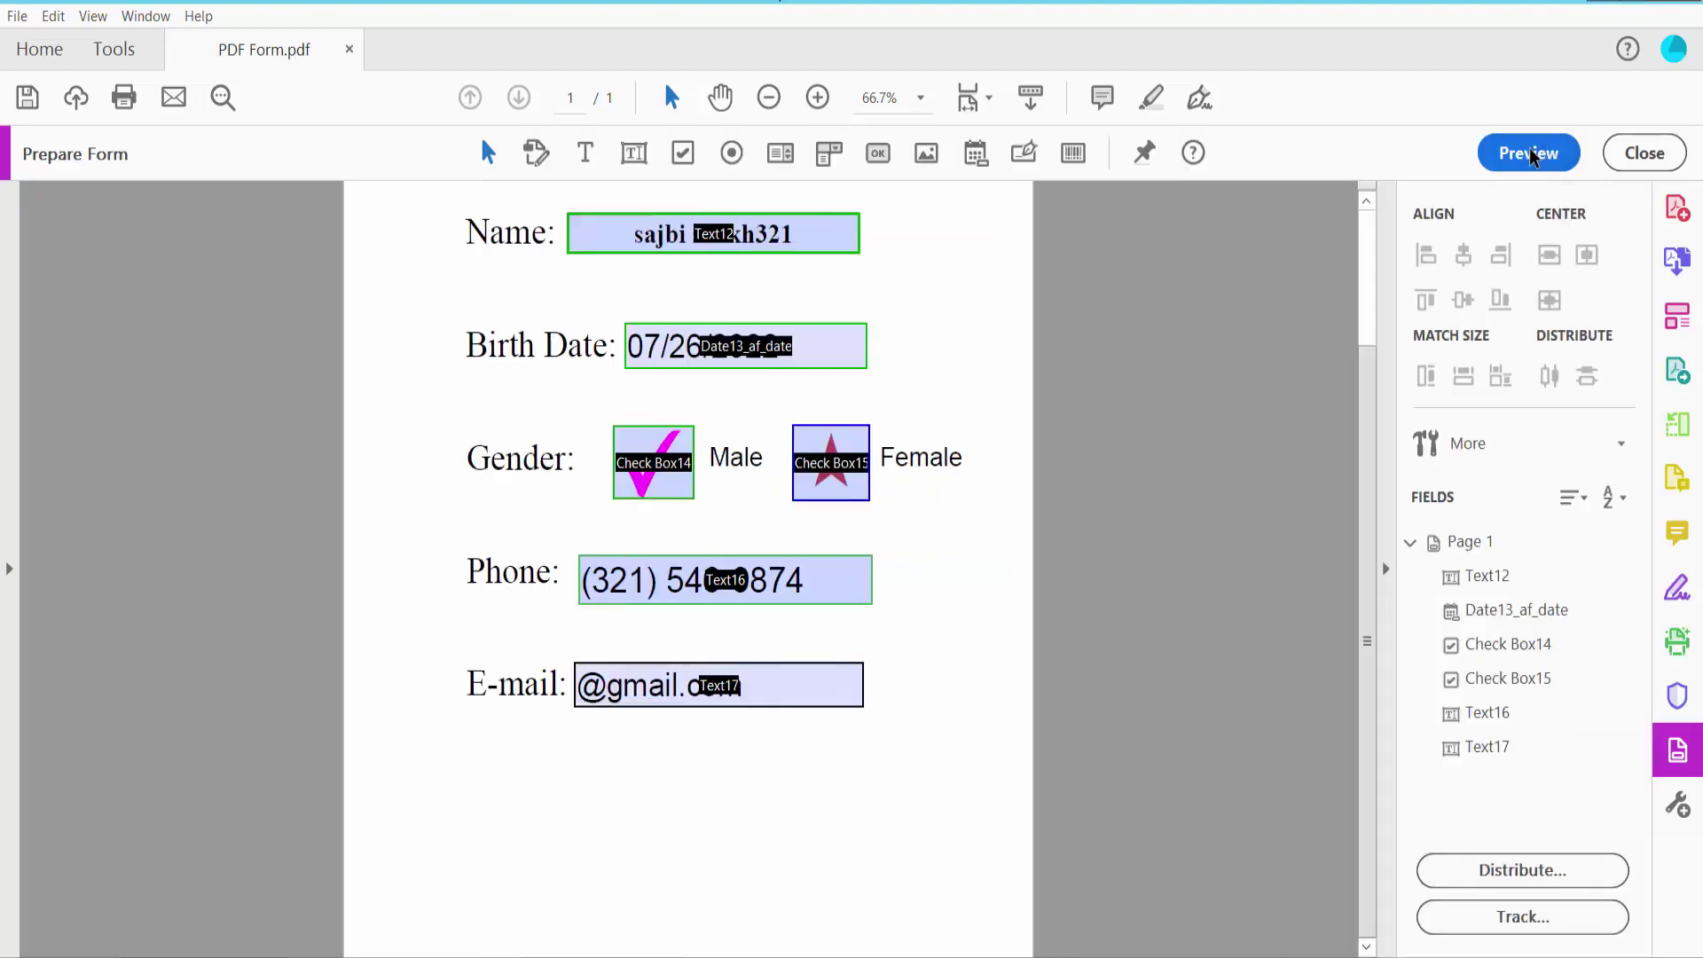
{"action": "left_click", "coordinate": [878, 152]}
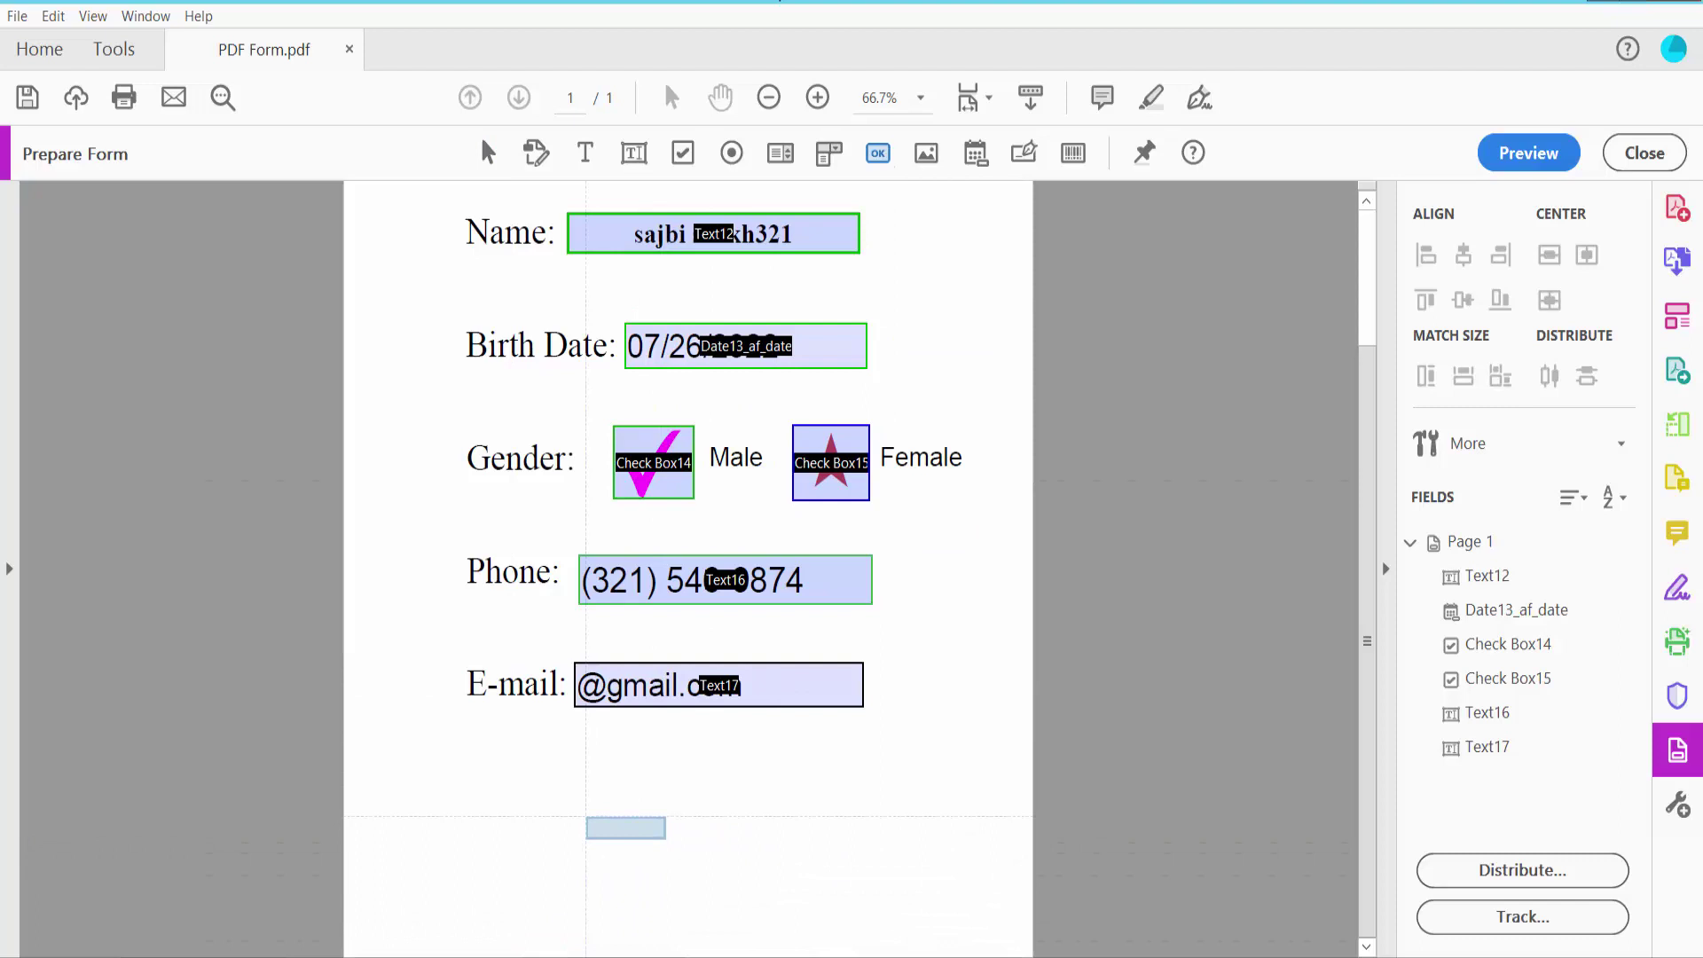
{"action": "left_click_drag", "start_coordinate": [578, 799], "coordinate": [843, 869]}
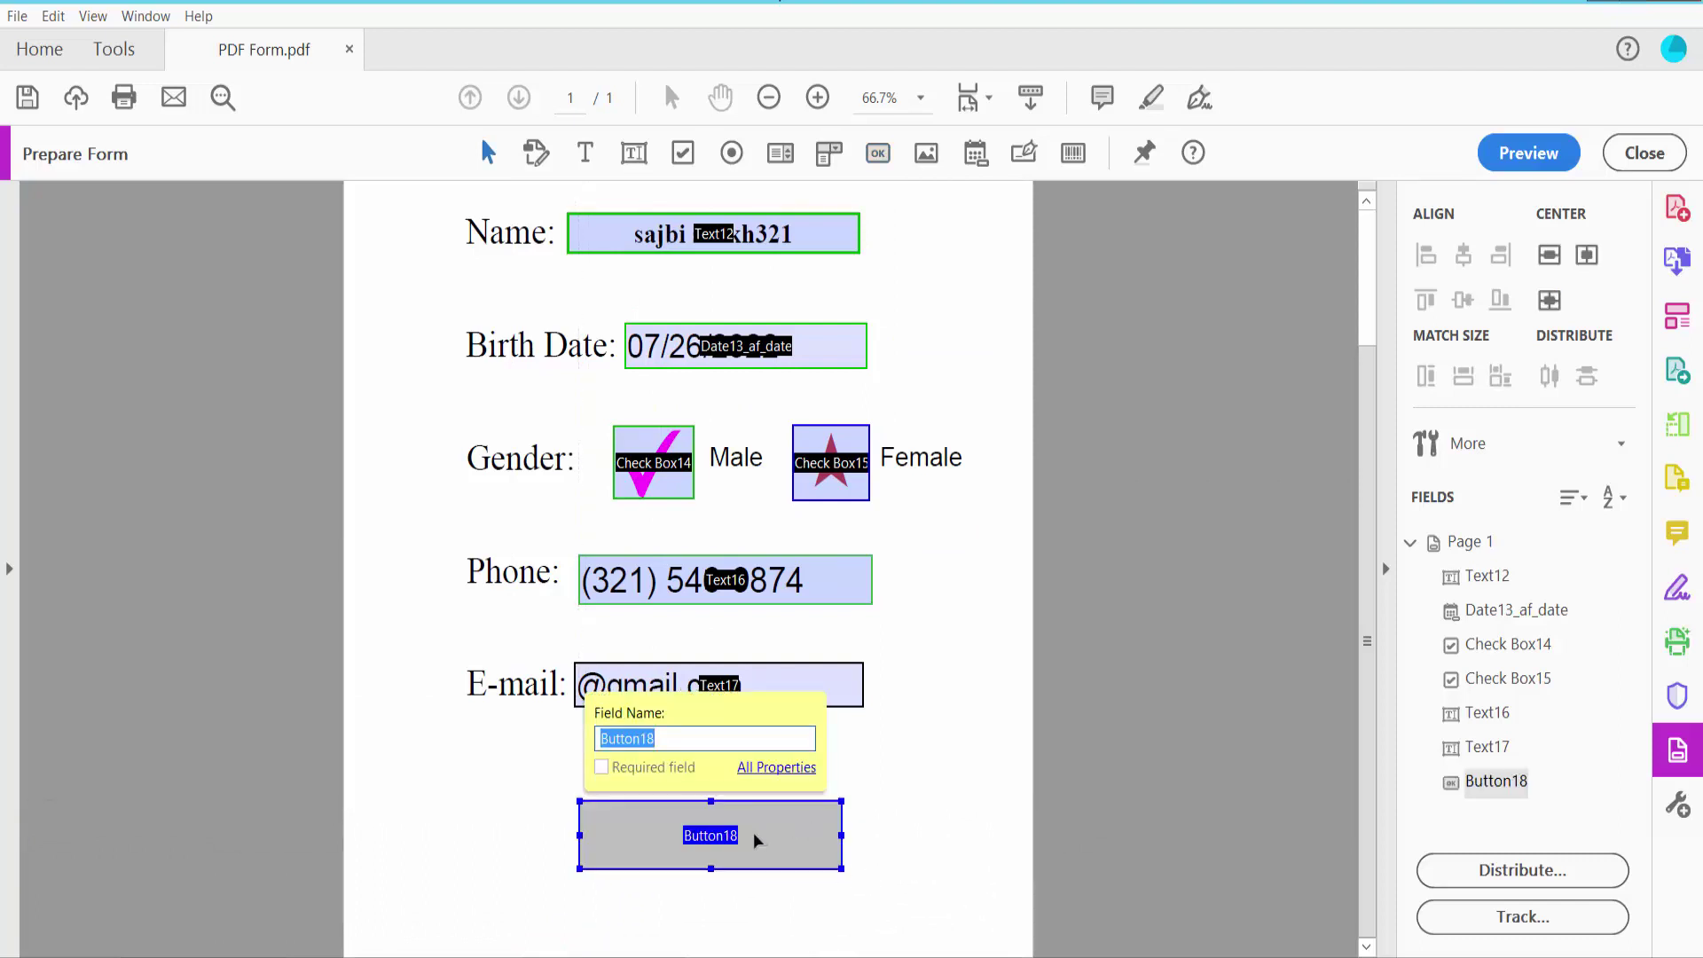
{"action": "right_click", "coordinate": [755, 838]}
{"action": "left_click", "coordinate": [821, 294]}
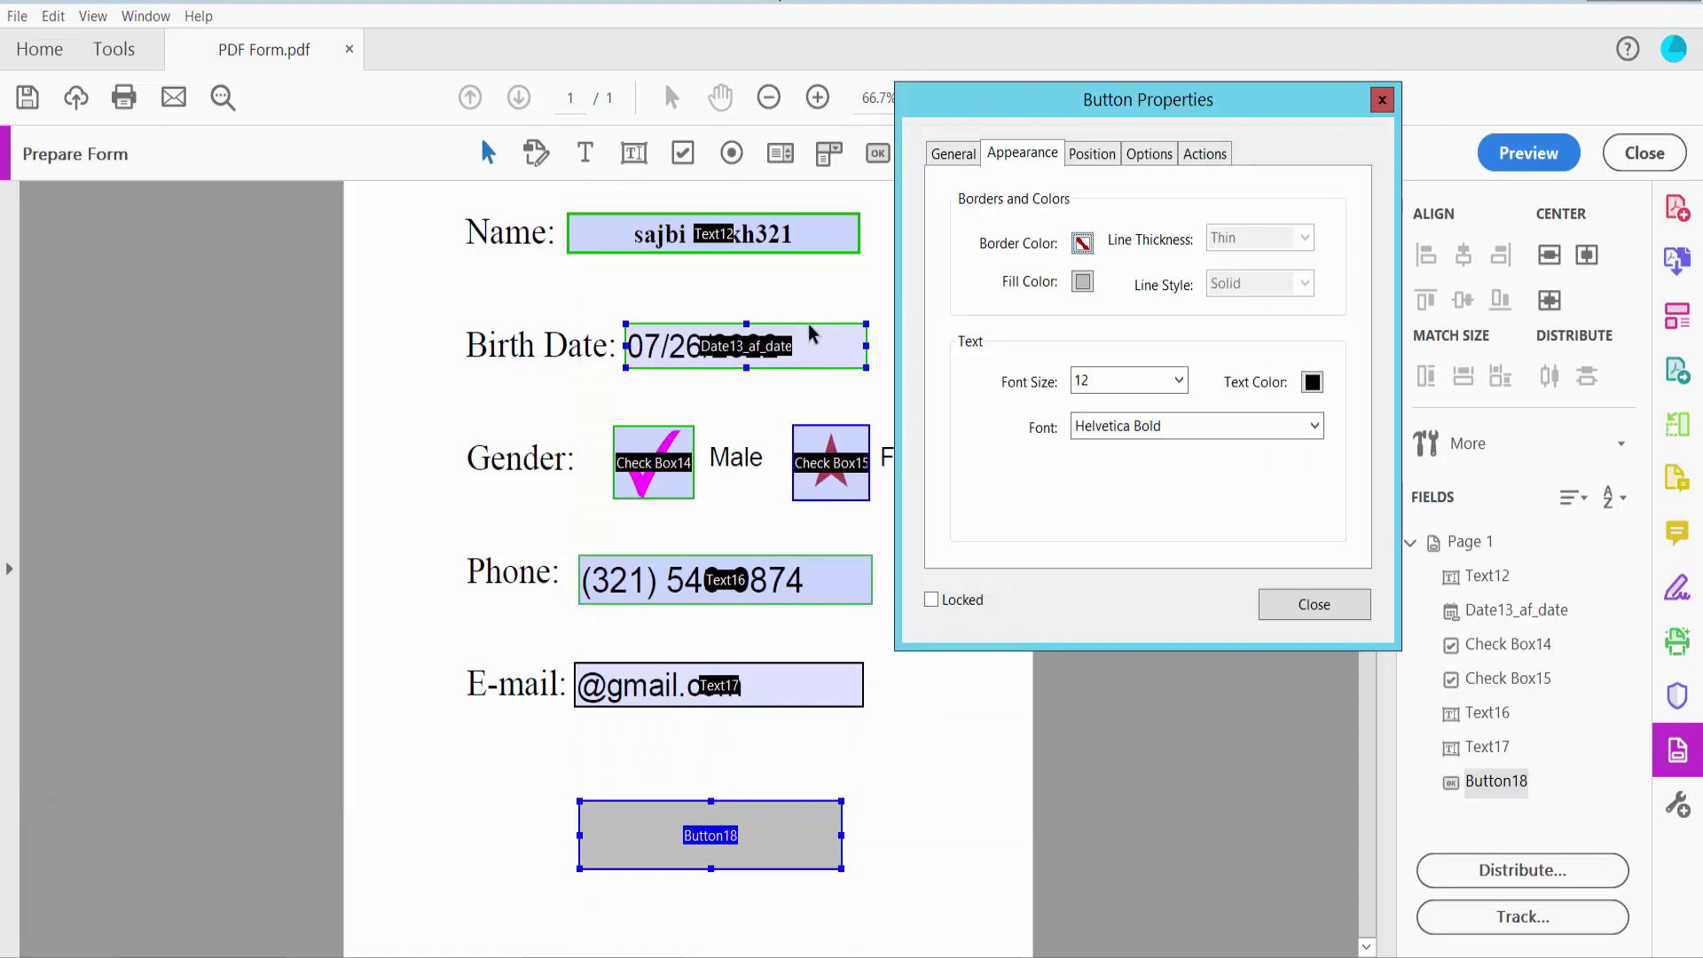
Give the button Auto green text, no fill and a medium-thickness red border
{"action": "left_click", "coordinate": [1179, 380]}
{"action": "left_click", "coordinate": [1086, 399]}
{"action": "left_click", "coordinate": [1311, 382]}
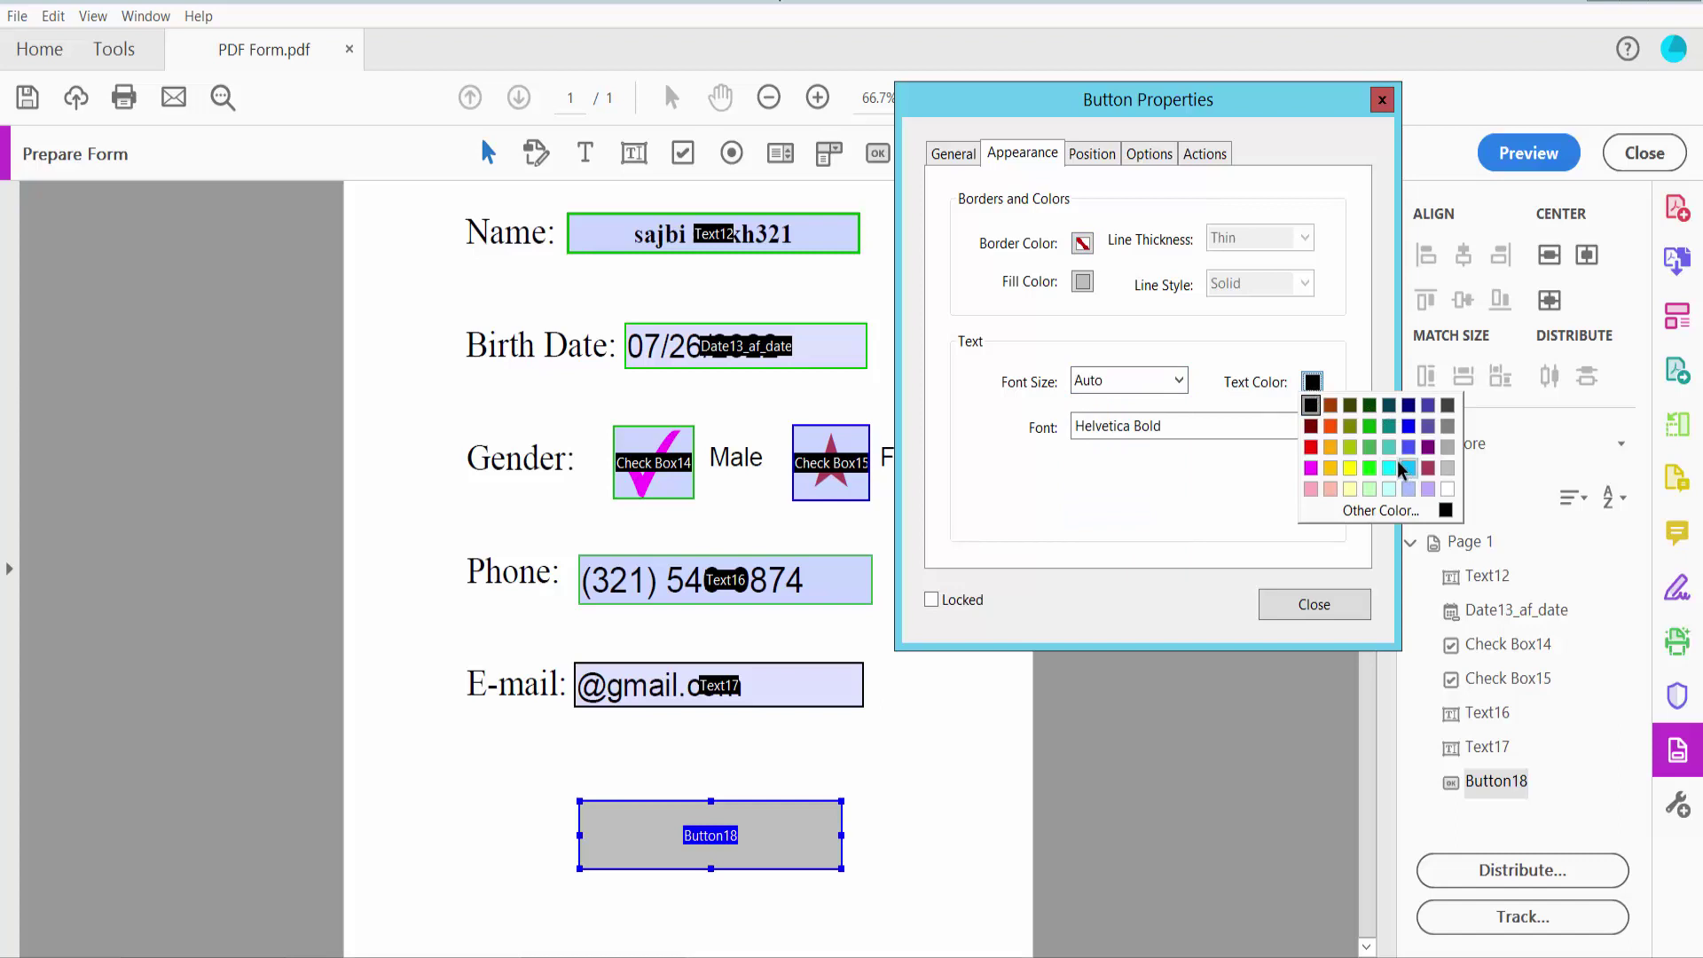
{"action": "left_click", "coordinate": [1370, 447]}
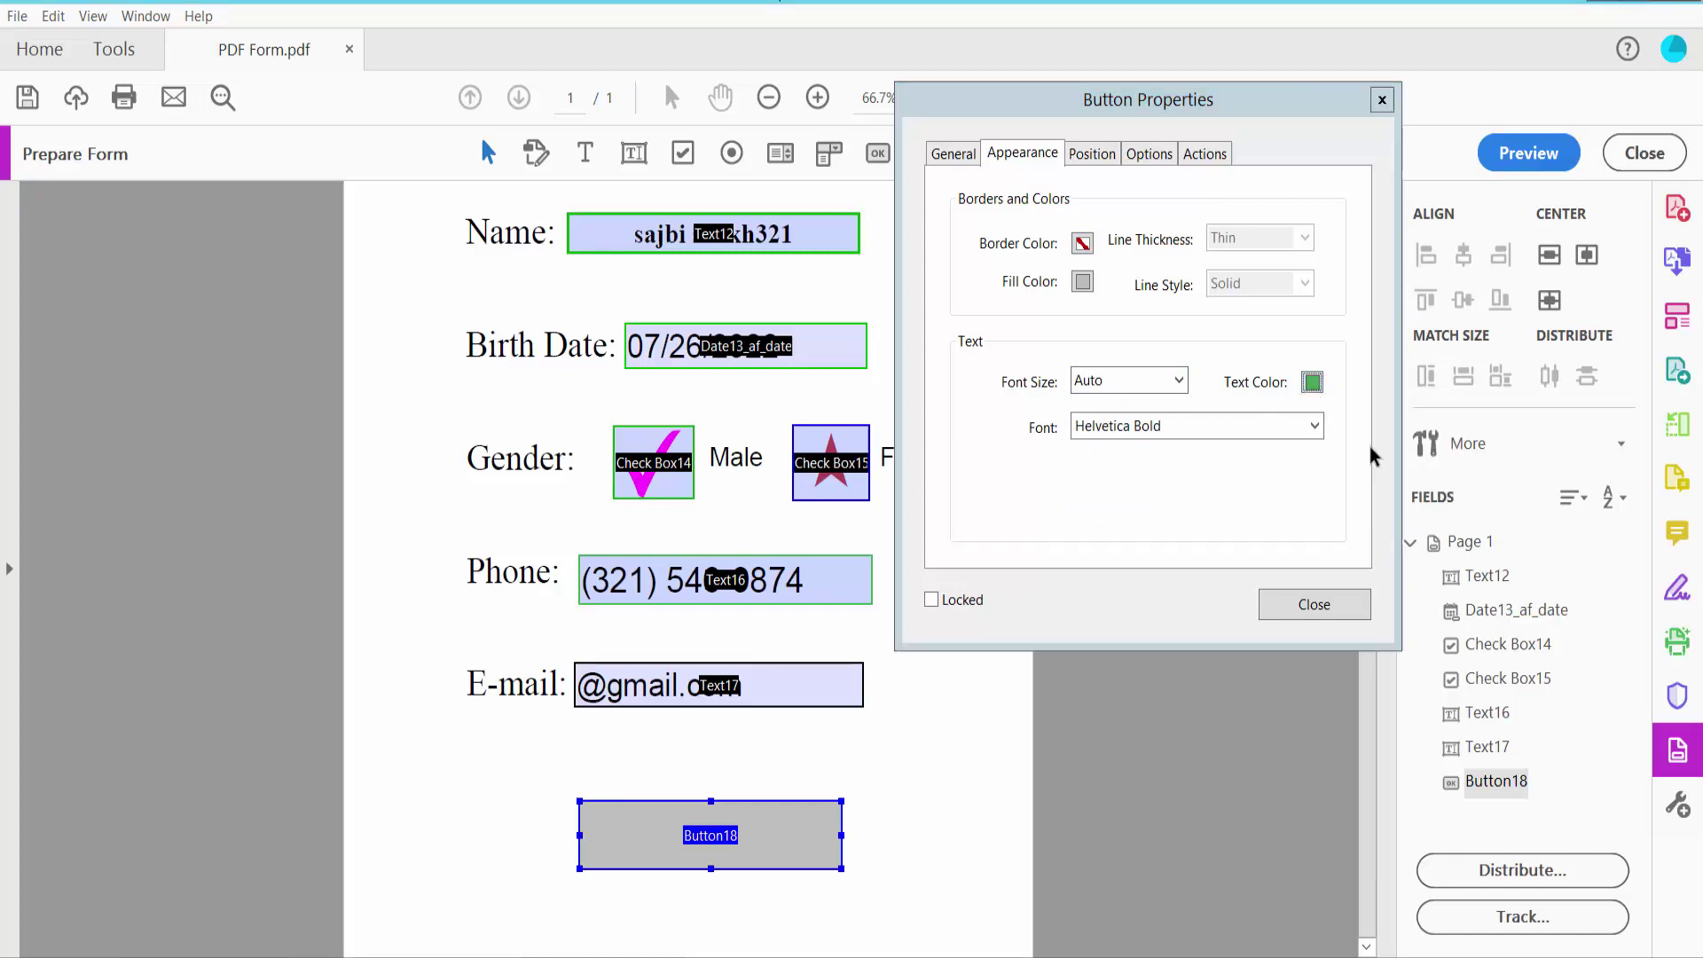
{"action": "left_click", "coordinate": [1083, 282]}
{"action": "left_click", "coordinate": [1145, 301]}
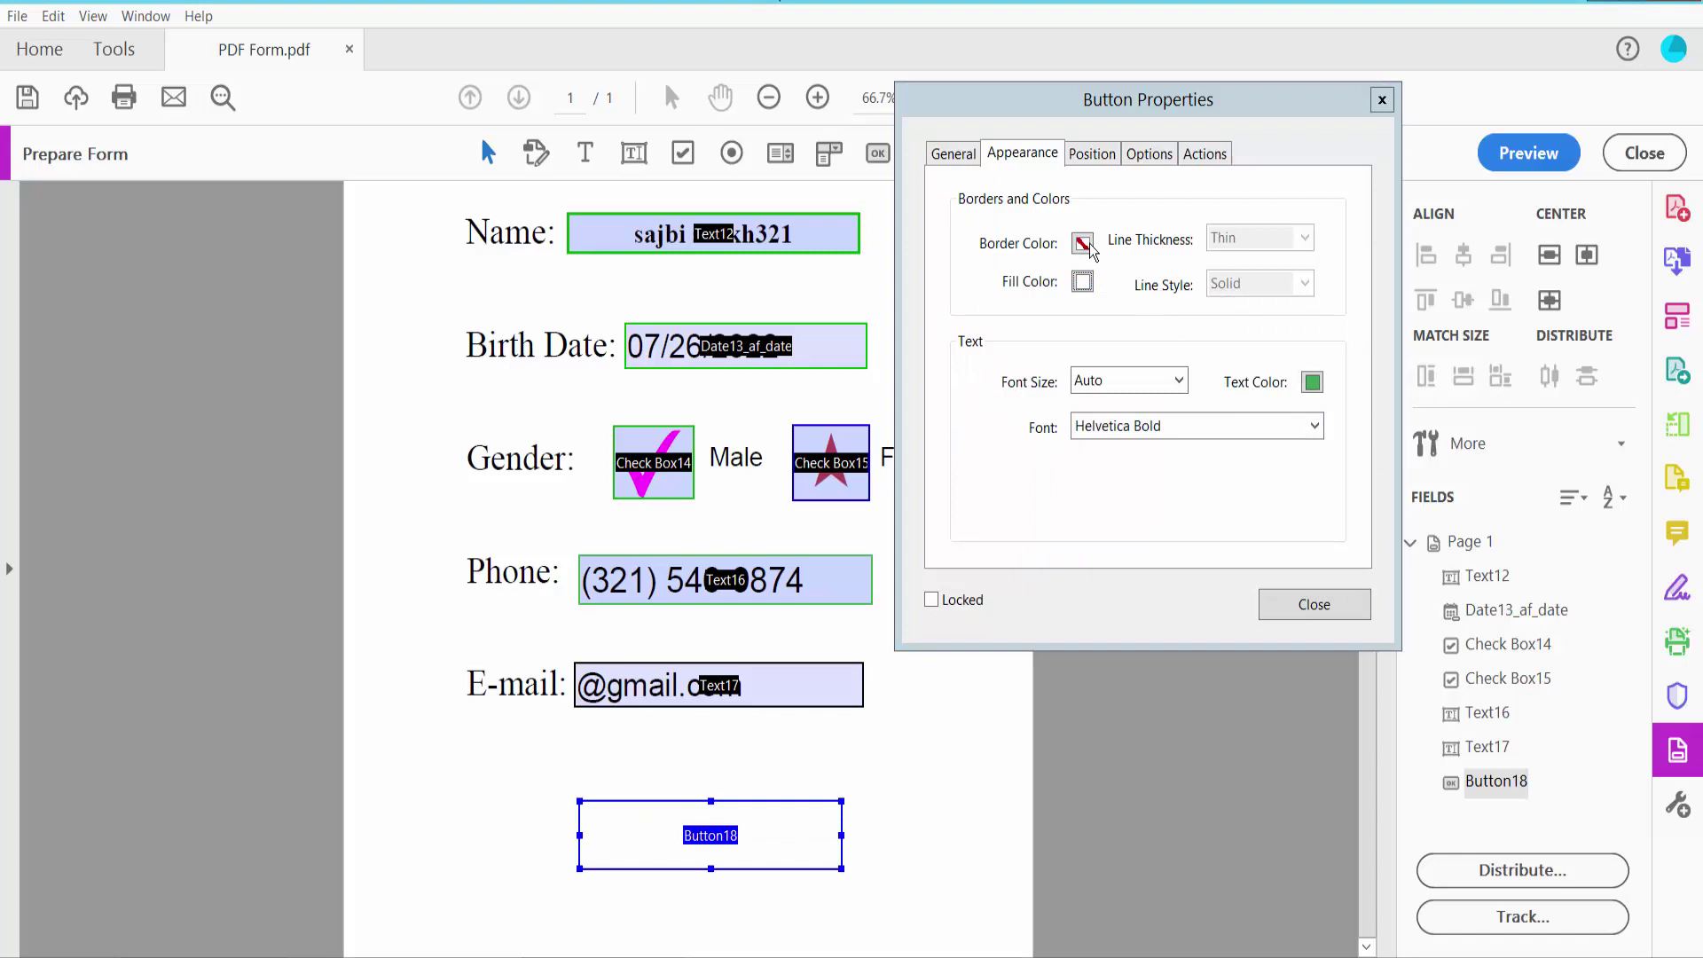
{"action": "left_click", "coordinate": [1084, 245]}
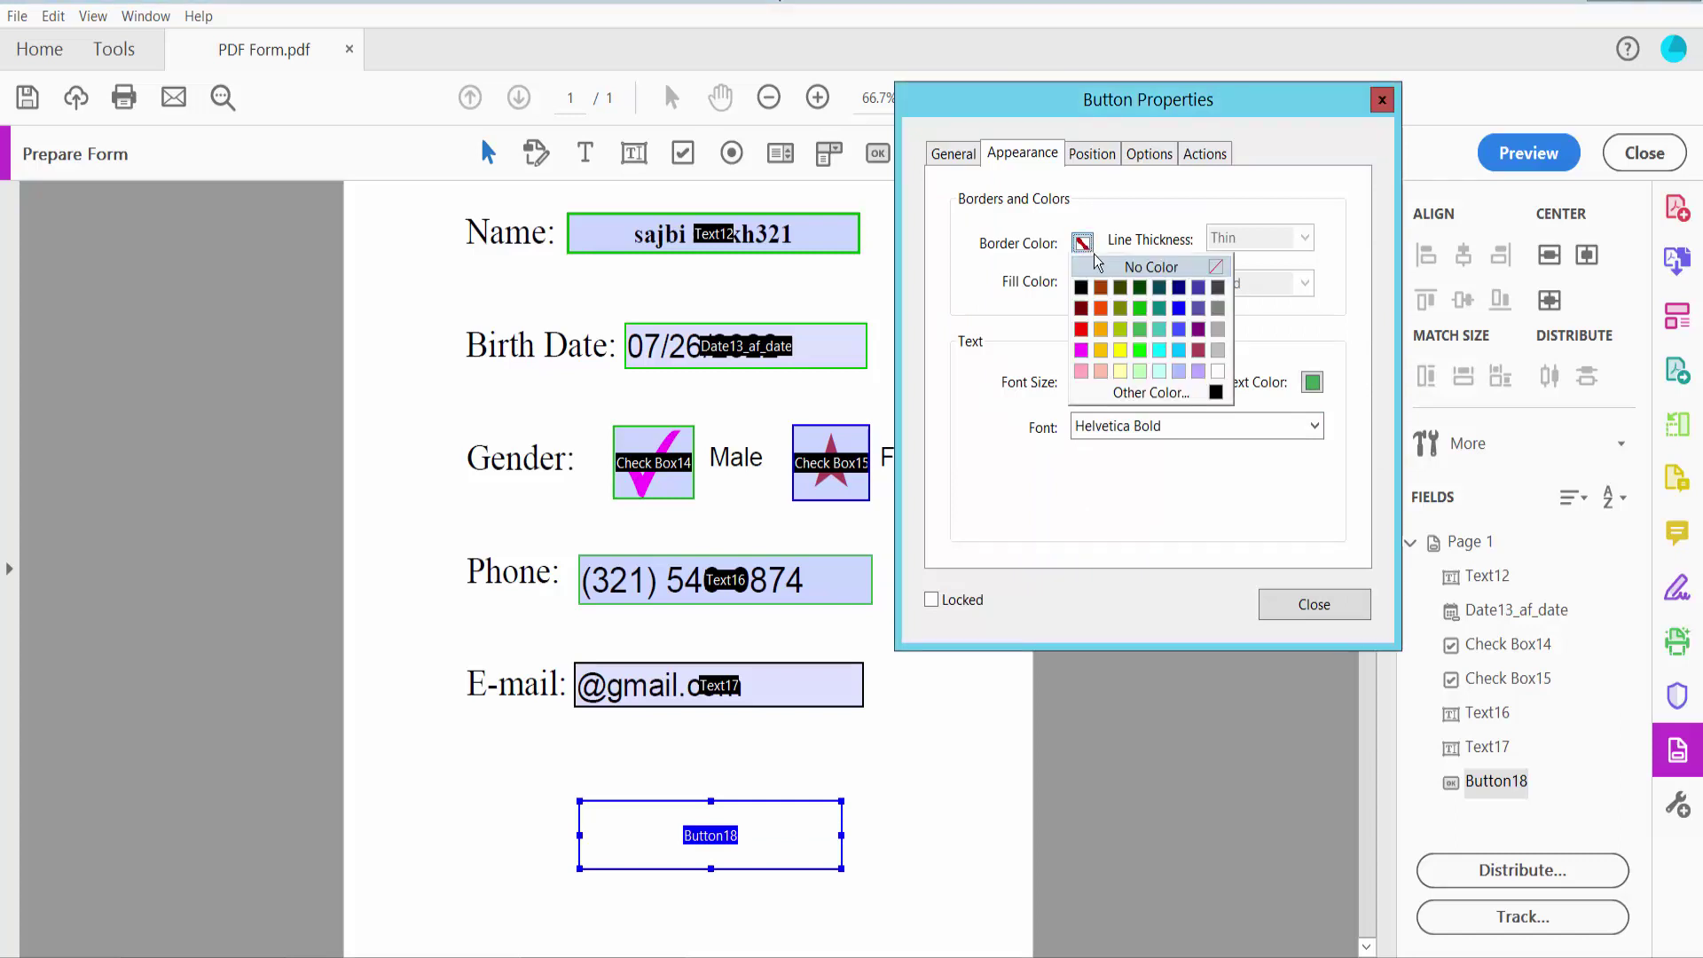
{"action": "left_click", "coordinate": [1081, 329]}
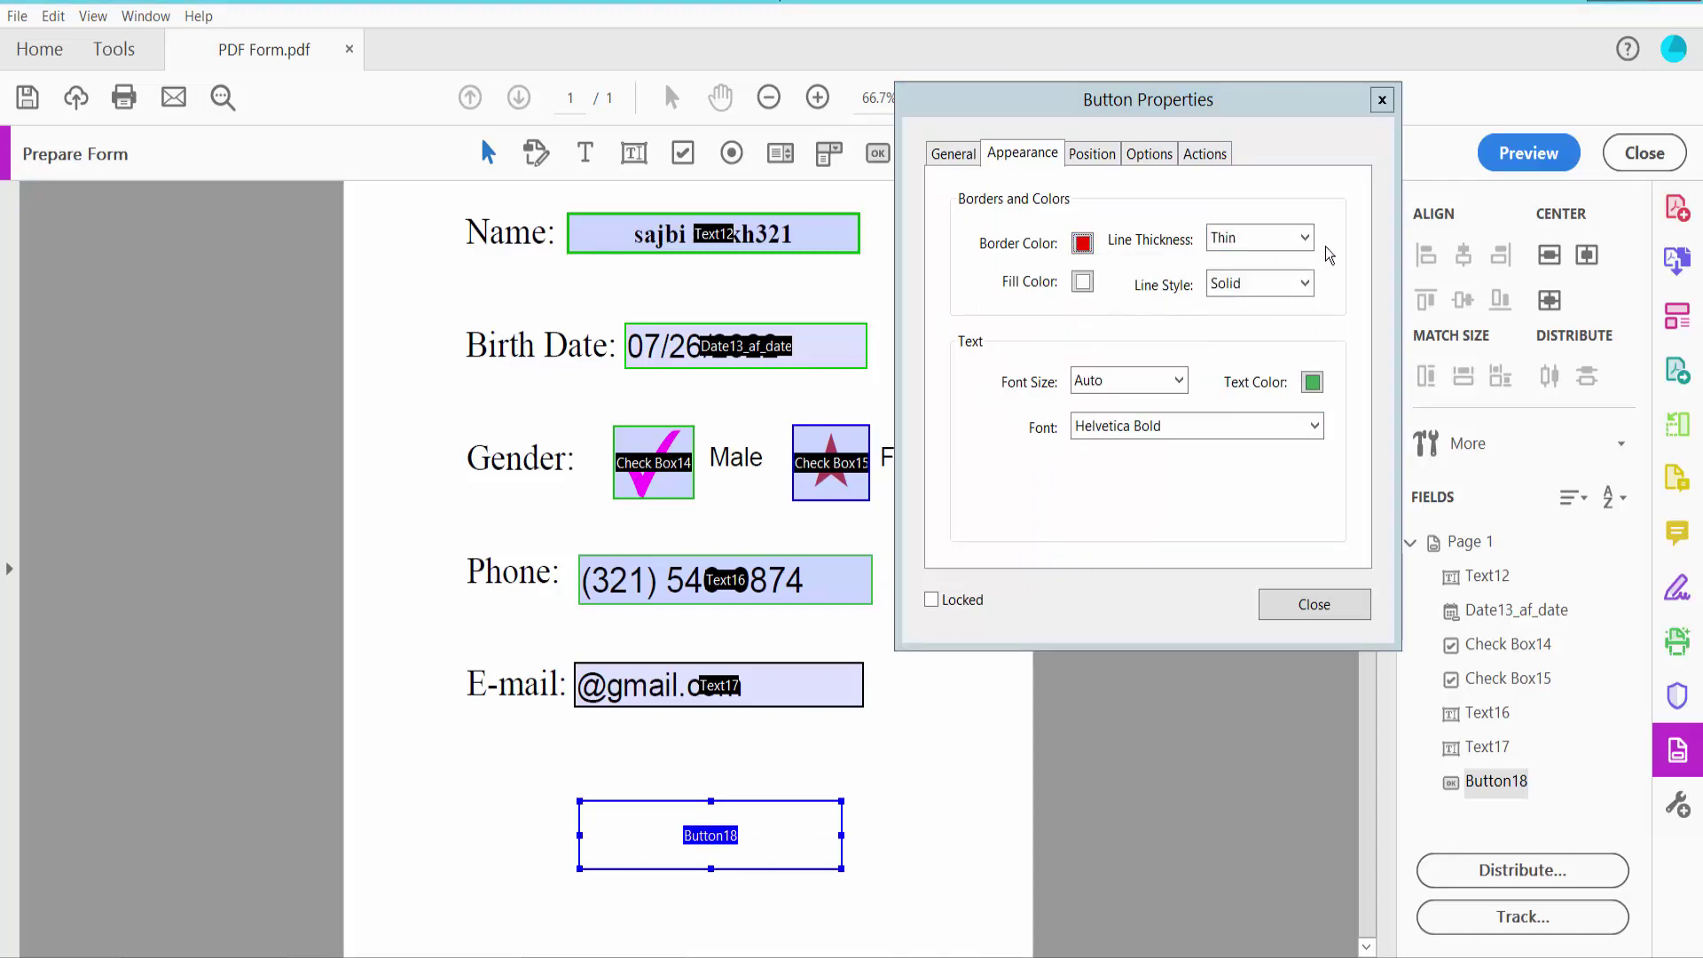
{"action": "left_click", "coordinate": [1268, 253]}
{"action": "left_click", "coordinate": [1274, 271]}
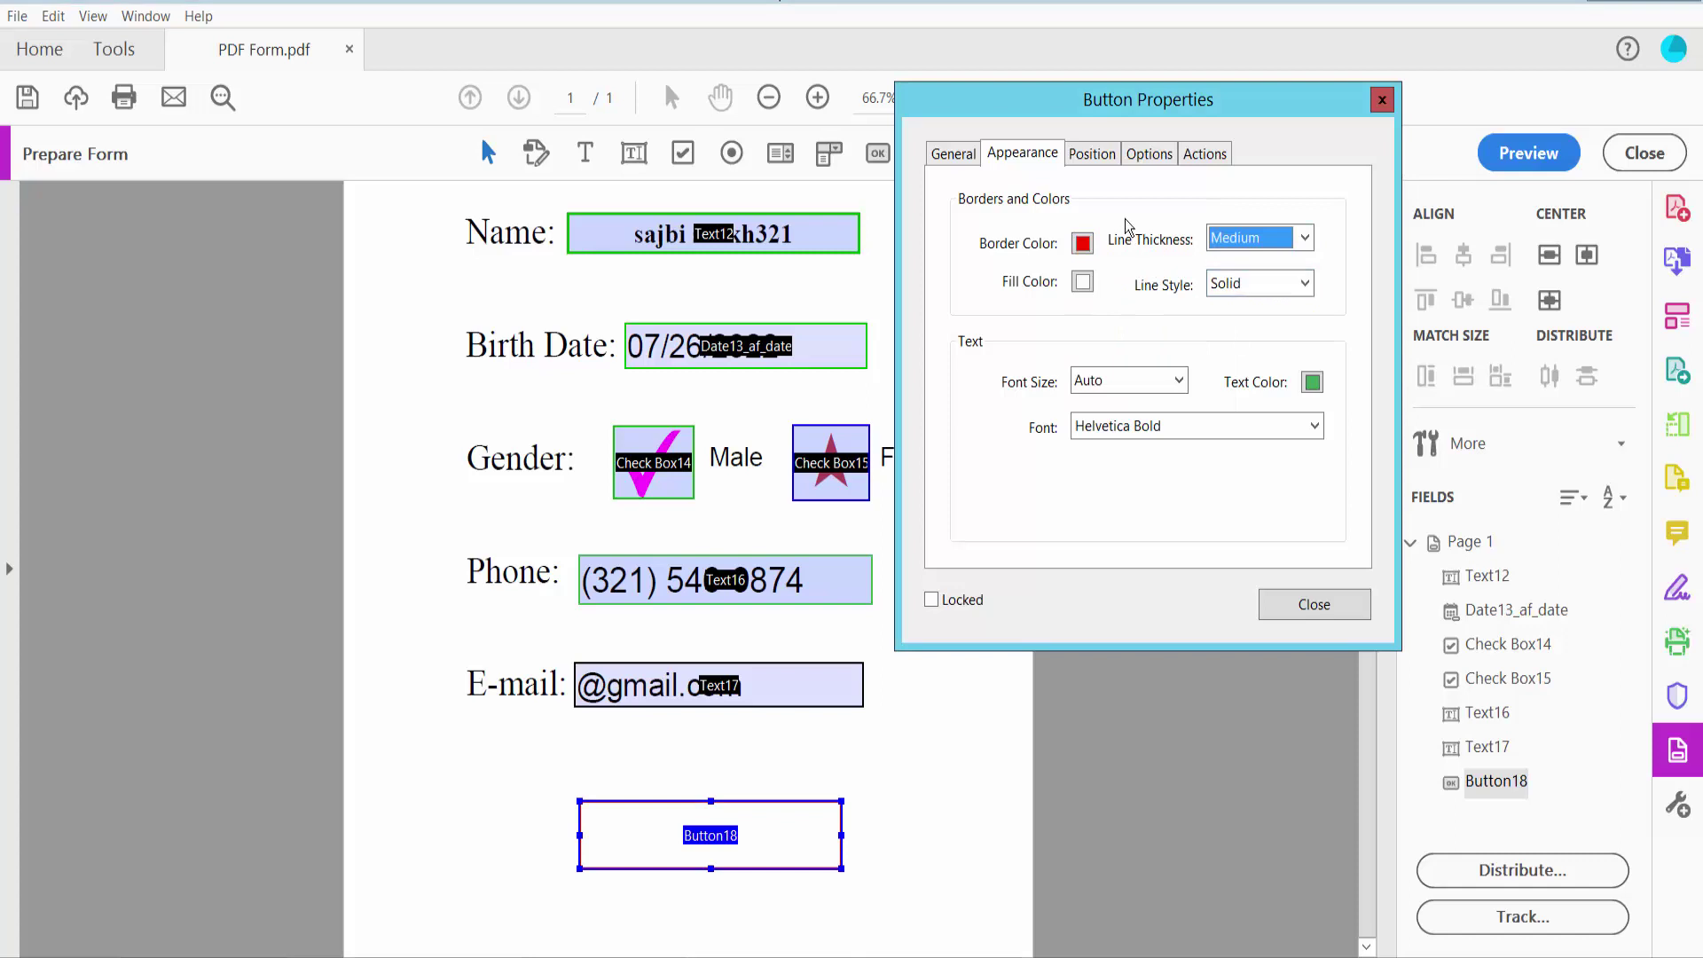
Enter Email as the button's label on the Options tab
{"action": "left_click", "coordinate": [1101, 158]}
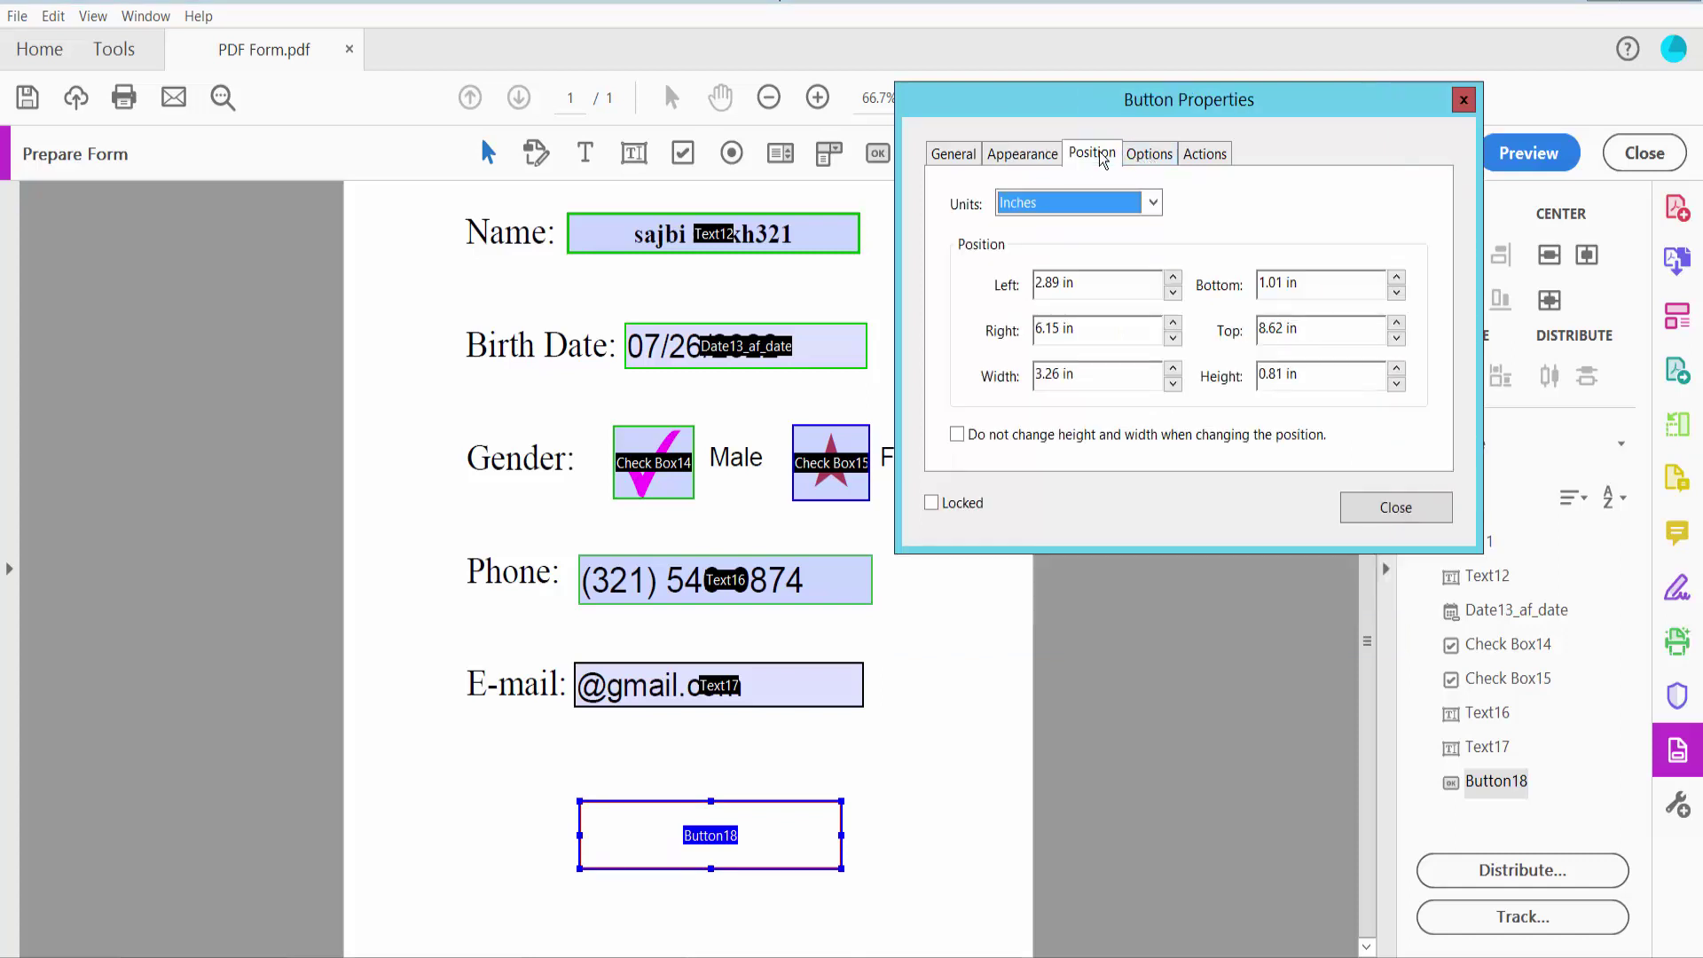
{"action": "left_click", "coordinate": [1146, 156]}
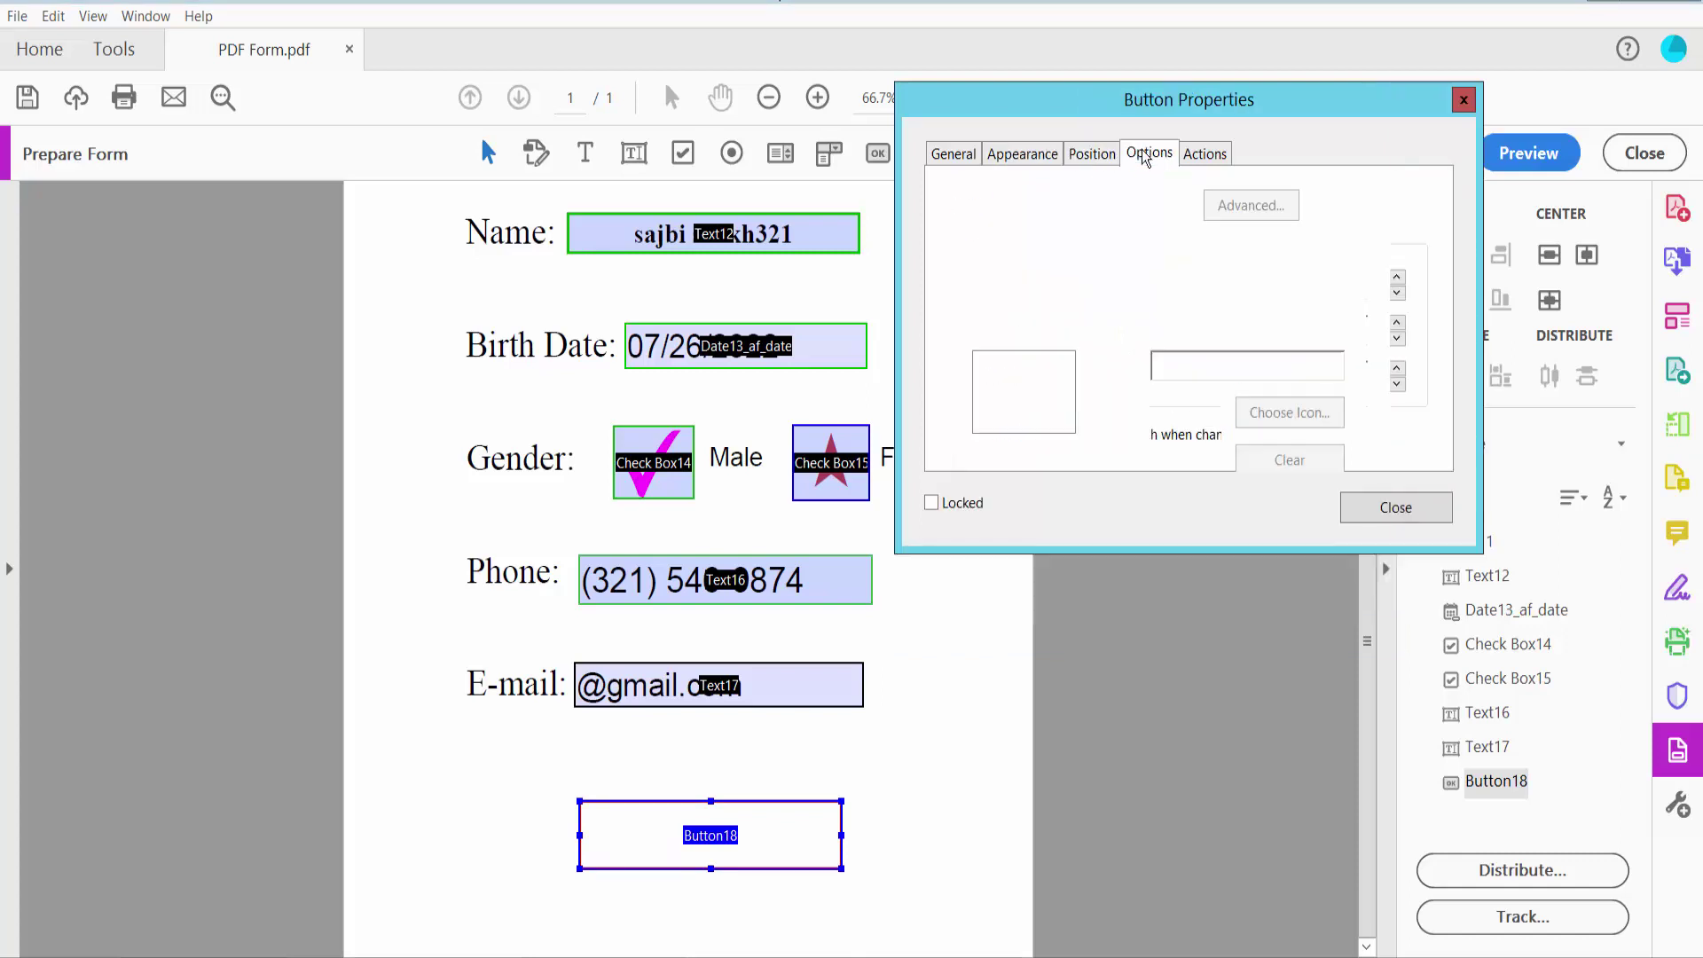
{"action": "left_click", "coordinate": [1198, 361]}
{"action": "type", "text": "Email"}
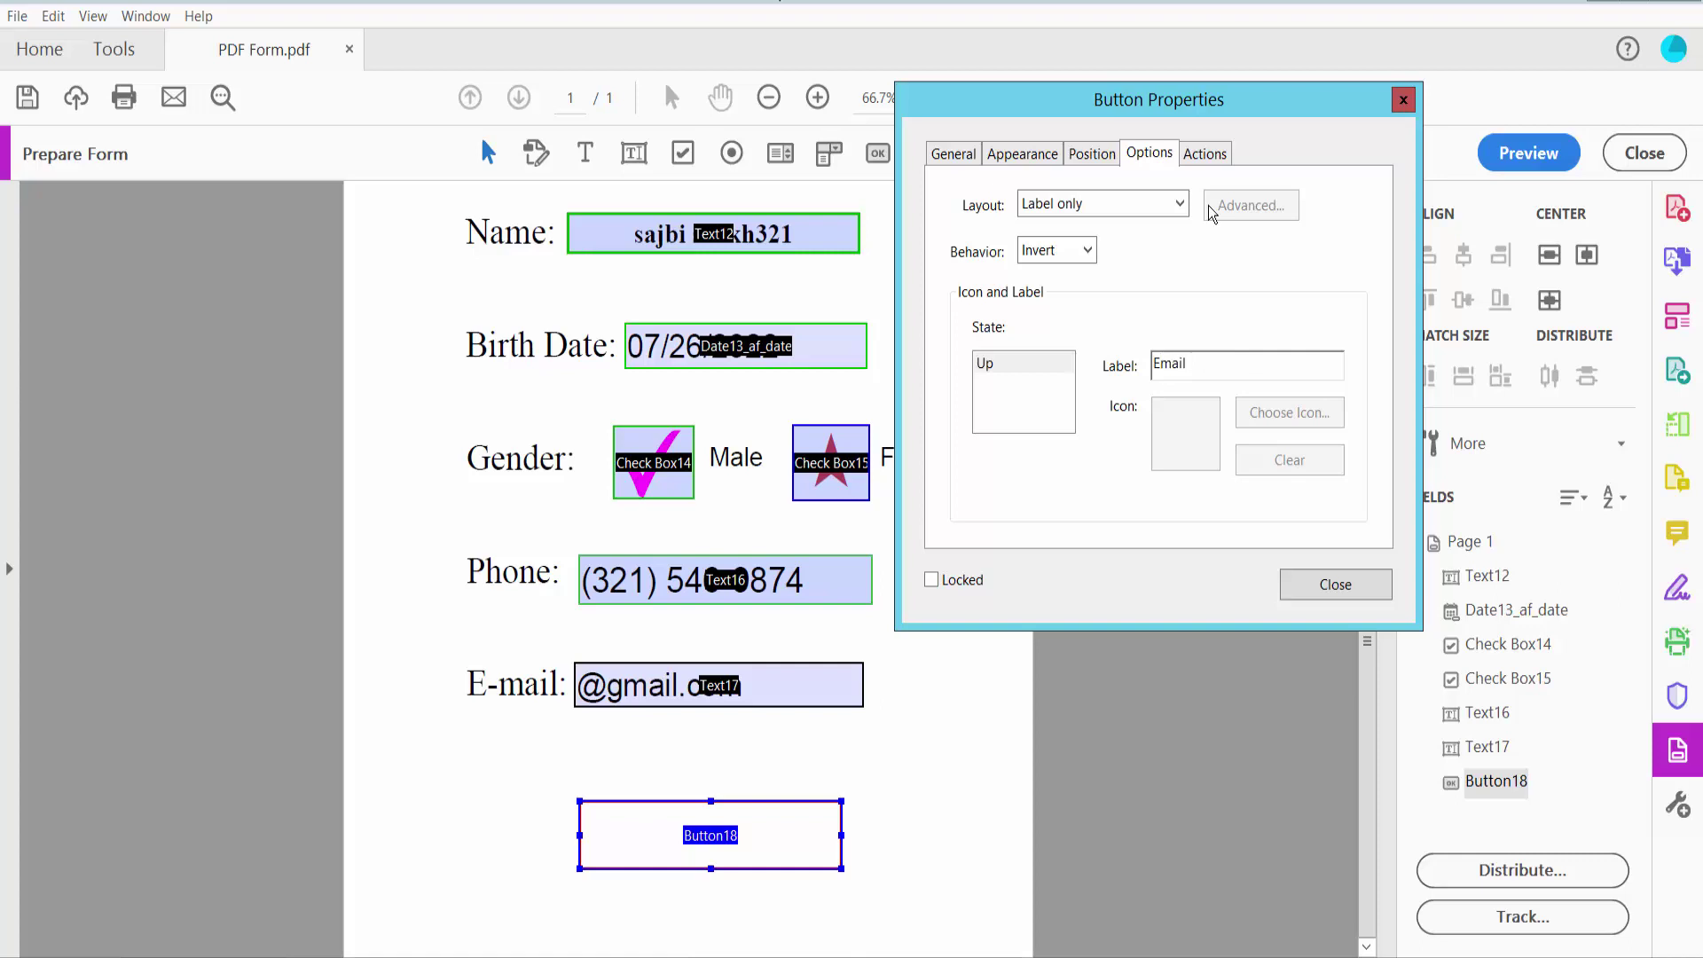
Add a Submit a form action to the button's Actions
{"action": "left_click", "coordinate": [1203, 154]}
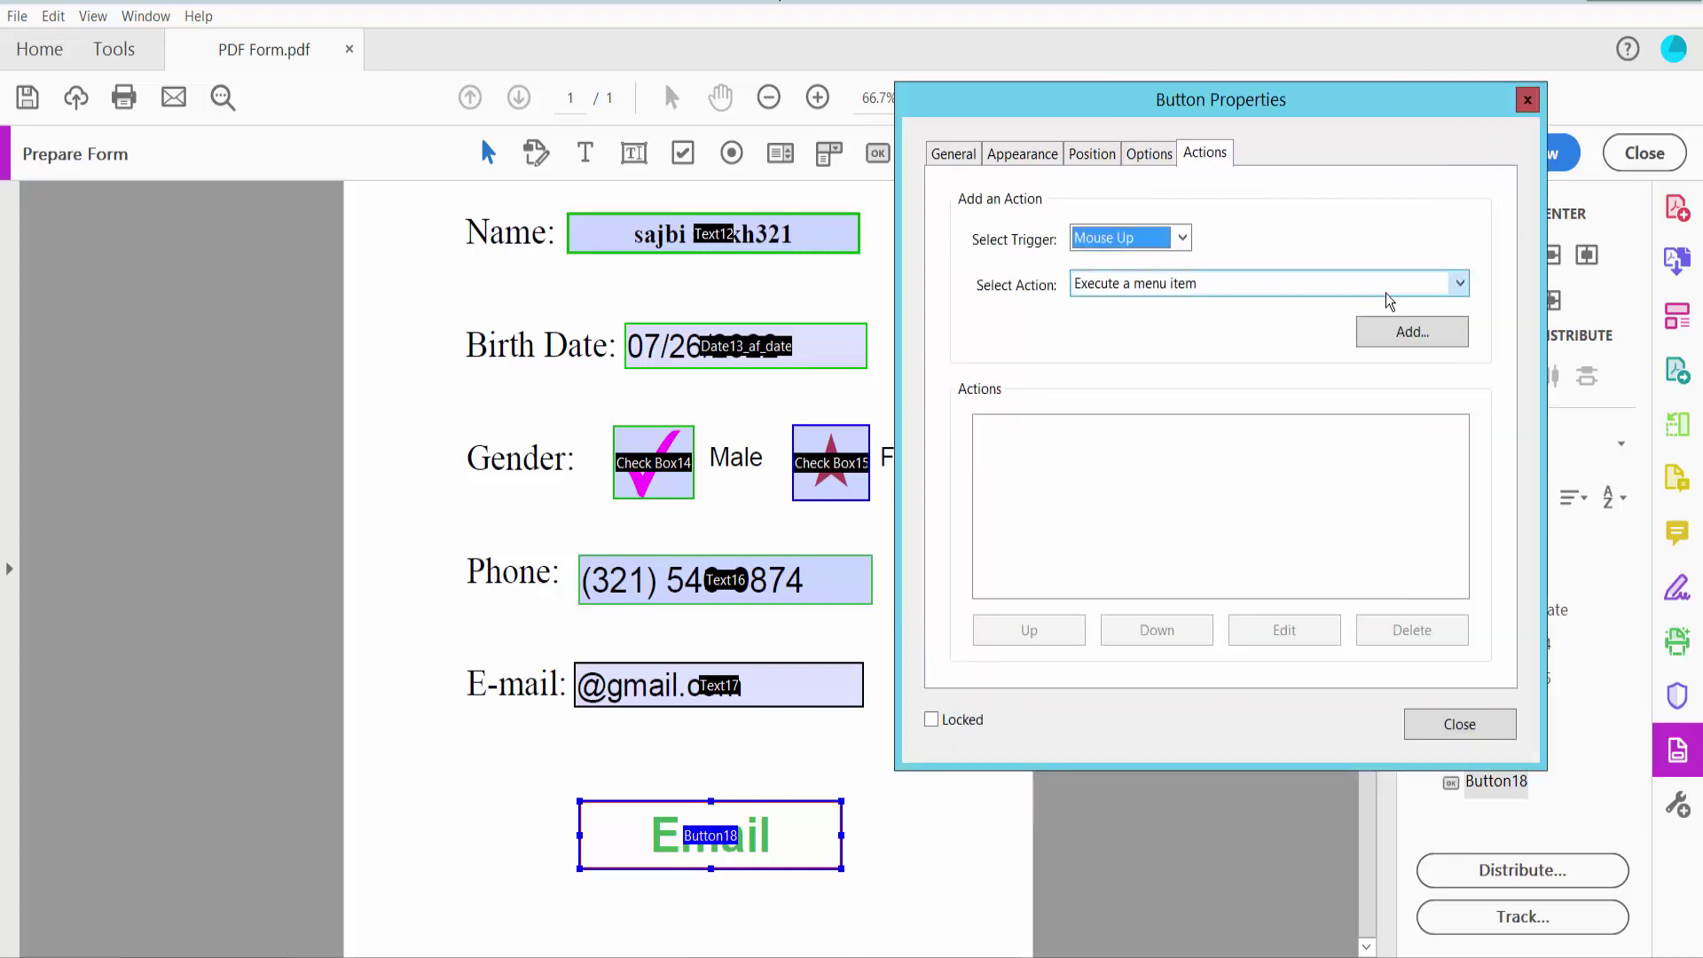
{"action": "left_click", "coordinate": [1458, 284]}
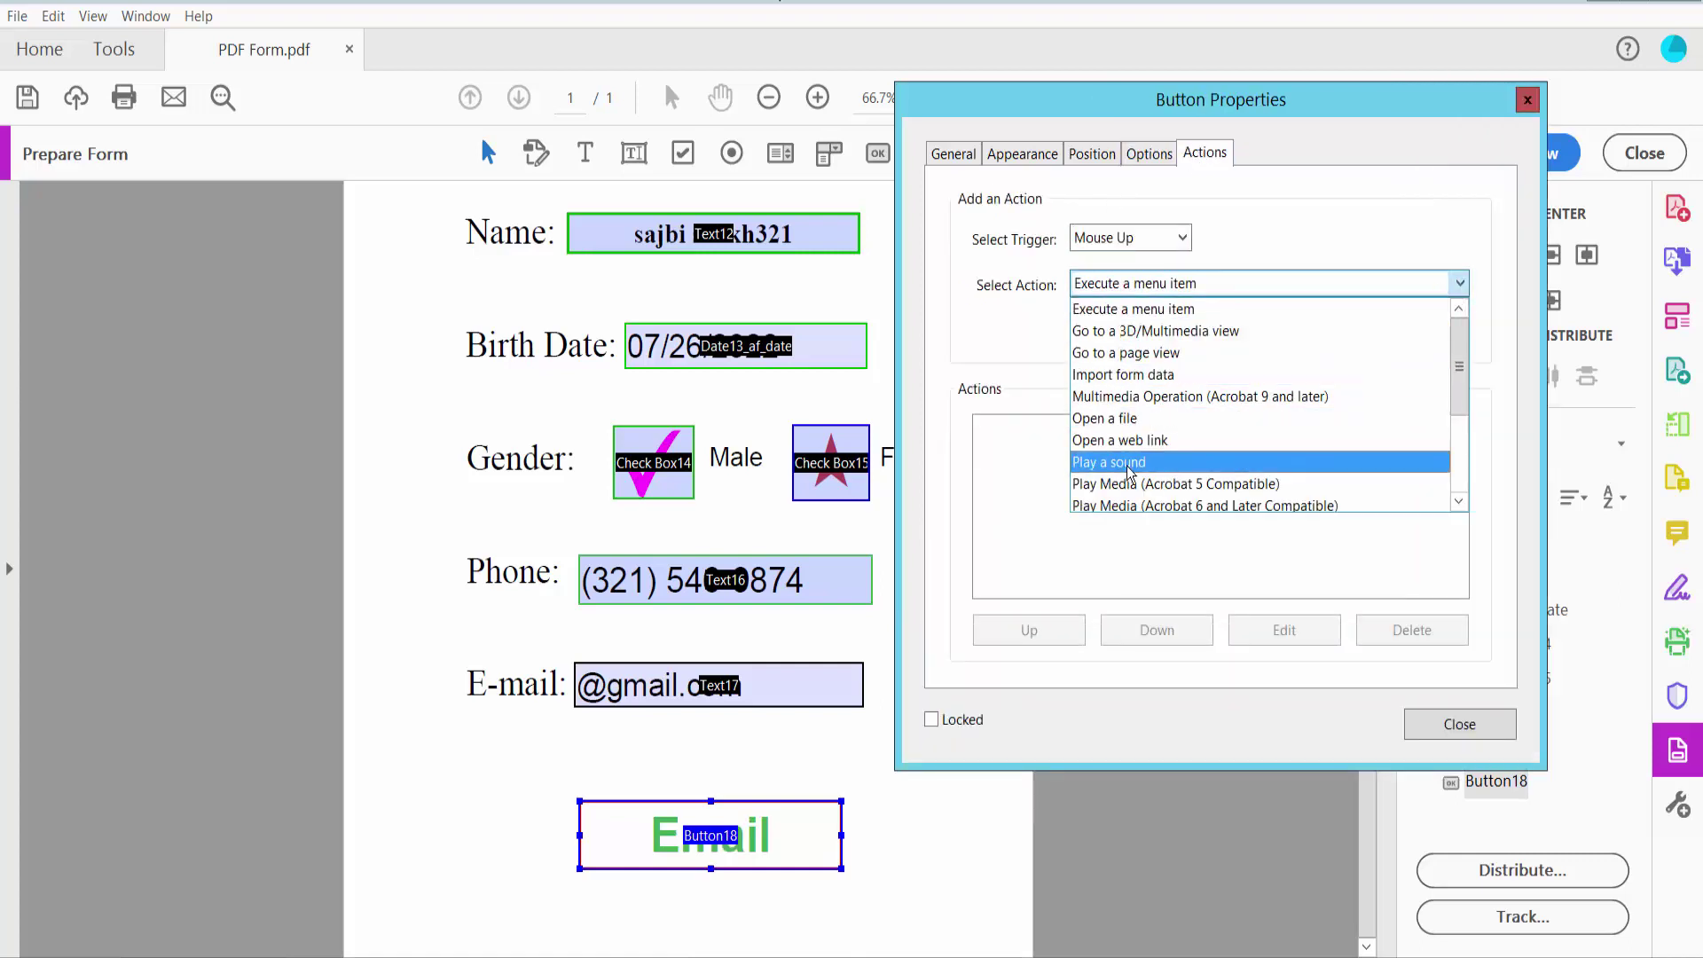
{"action": "scroll", "coordinate": [1148, 479], "scroll_direction": "down", "scroll_amount": 3}
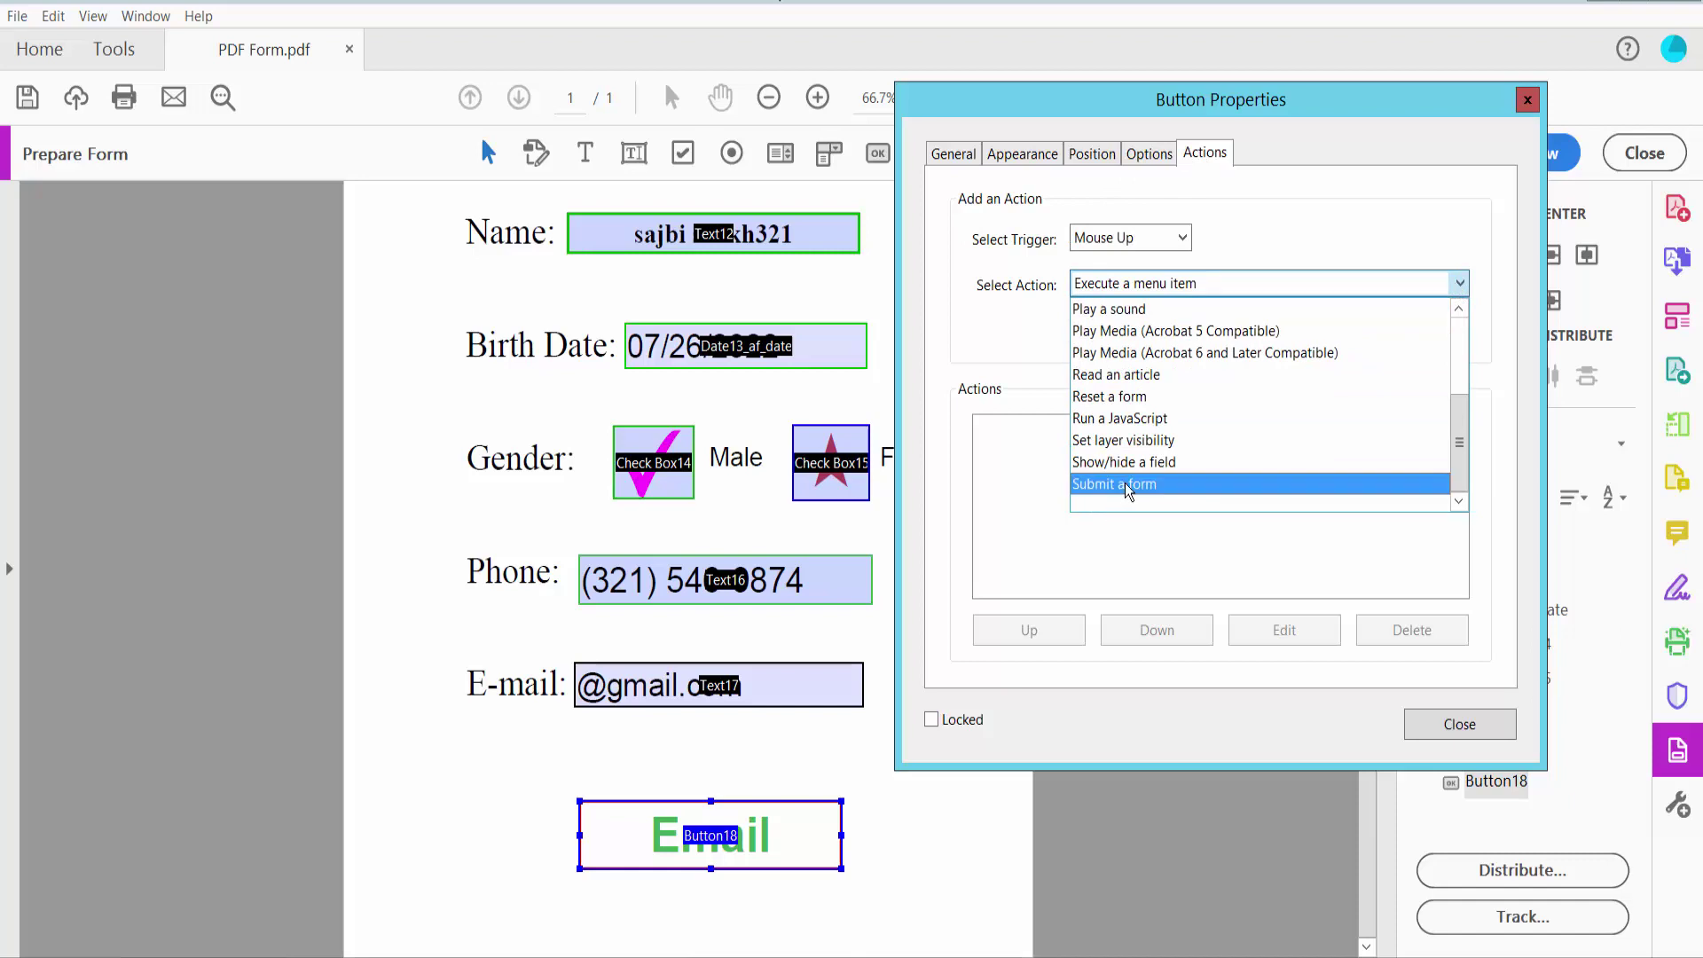
{"action": "left_click", "coordinate": [1123, 484]}
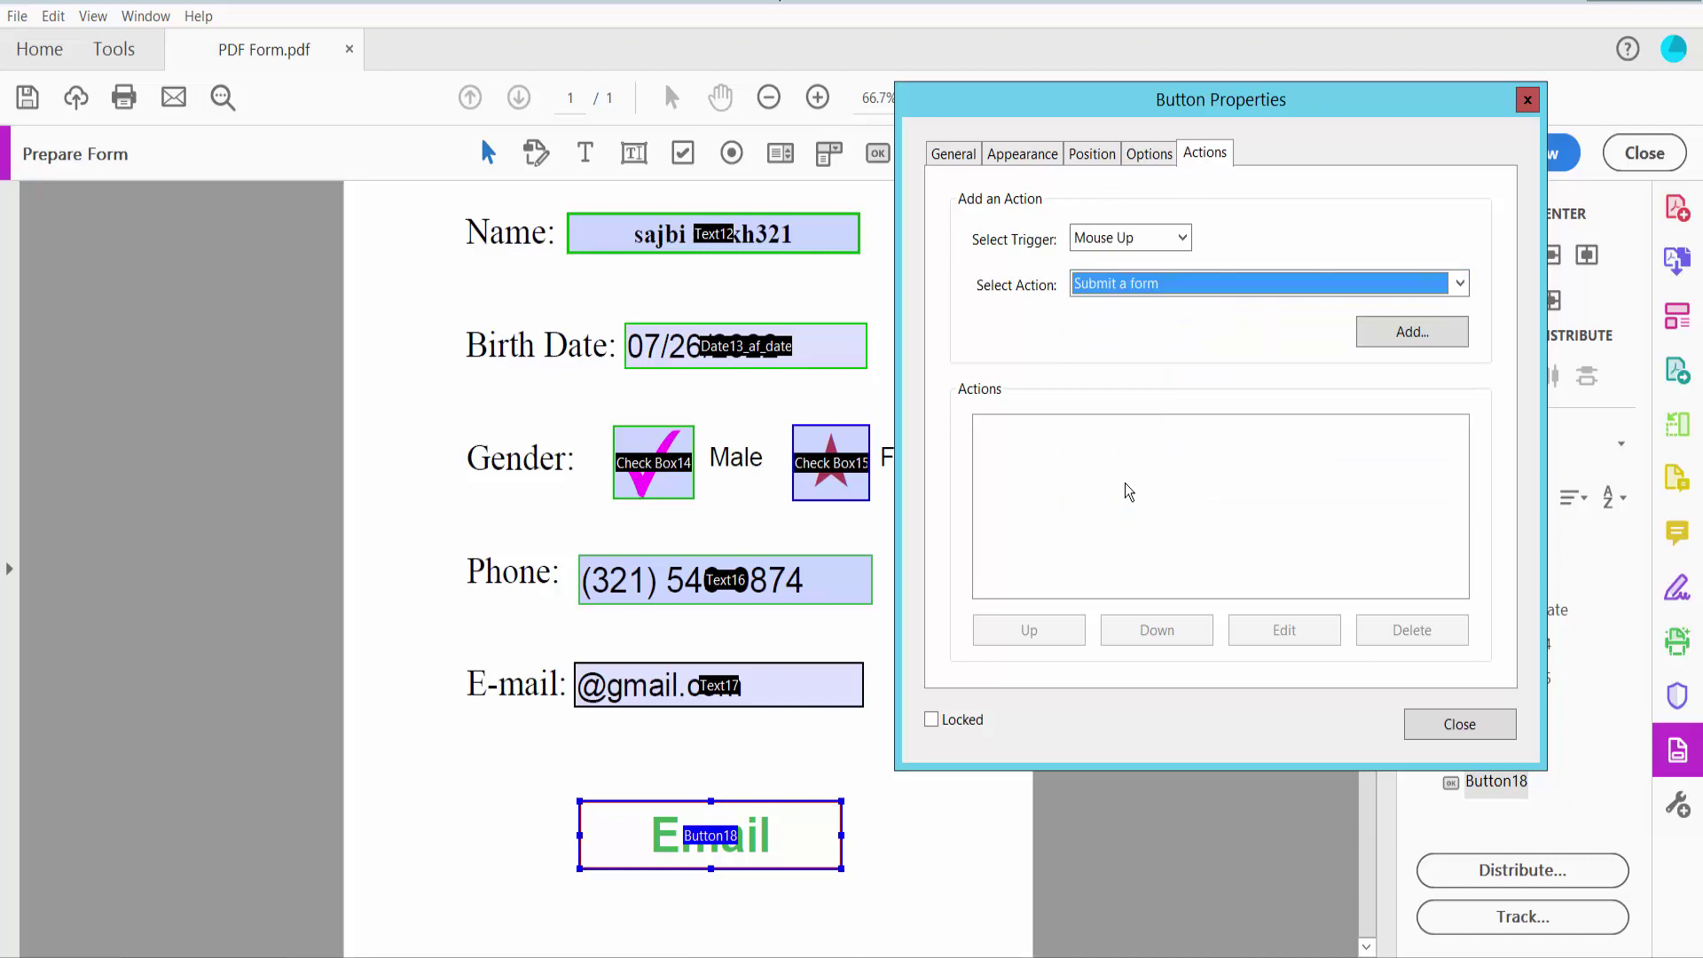
{"action": "left_click", "coordinate": [1415, 333]}
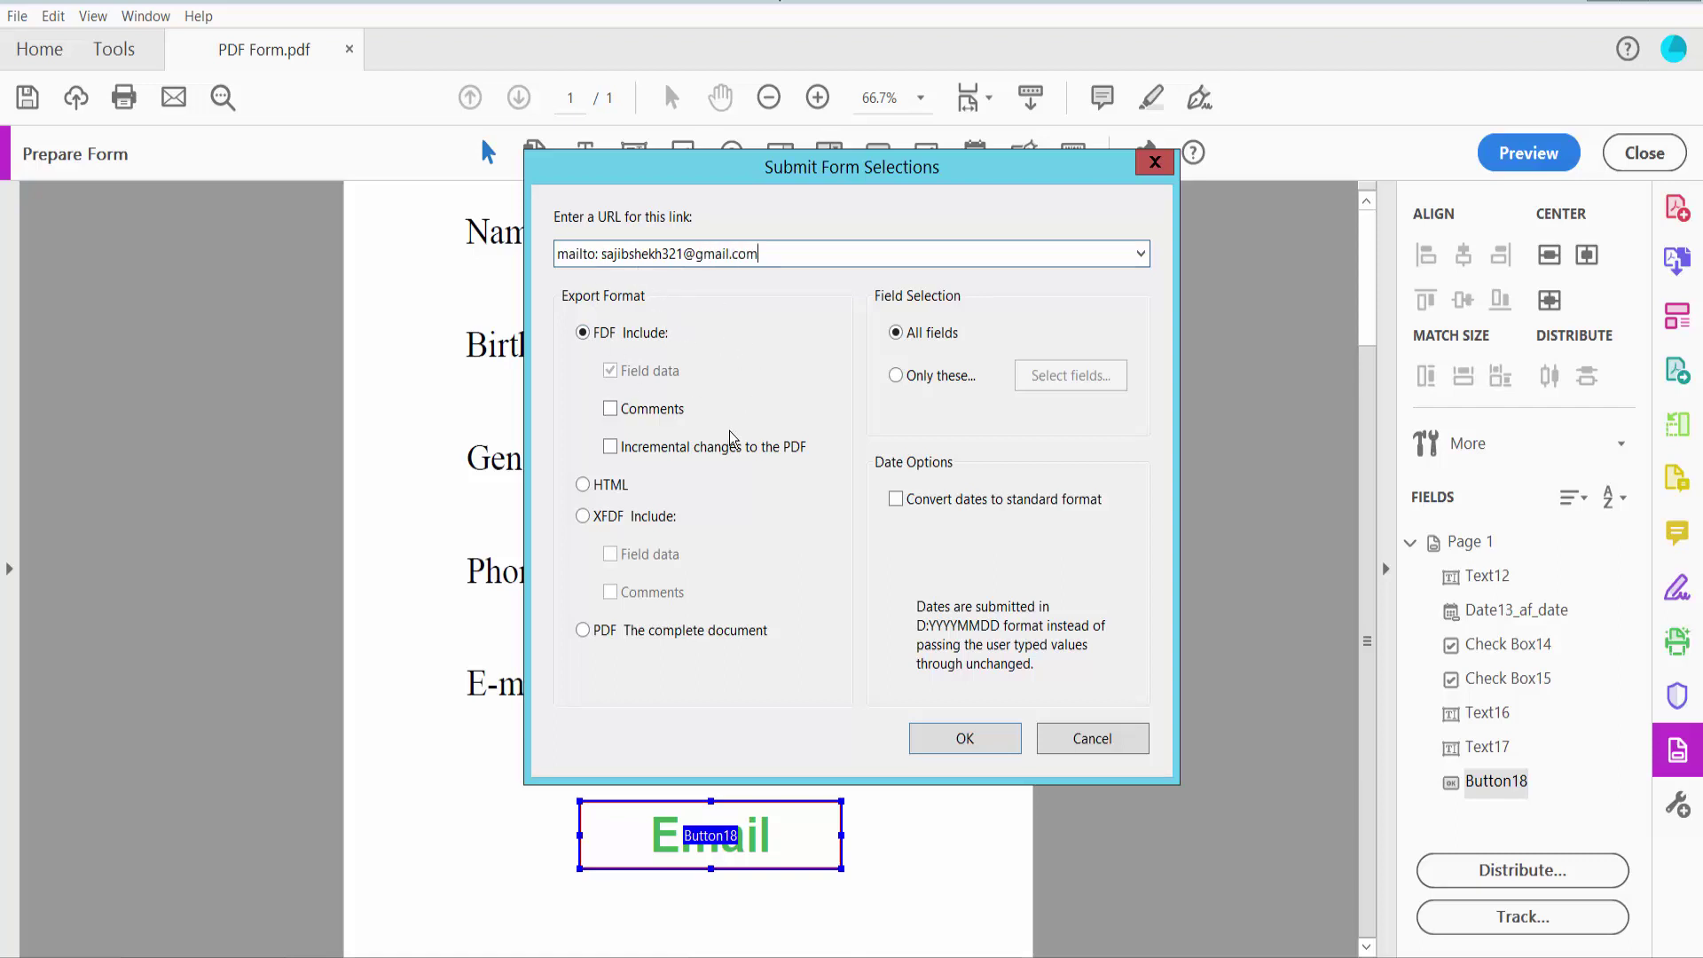
Keep FDF export with All fields for the submission and confirm with OK
{"action": "left_click", "coordinate": [585, 487]}
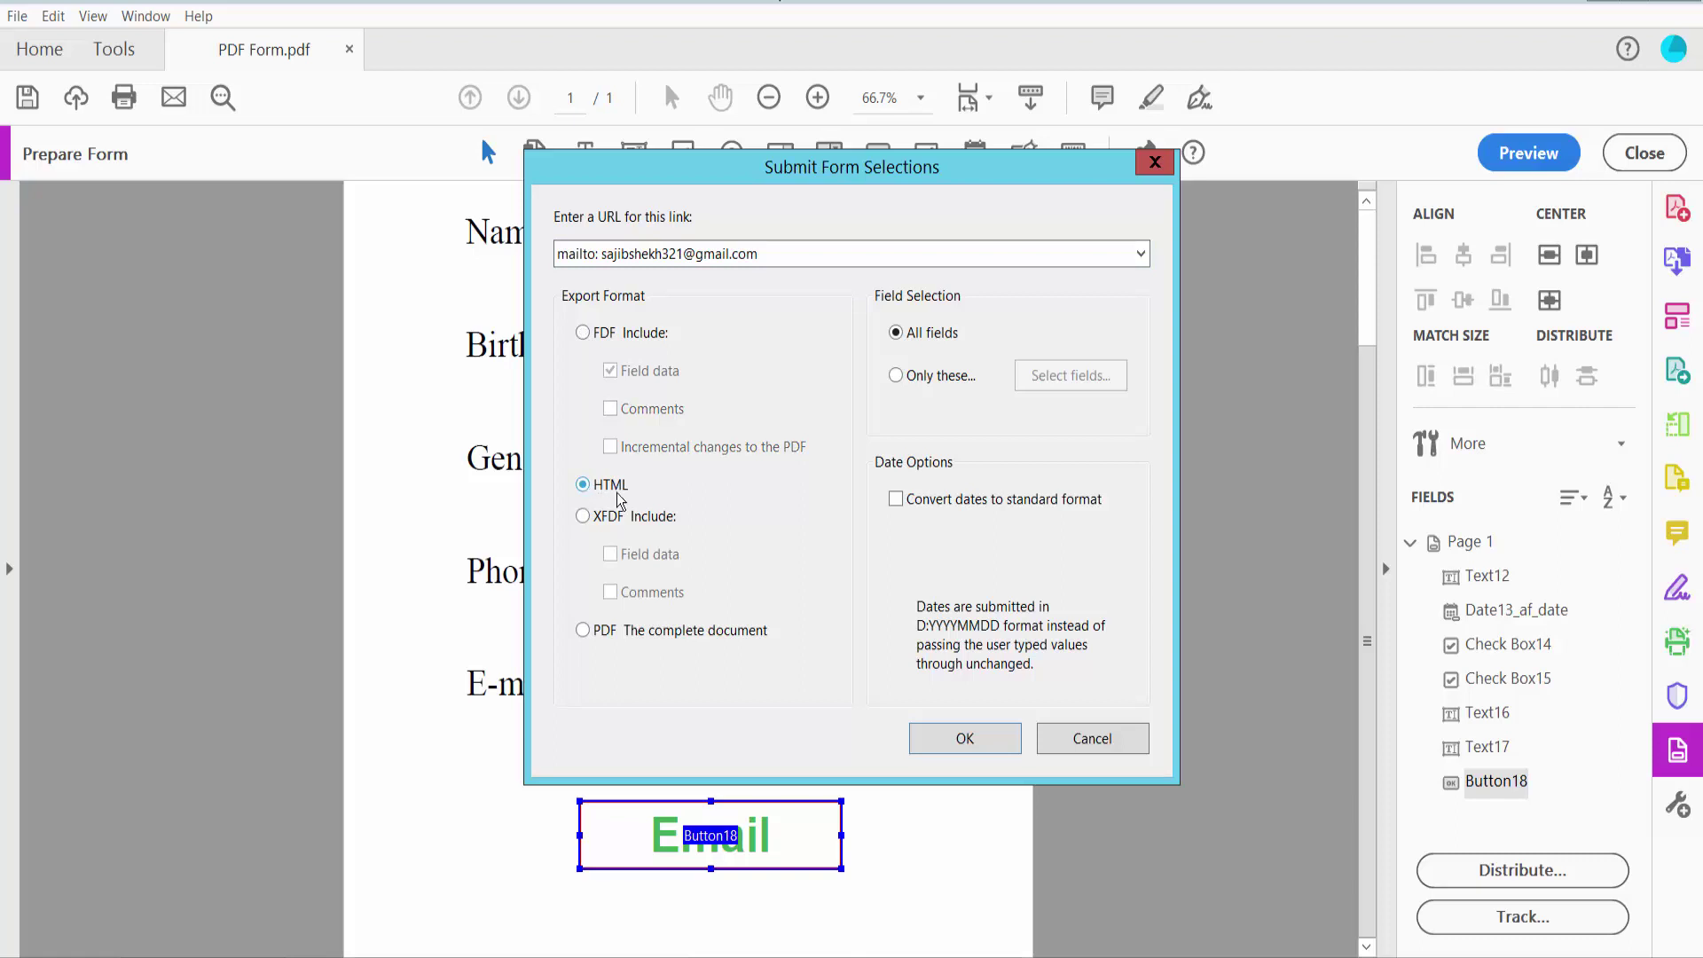
{"action": "left_click", "coordinate": [579, 518]}
{"action": "left_click", "coordinate": [896, 377]}
{"action": "left_click", "coordinate": [896, 334]}
{"action": "left_click", "coordinate": [582, 335]}
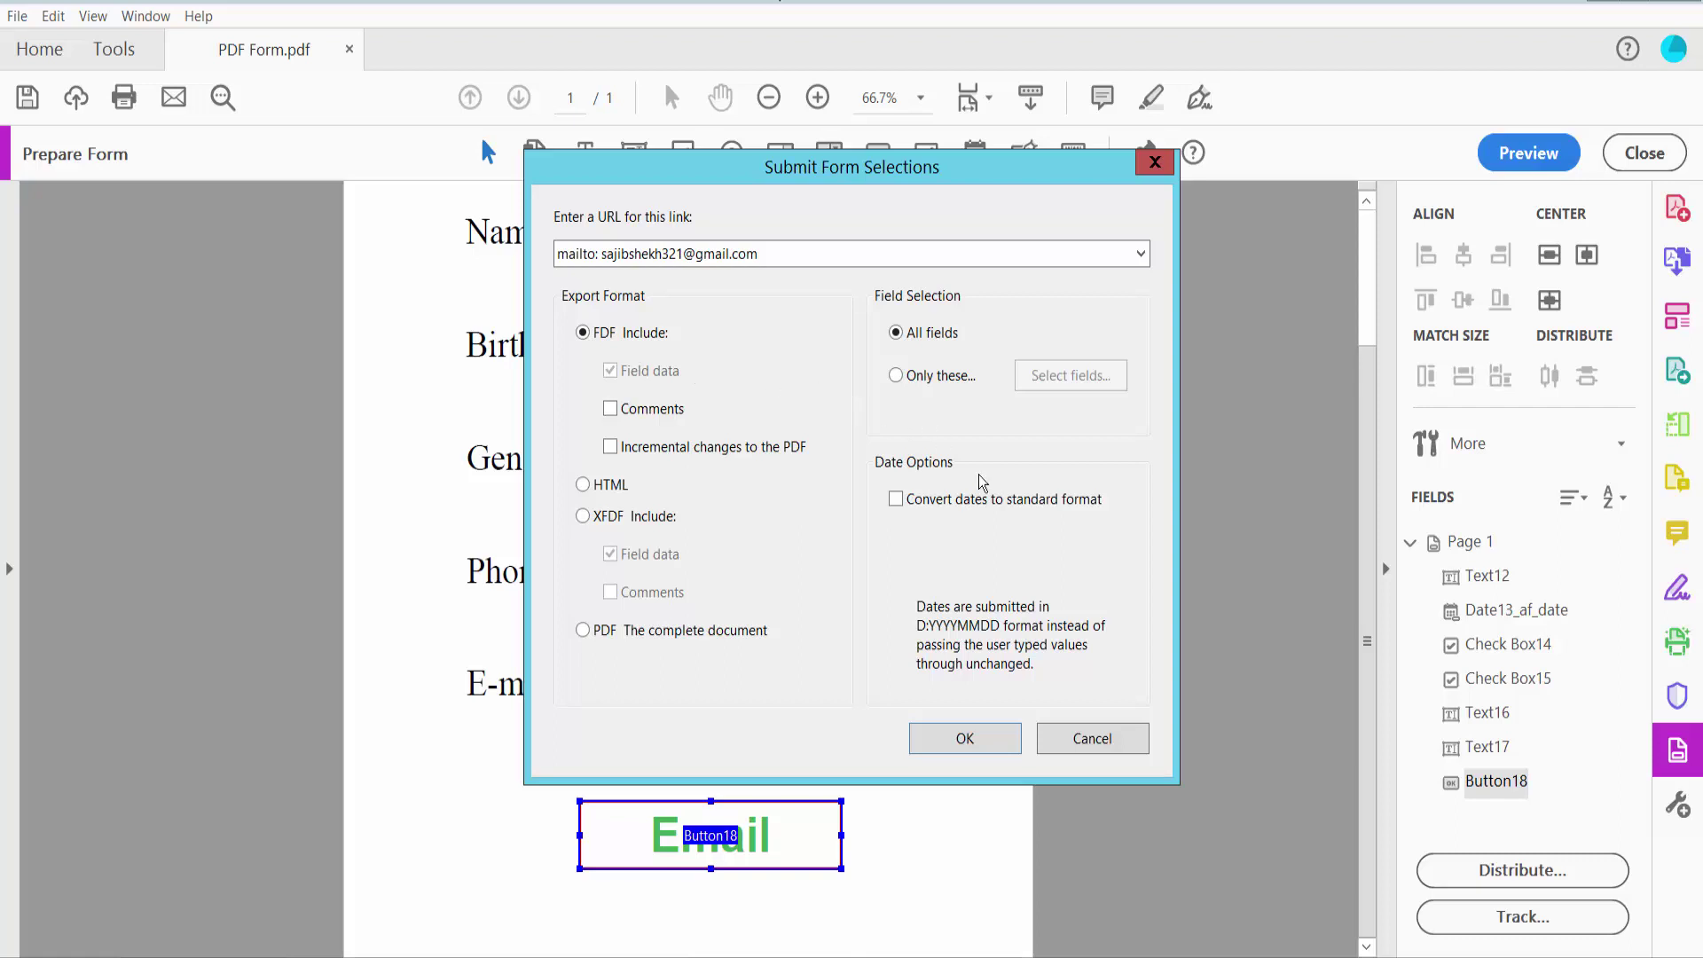
{"action": "left_click", "coordinate": [971, 738]}
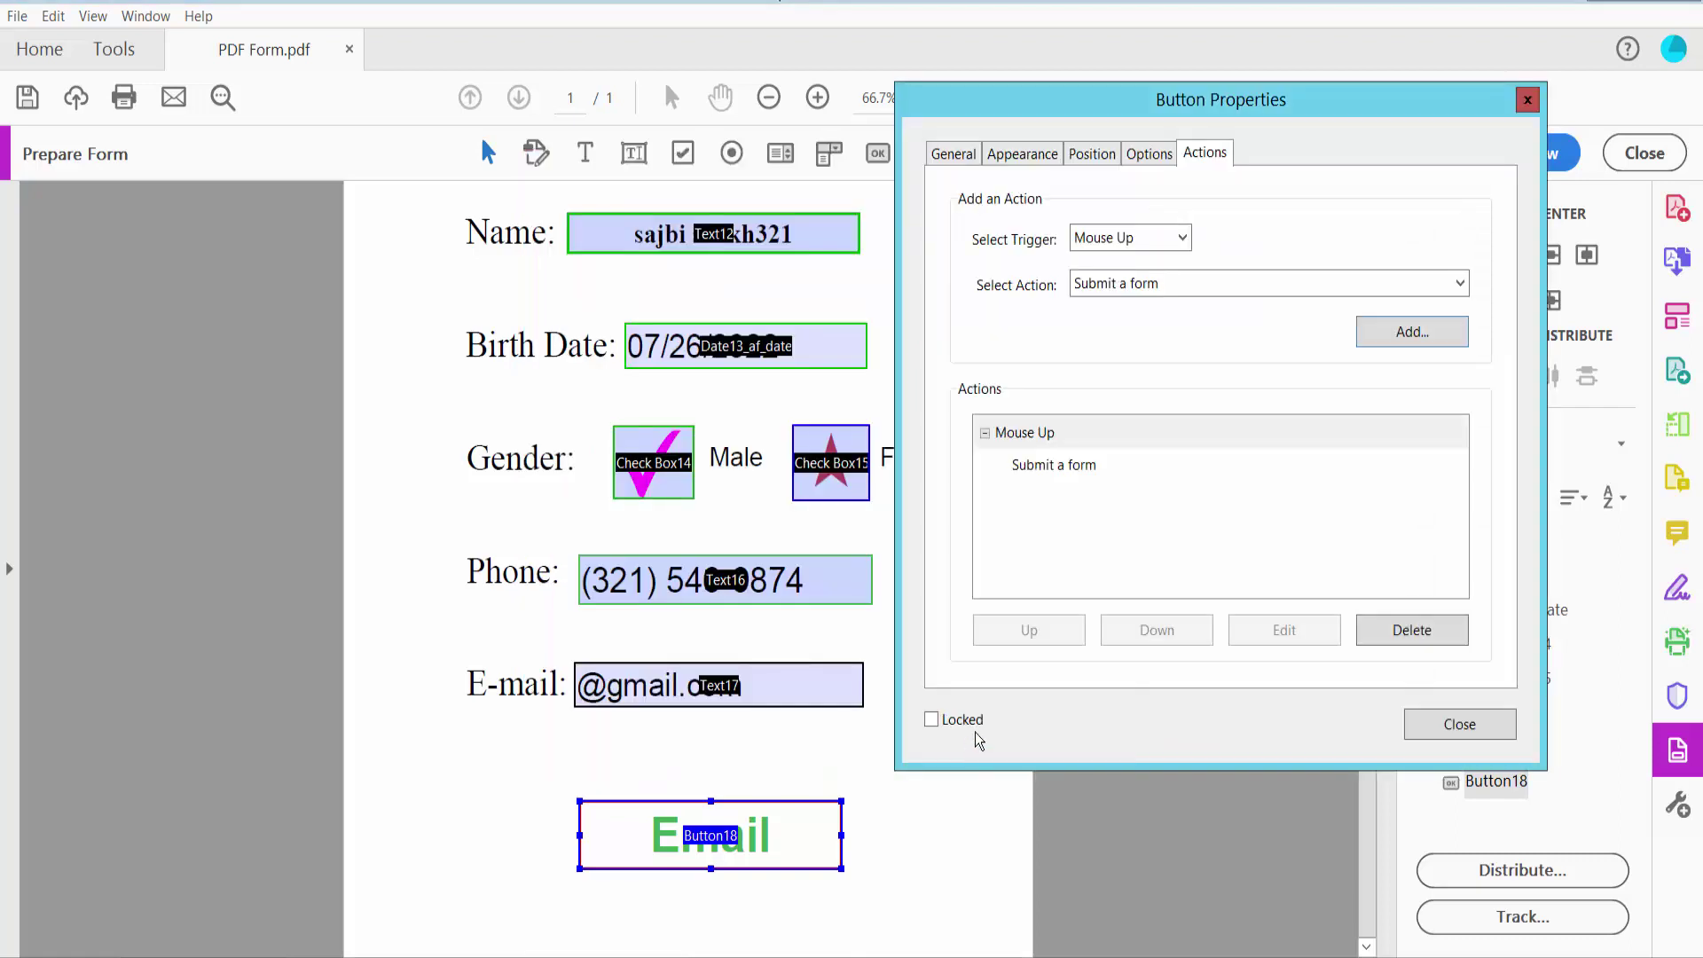
Test the Email button in preview, trying the webmail option before cancelling the send
{"action": "left_click", "coordinate": [1450, 723]}
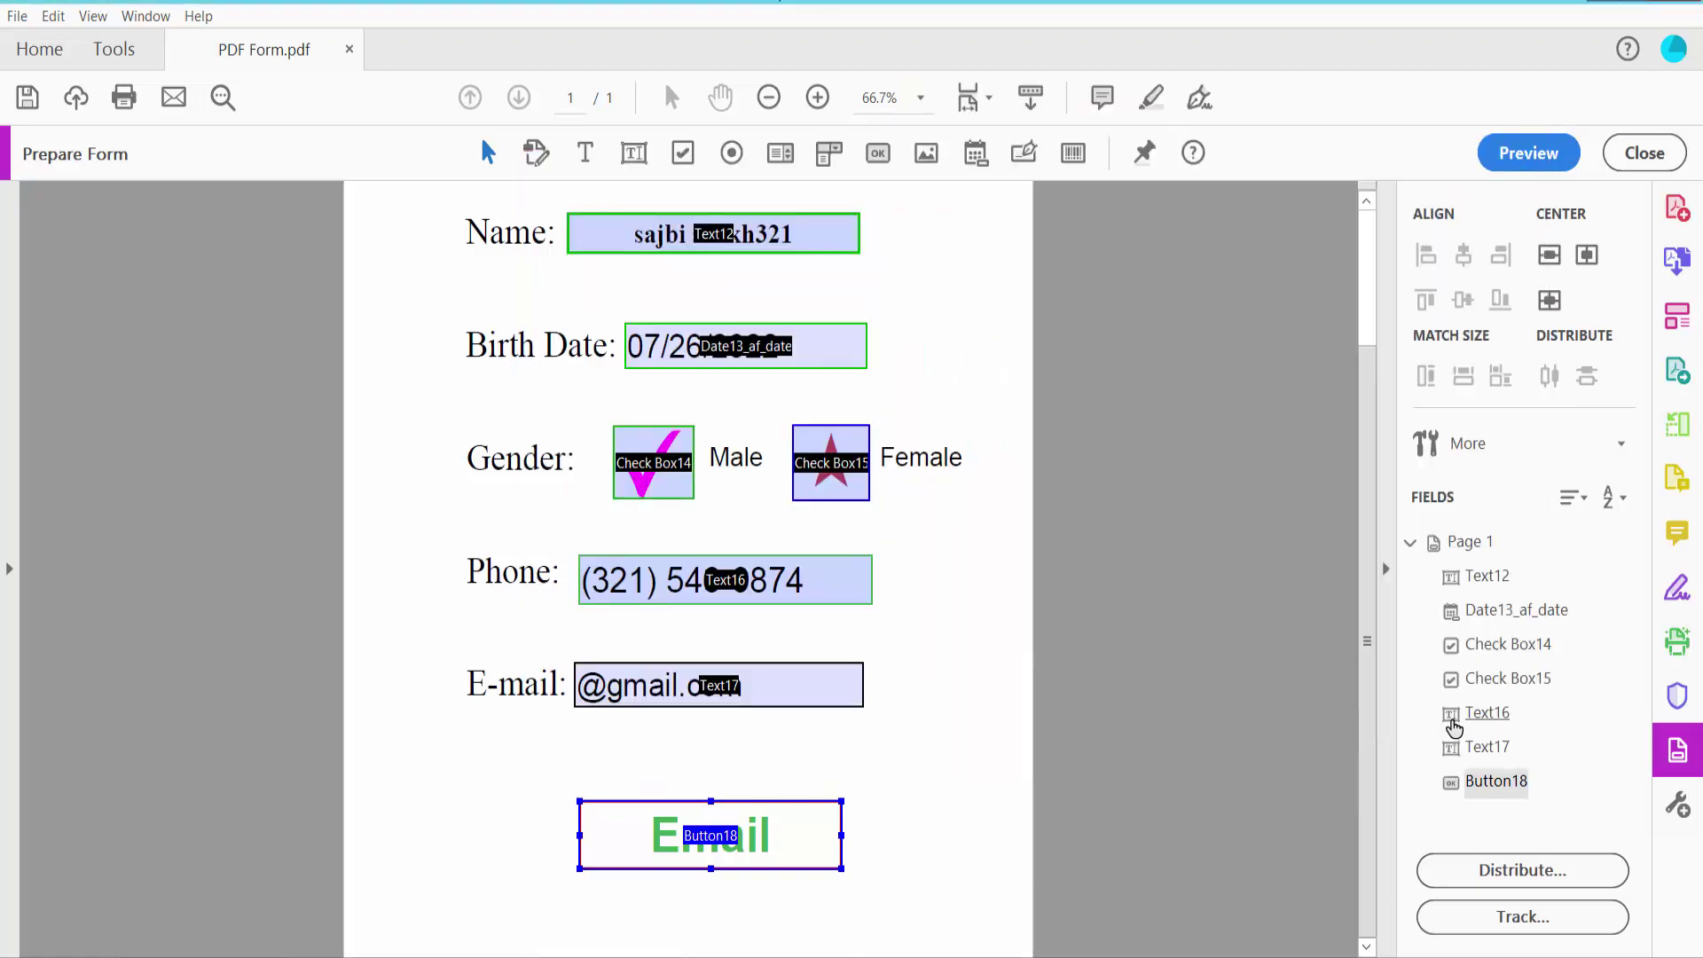
{"action": "left_click", "coordinate": [1525, 152]}
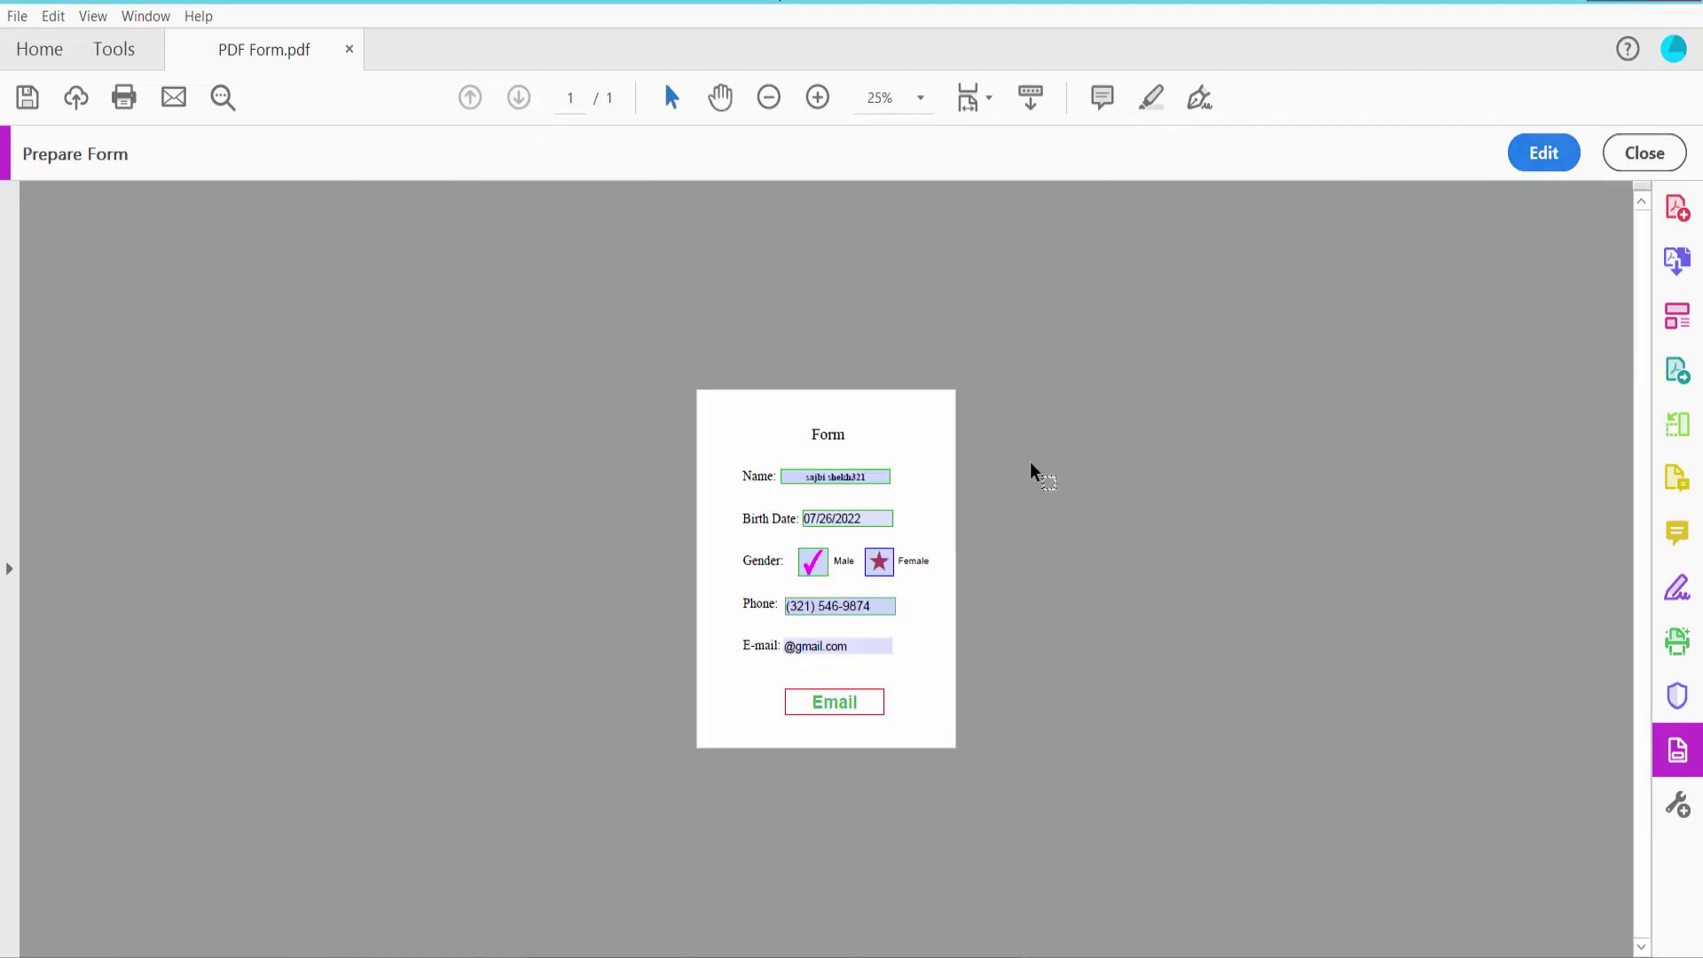
{"action": "left_click", "coordinate": [847, 866]}
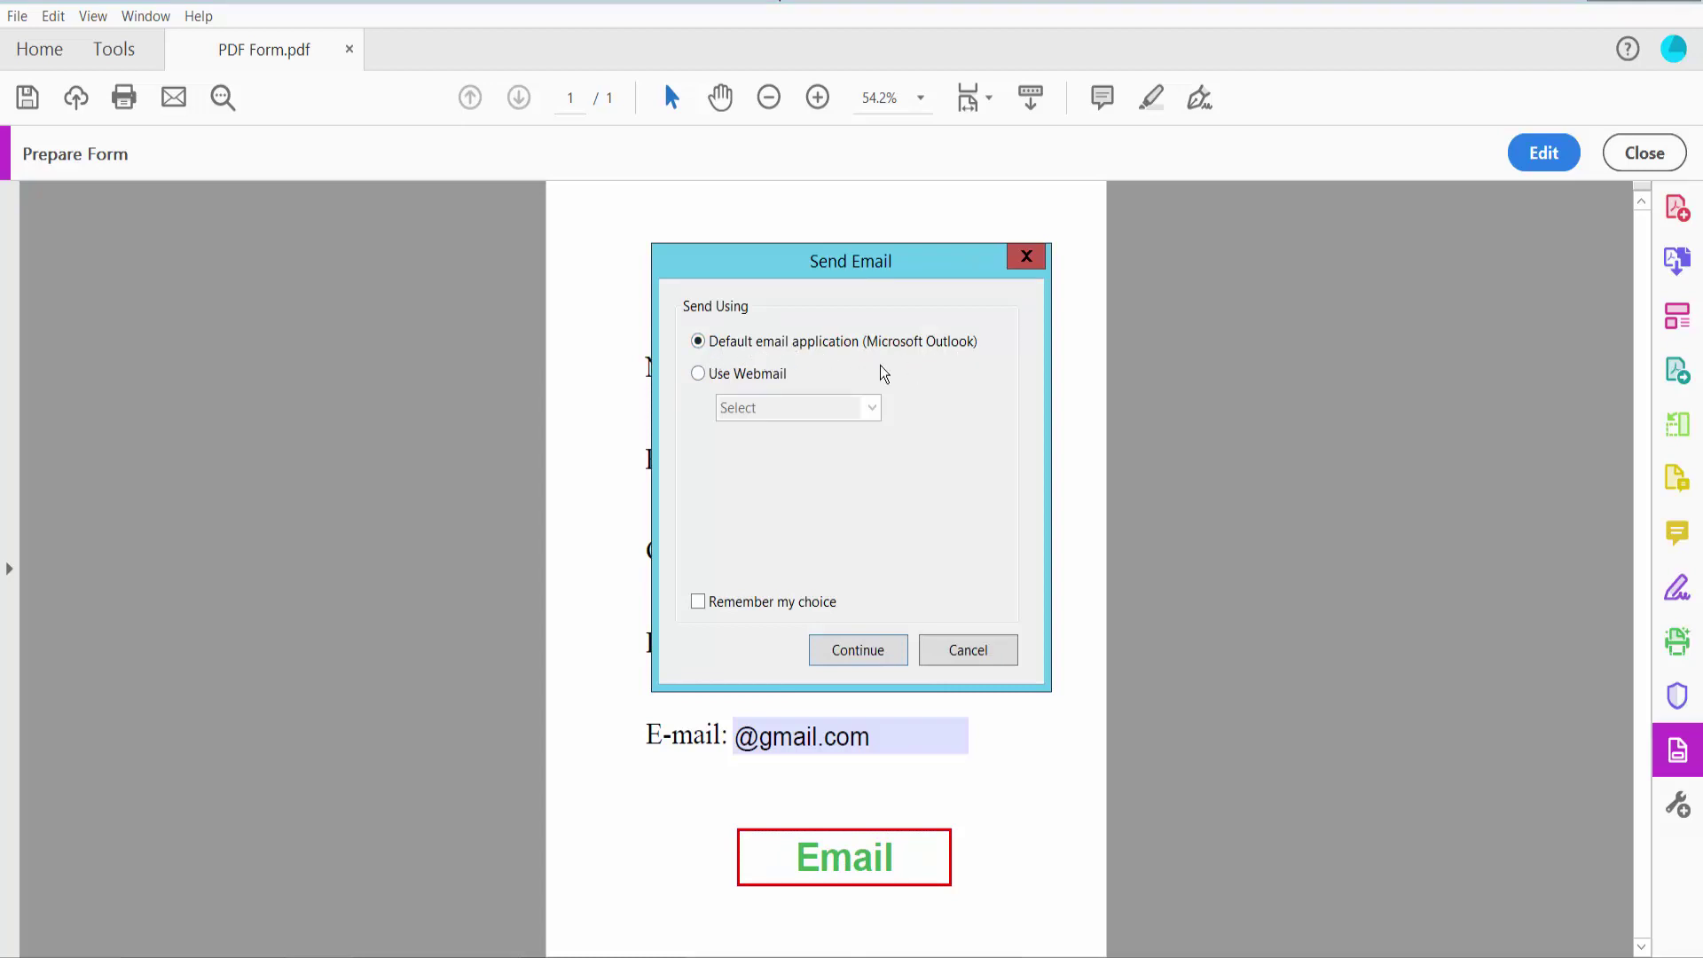
{"action": "left_click", "coordinate": [699, 374]}
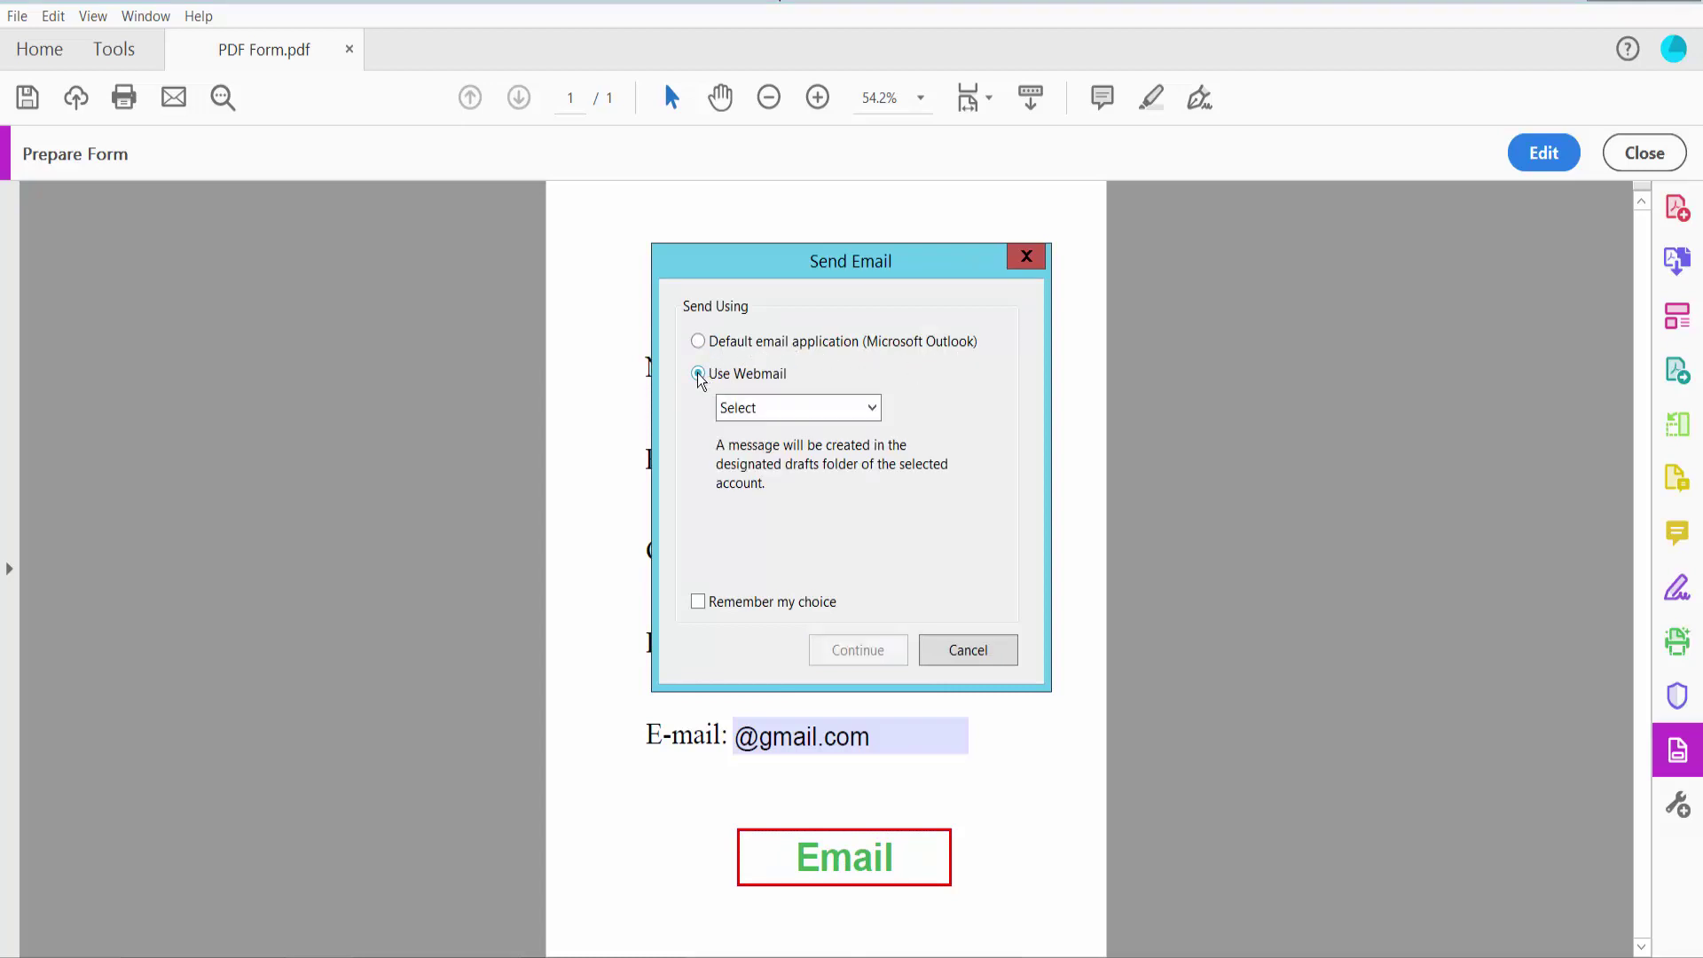
{"action": "left_click", "coordinate": [870, 411]}
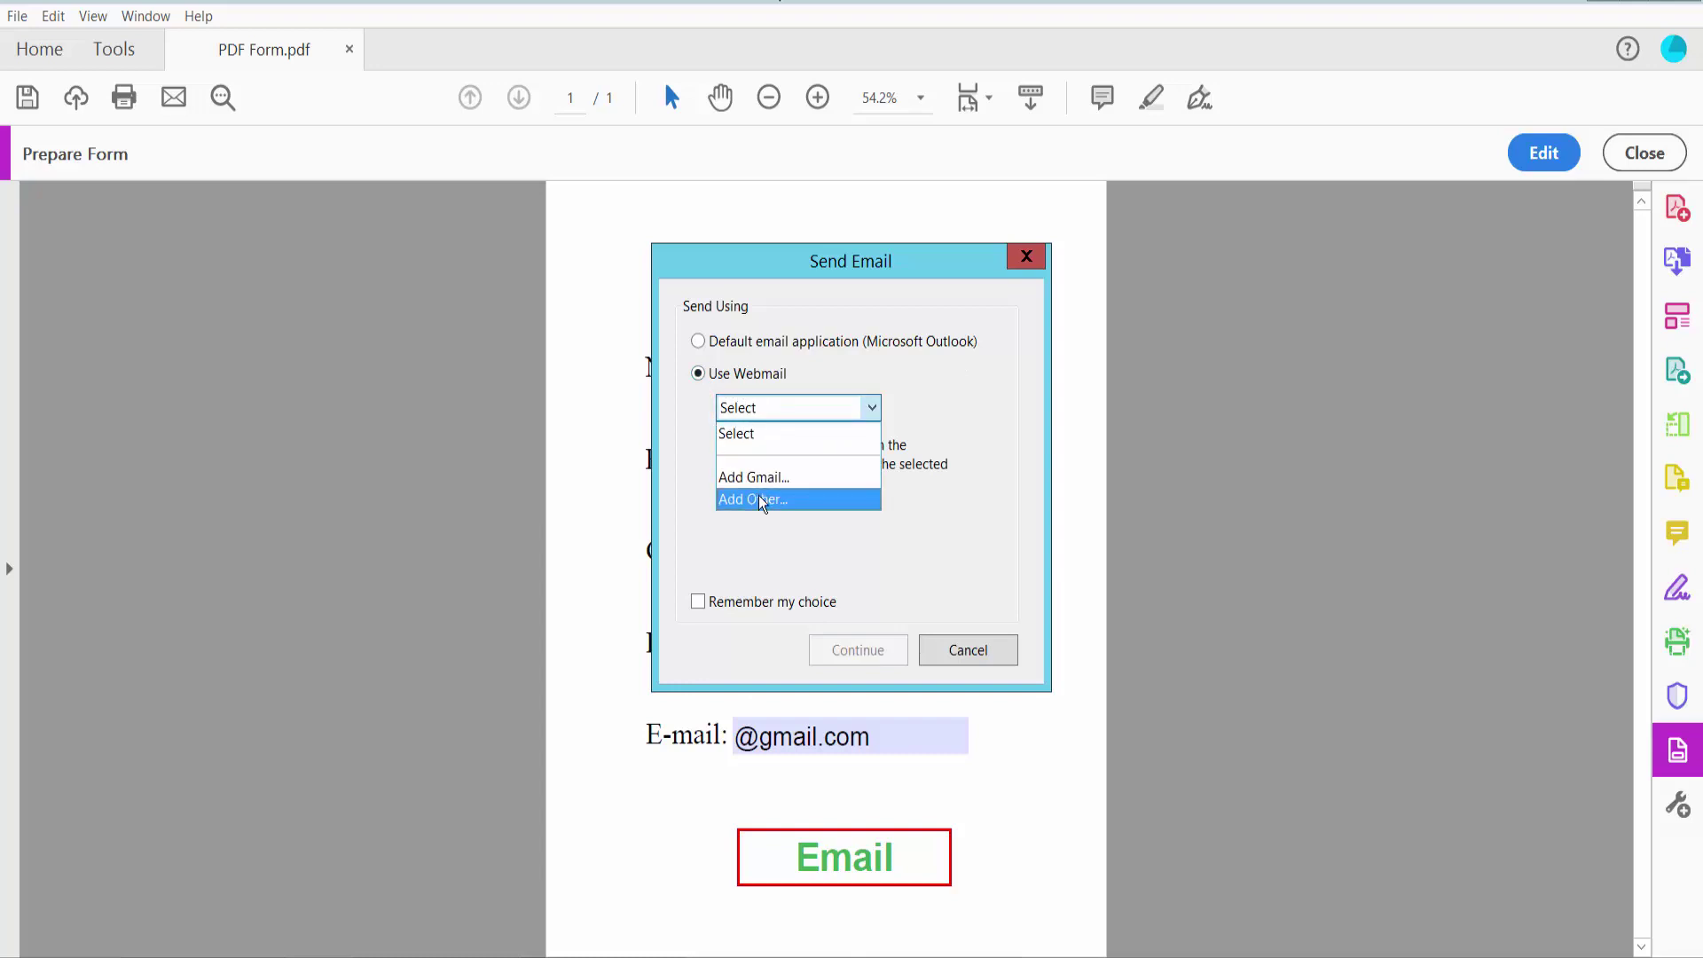
{"action": "left_click", "coordinate": [989, 647]}
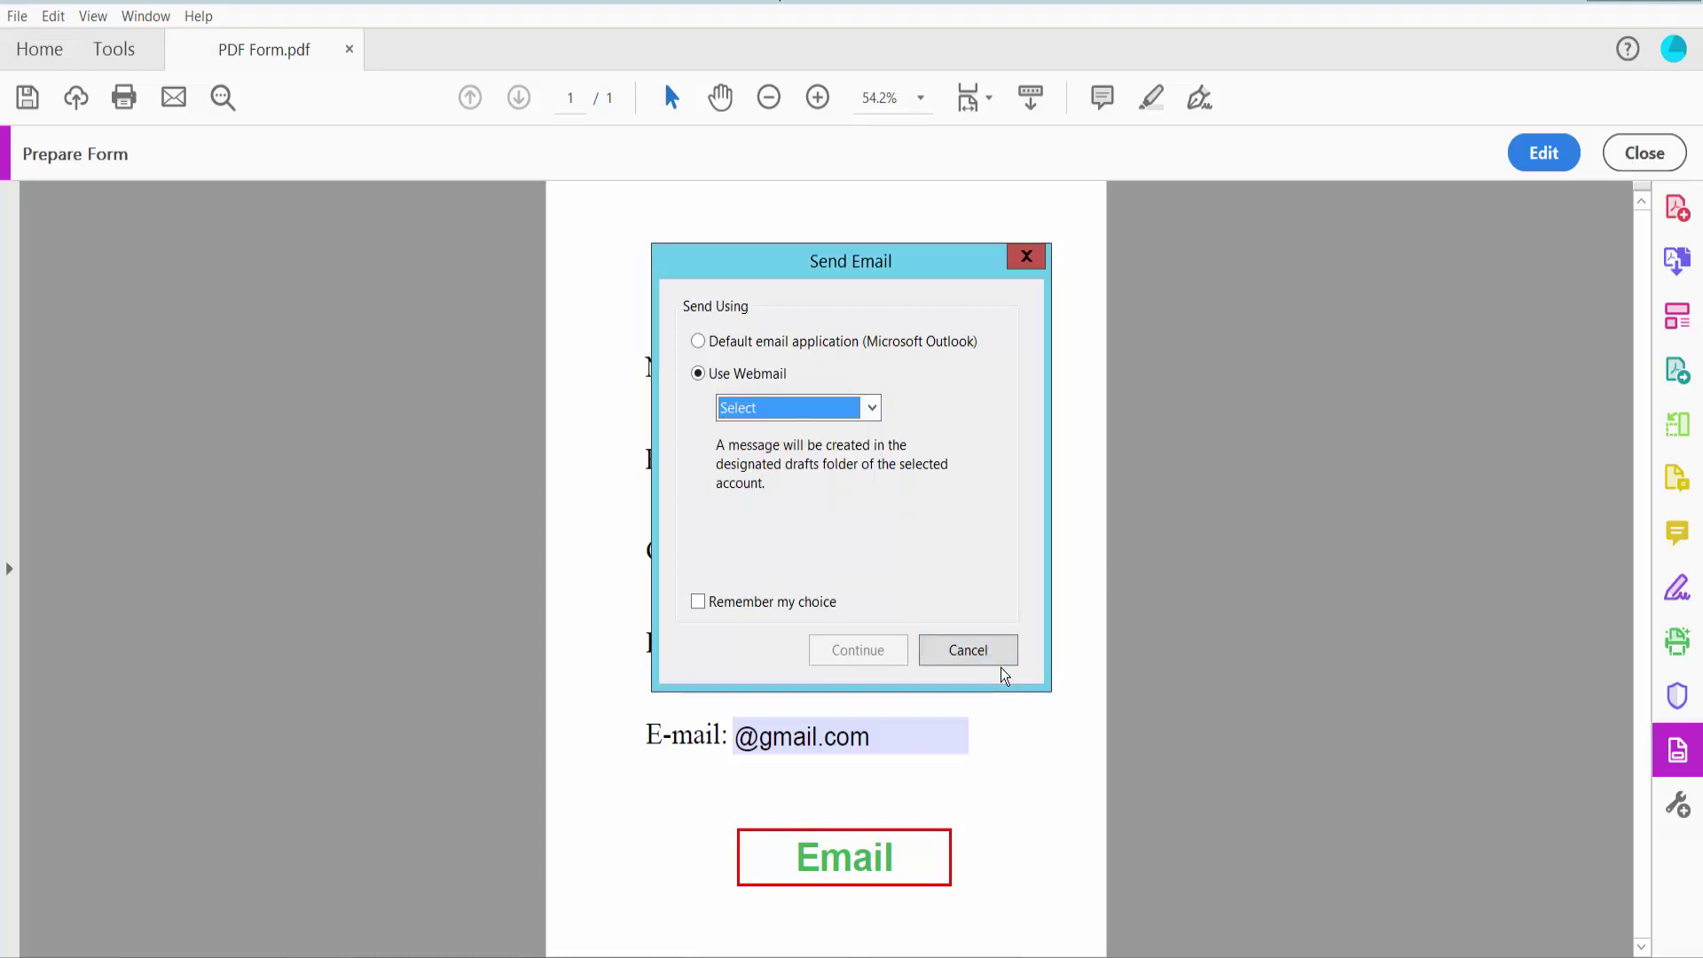
{"action": "left_click", "coordinate": [976, 653]}
Dismiss the alert, close Prepare Form, and fit the whole page with Ctrl+0
{"action": "key", "text": "Return"}
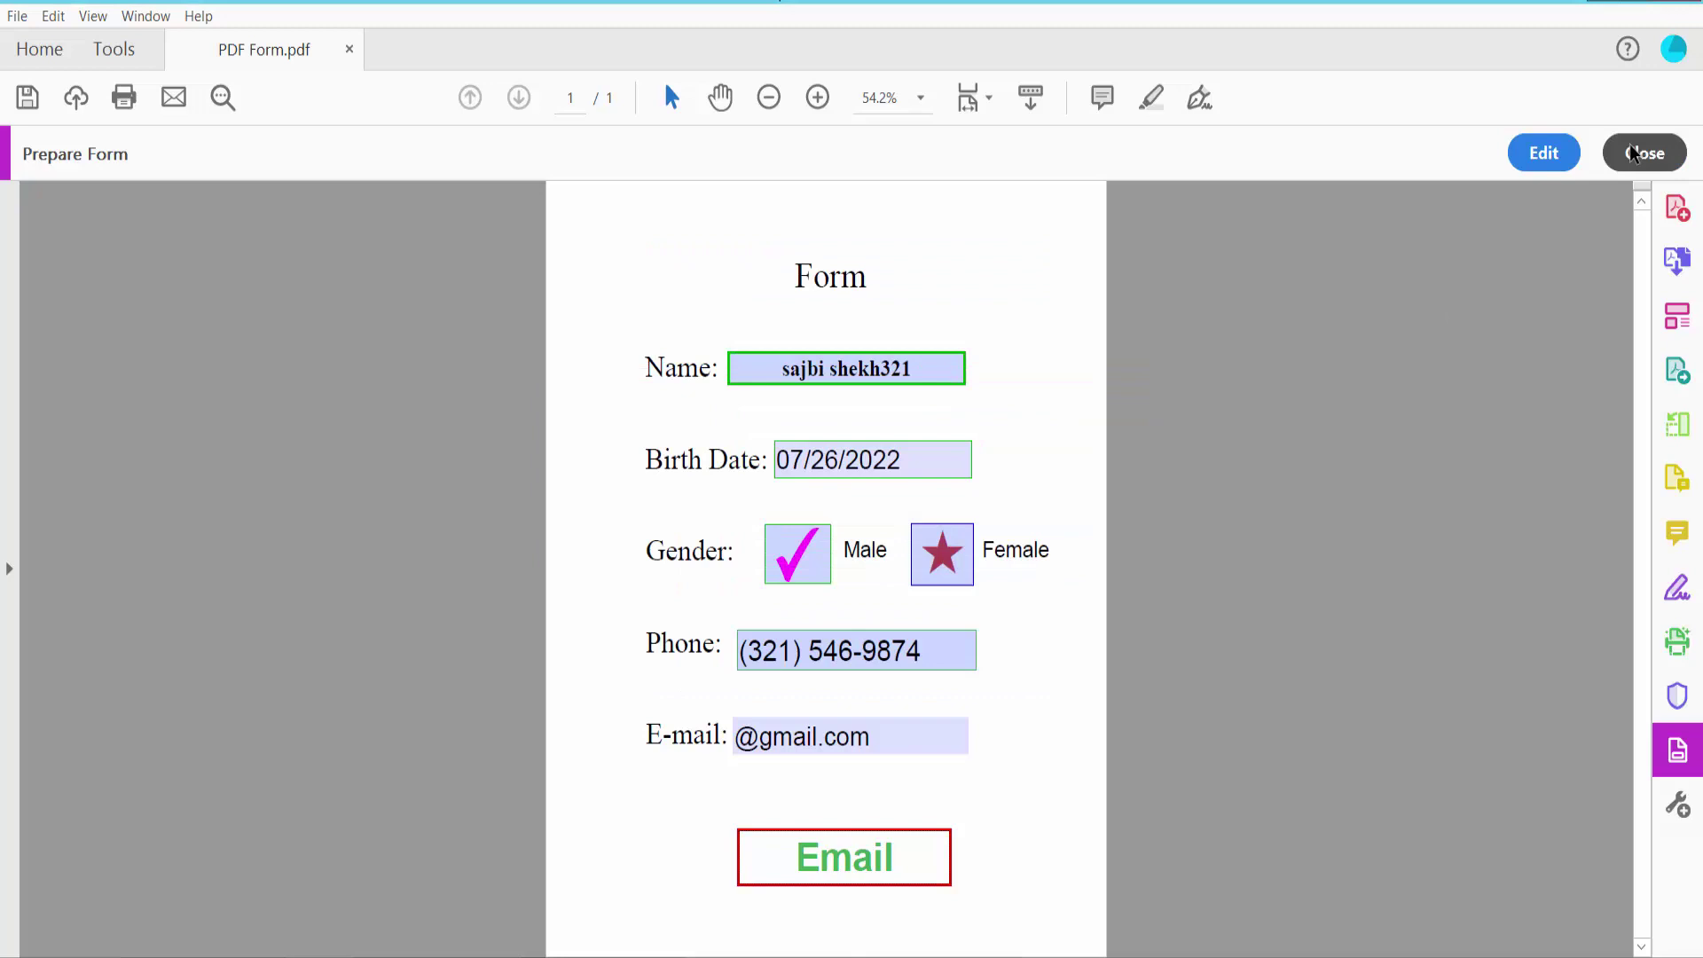
{"action": "left_click", "coordinate": [1643, 152]}
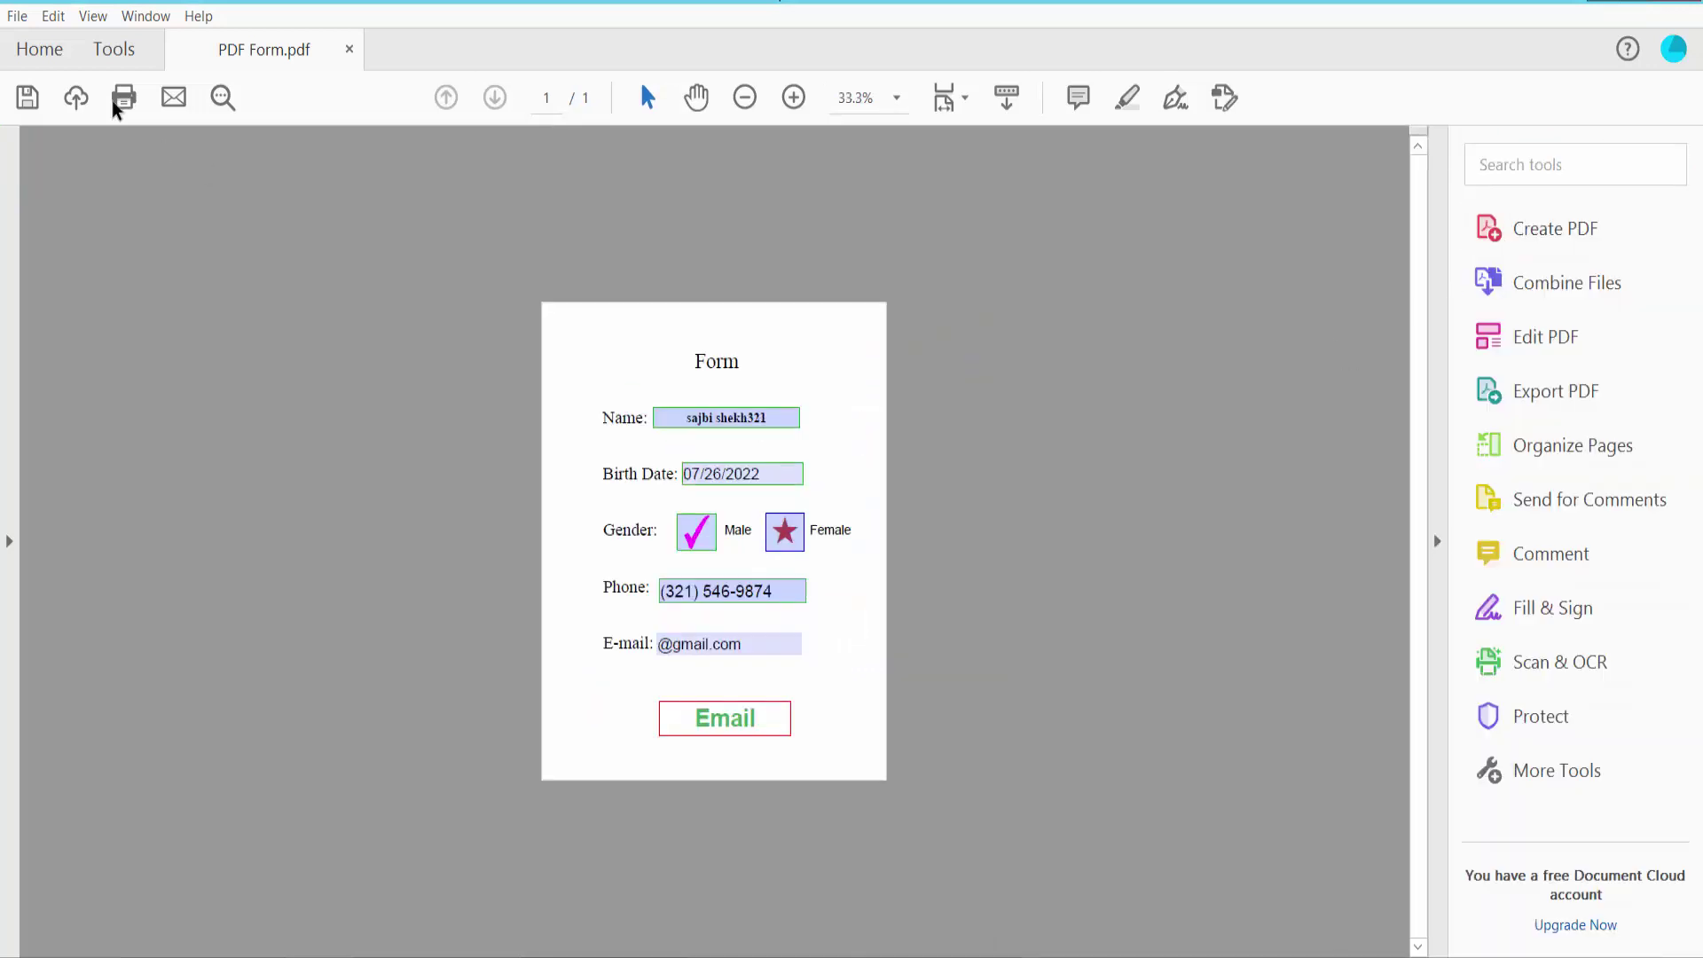
{"action": "left_click", "coordinate": [17, 17]}
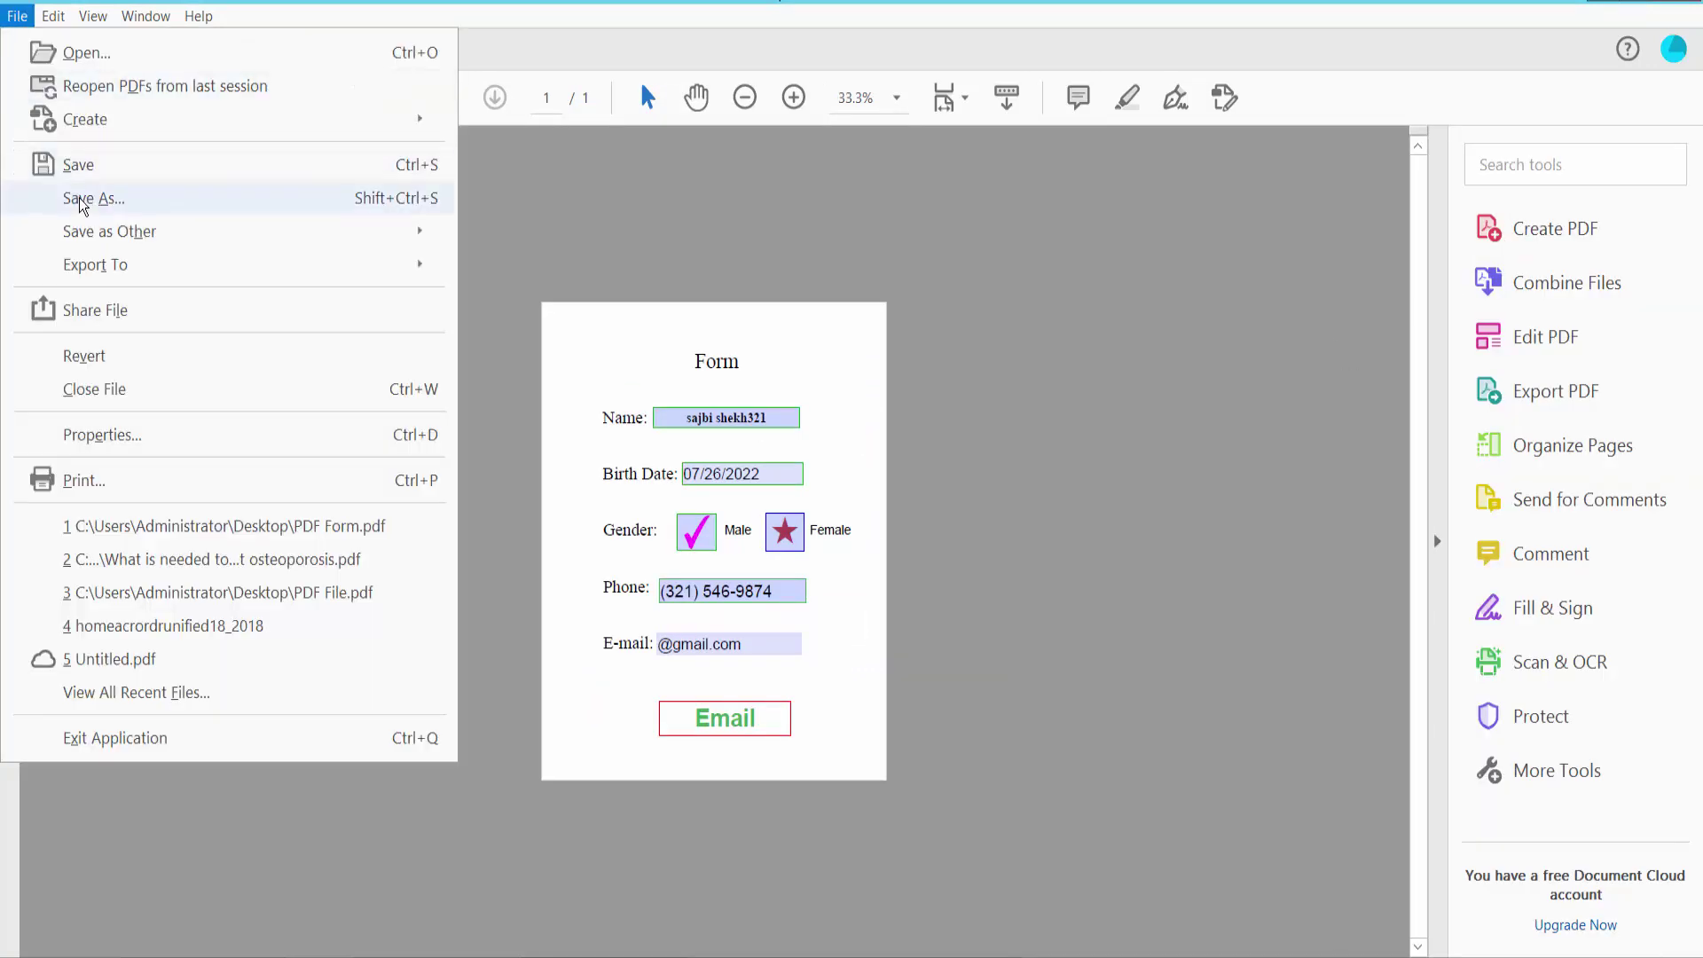
{"action": "left_click", "coordinate": [841, 389]}
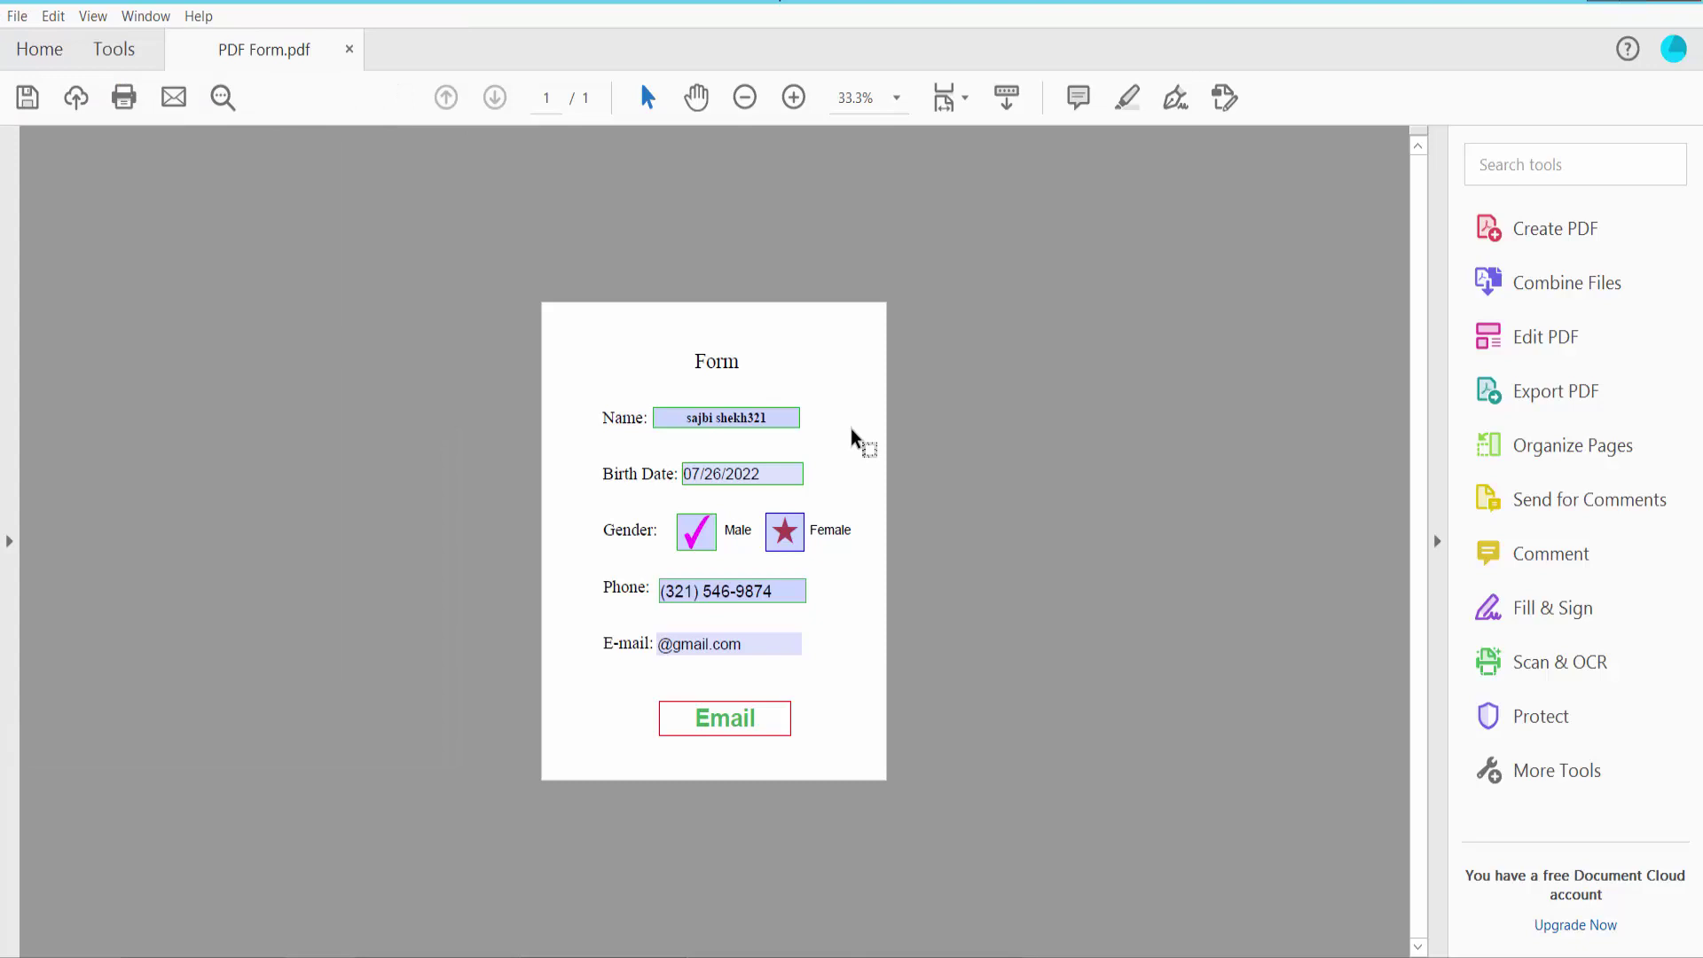
{"action": "key", "text": "ctrl+0"}
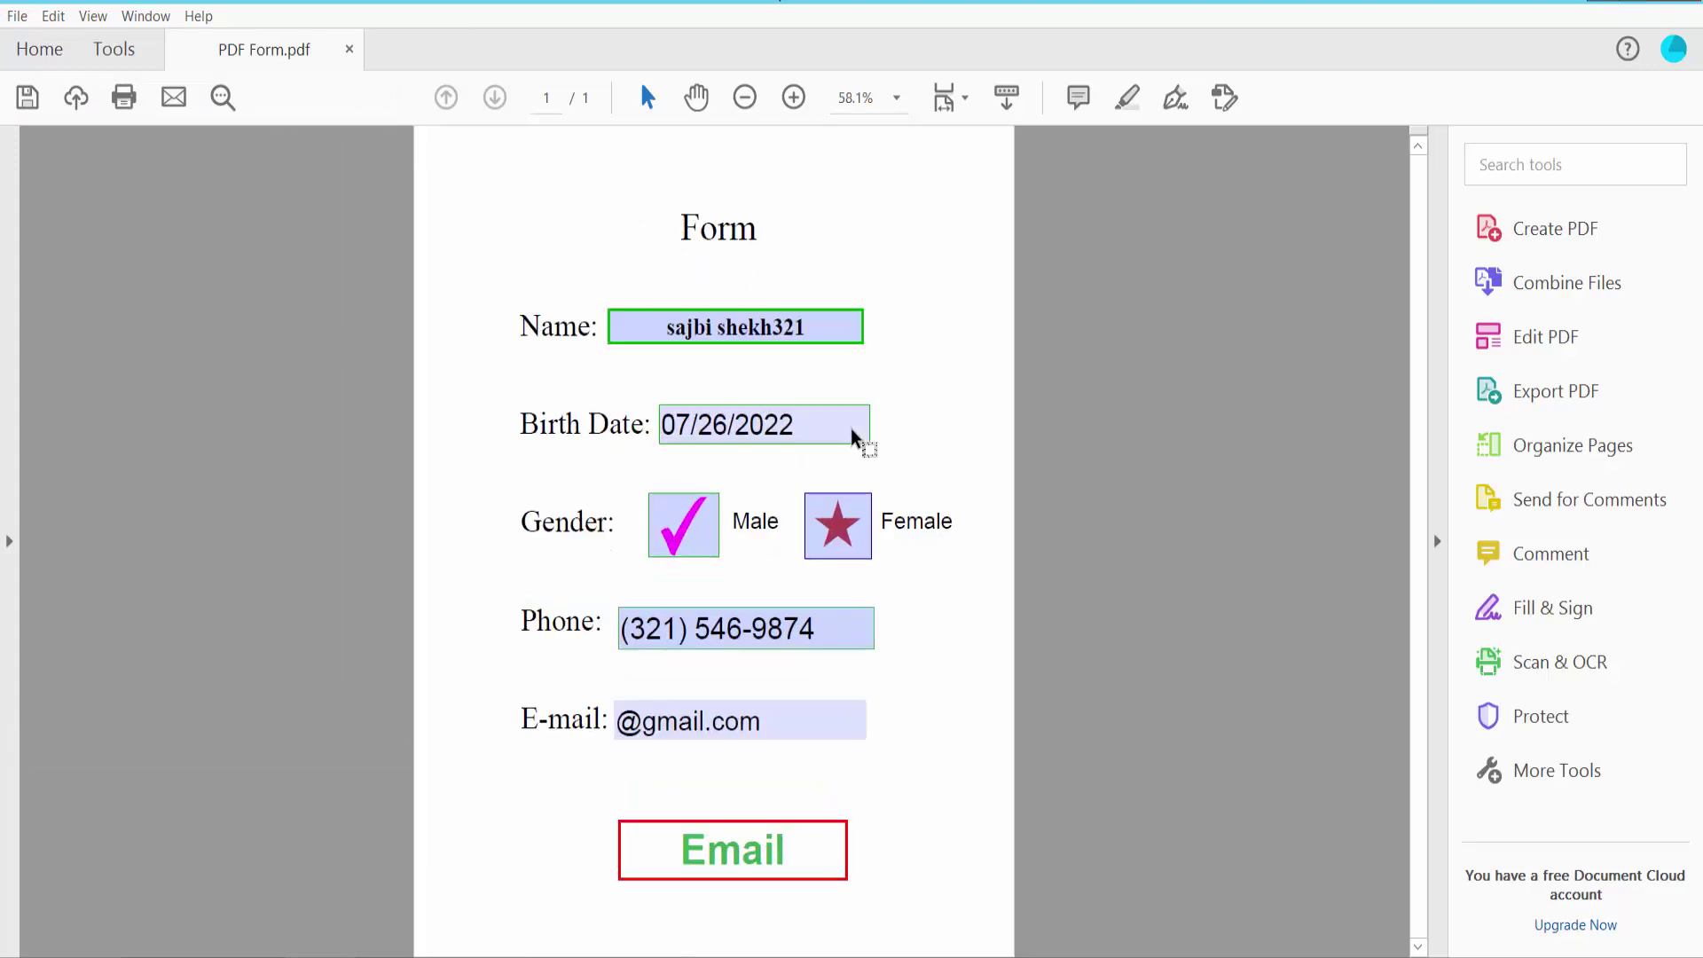